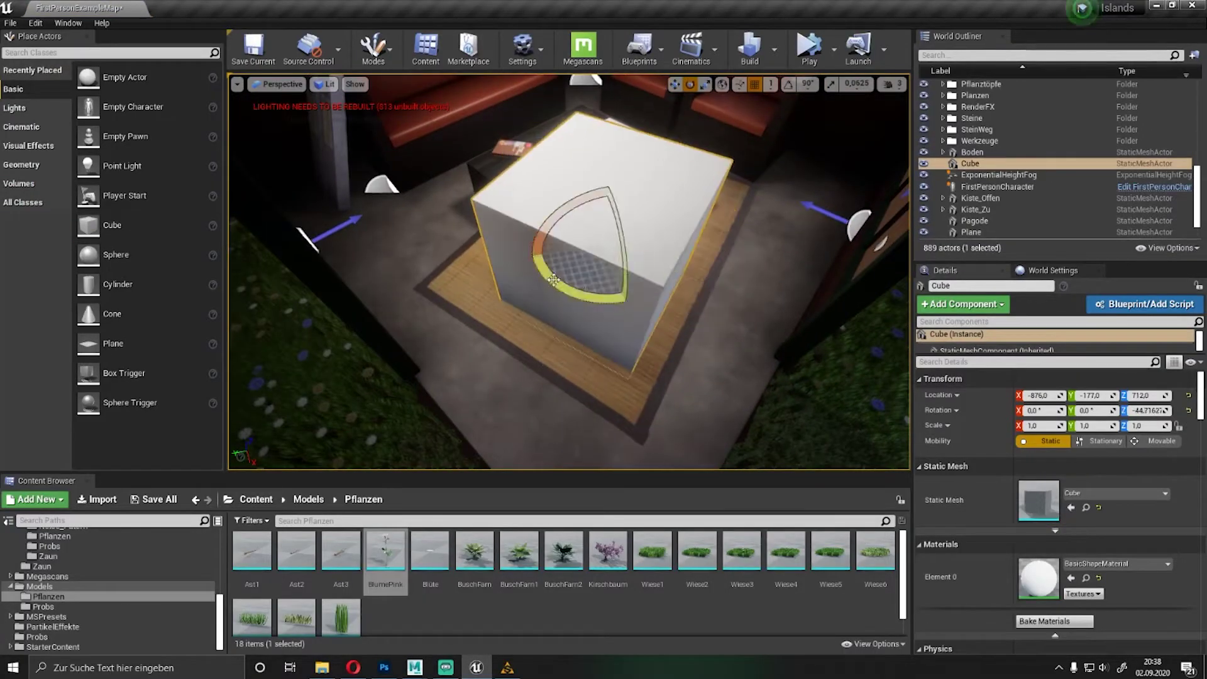
# Move the cube to -916, -193, 712 and stretch it to a Y scale of 2.6.
pyautogui.moveTo(588, 248)
pyautogui.mouseDown()
pyautogui.moveTo(684, 250)
pyautogui.moveTo(1056, 414)
pyautogui.mouseUp()
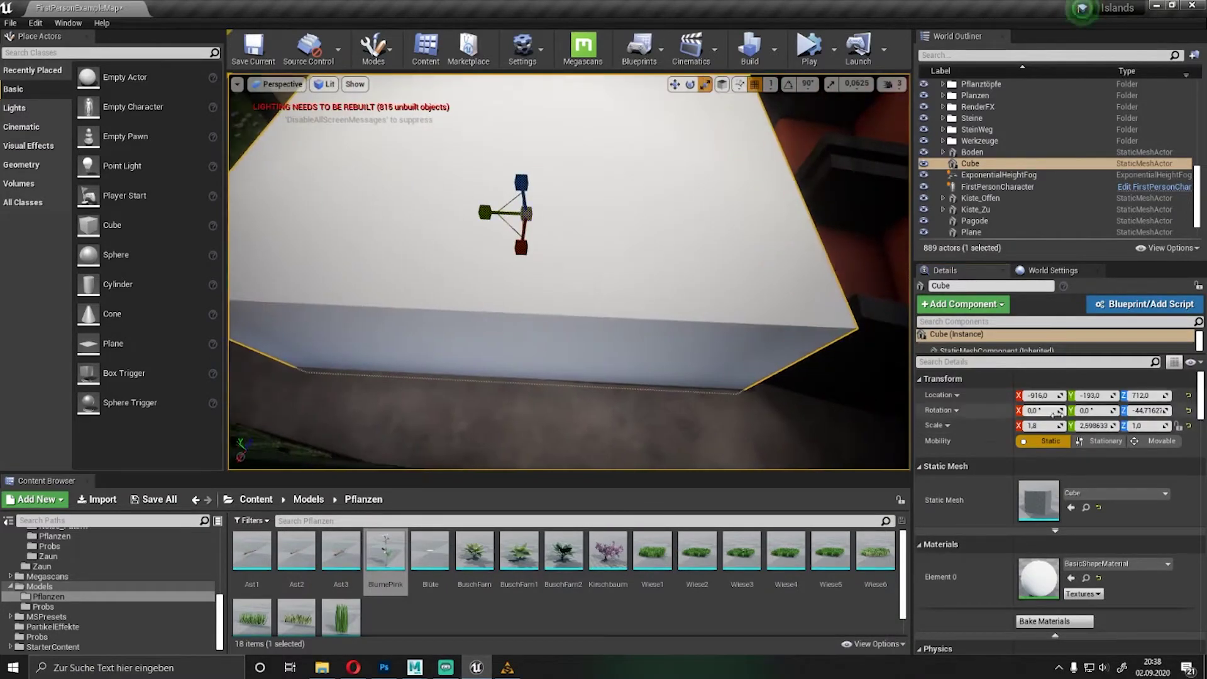
pyautogui.moveTo(611, 440)
pyautogui.mouseDown(button='right')
pyautogui.moveTo(565, 417)
pyautogui.moveTo(603, 377)
pyautogui.mouseUp(button='right')
pyautogui.press('w')
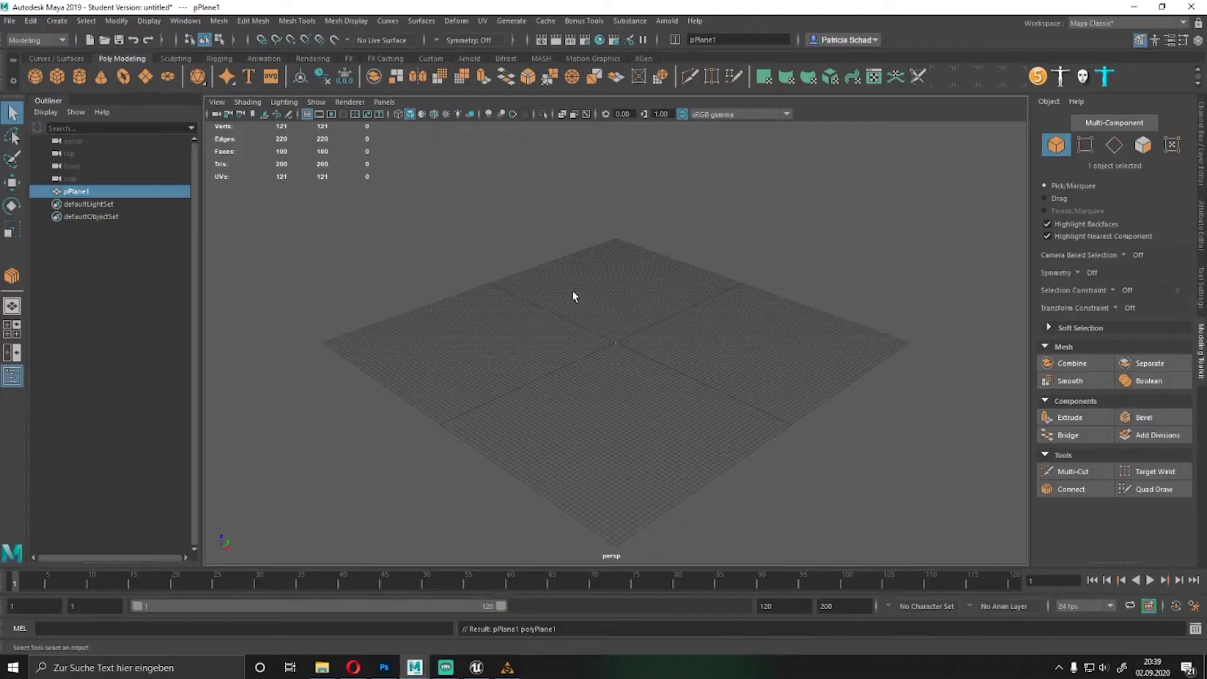
# Scale the cube to 180 by 260, flattening it into a plate.
pyautogui.write('180')
pyautogui.write('260')
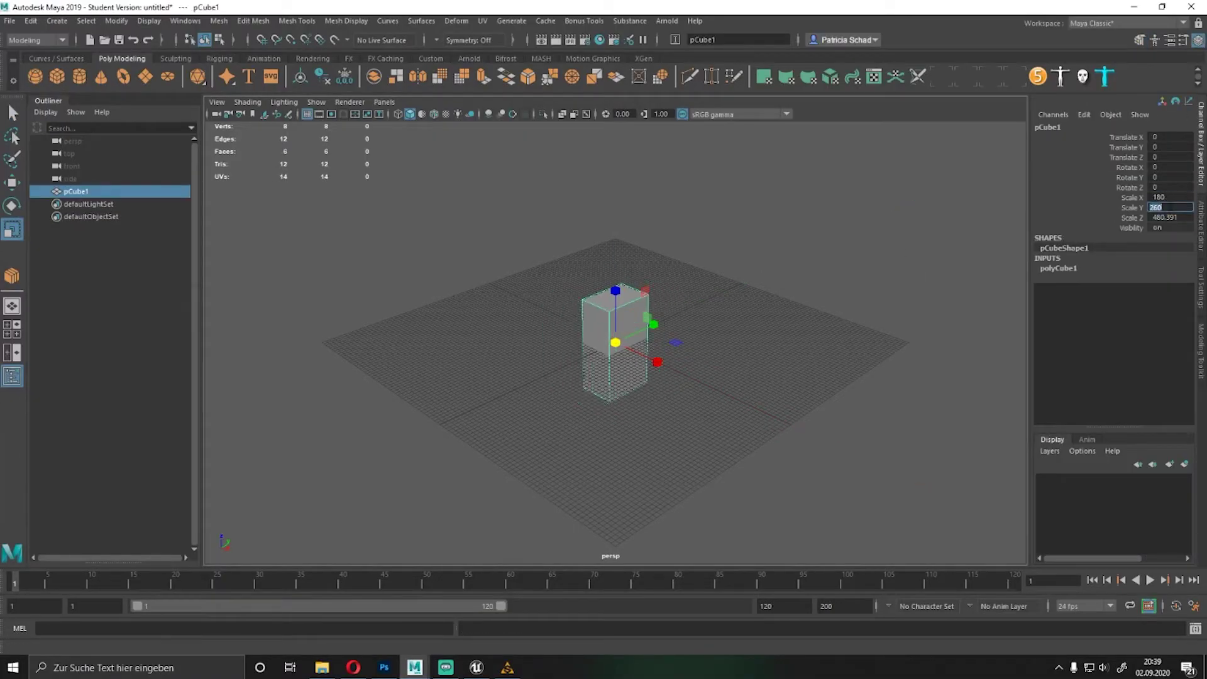
pyautogui.press('Return')
pyautogui.keyDown('alt'); pyautogui.moveTo(630, 358); pyautogui.dragTo(459, 261, button='right'); pyautogui.keyUp('alt')
pyautogui.keyDown('alt'); pyautogui.moveTo(458, 262); pyautogui.dragTo(571, 337); pyautogui.keyUp('alt')
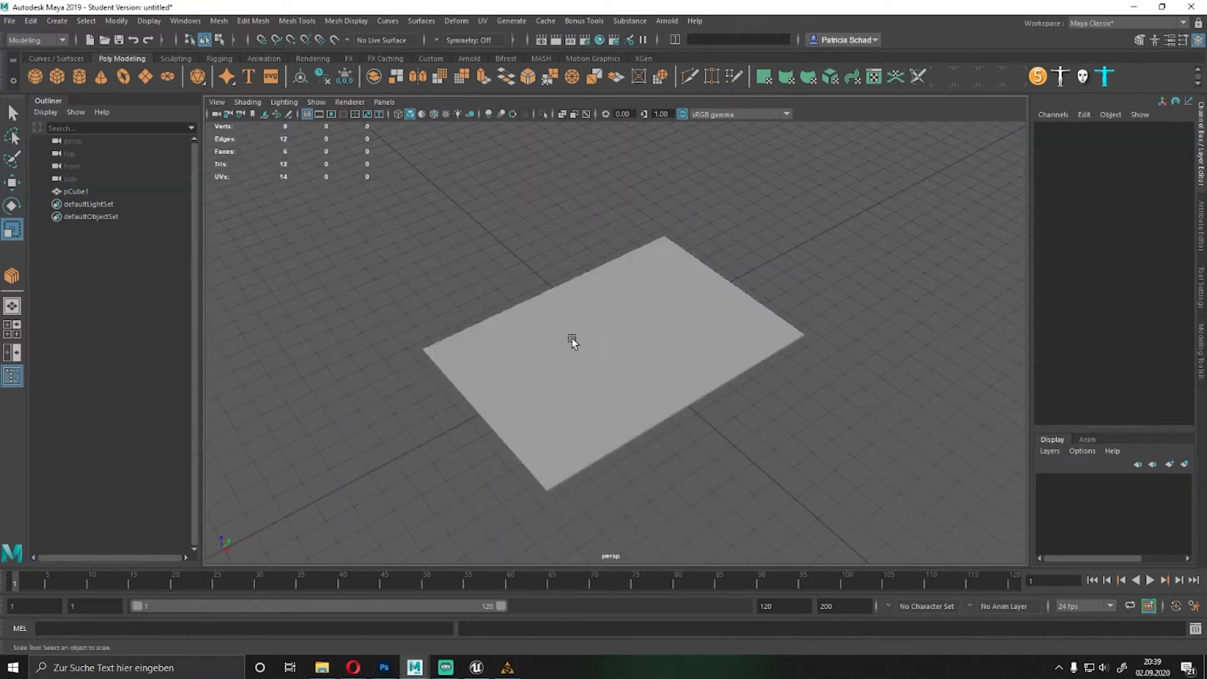
pyautogui.moveTo(616, 454)
pyautogui.keyDown('alt'); pyautogui.mouseDown()
pyautogui.moveTo(561, 359)
pyautogui.moveTo(545, 208)
pyautogui.mouseUp(); pyautogui.keyUp('alt')
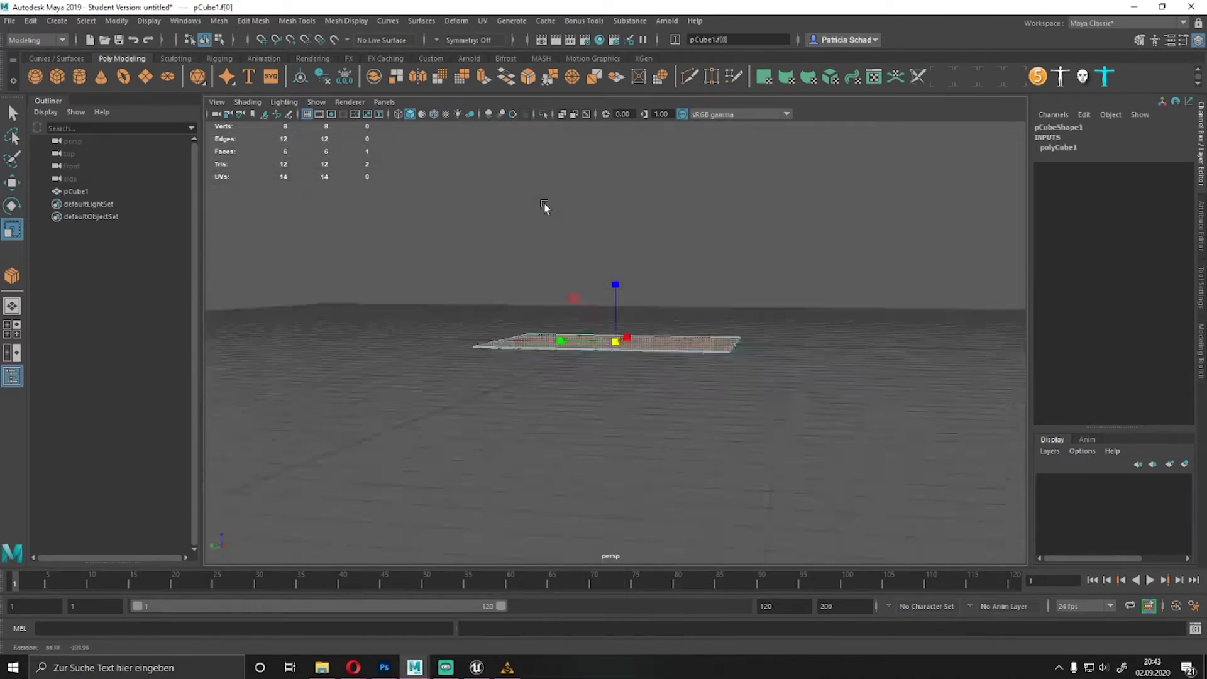
# Keep only the top face, connect a new edge across it, and bevel the edges.
pyautogui.press('Delete')
pyautogui.click(1197, 321)
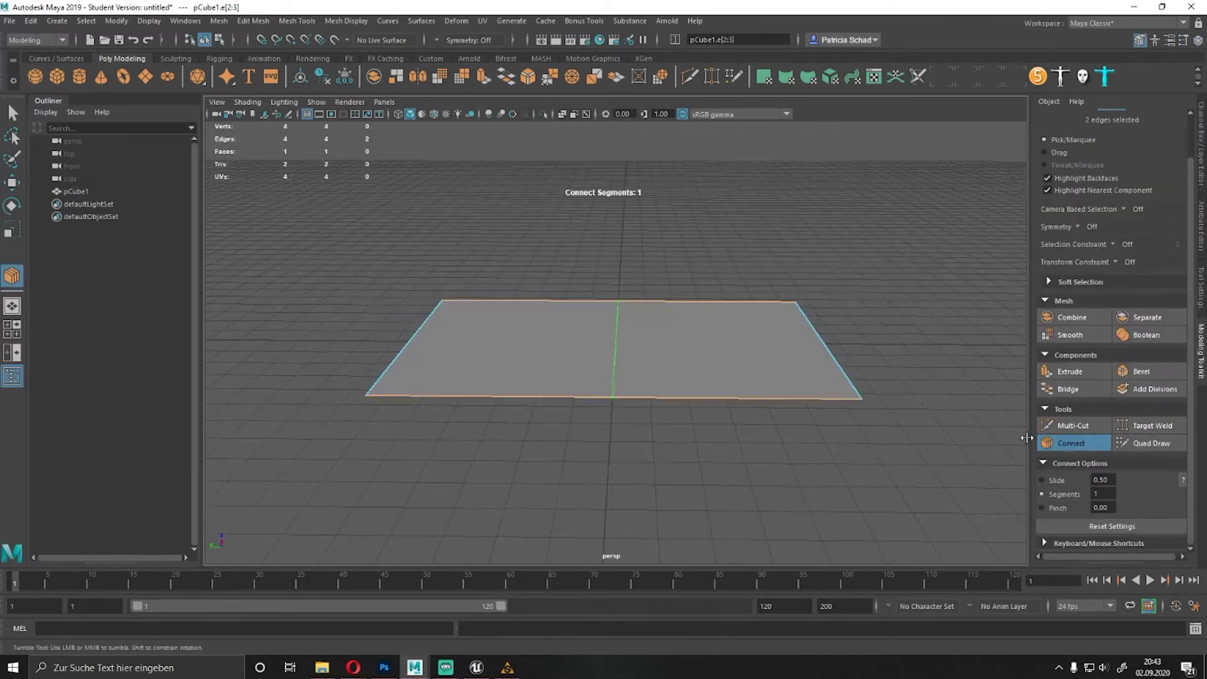
pyautogui.click(1069, 489)
pyautogui.hotkey('ctrl', 'b')
pyautogui.keyDown('alt'); pyautogui.moveTo(578, 367); pyautogui.dragTo(491, 377); pyautogui.keyUp('alt')
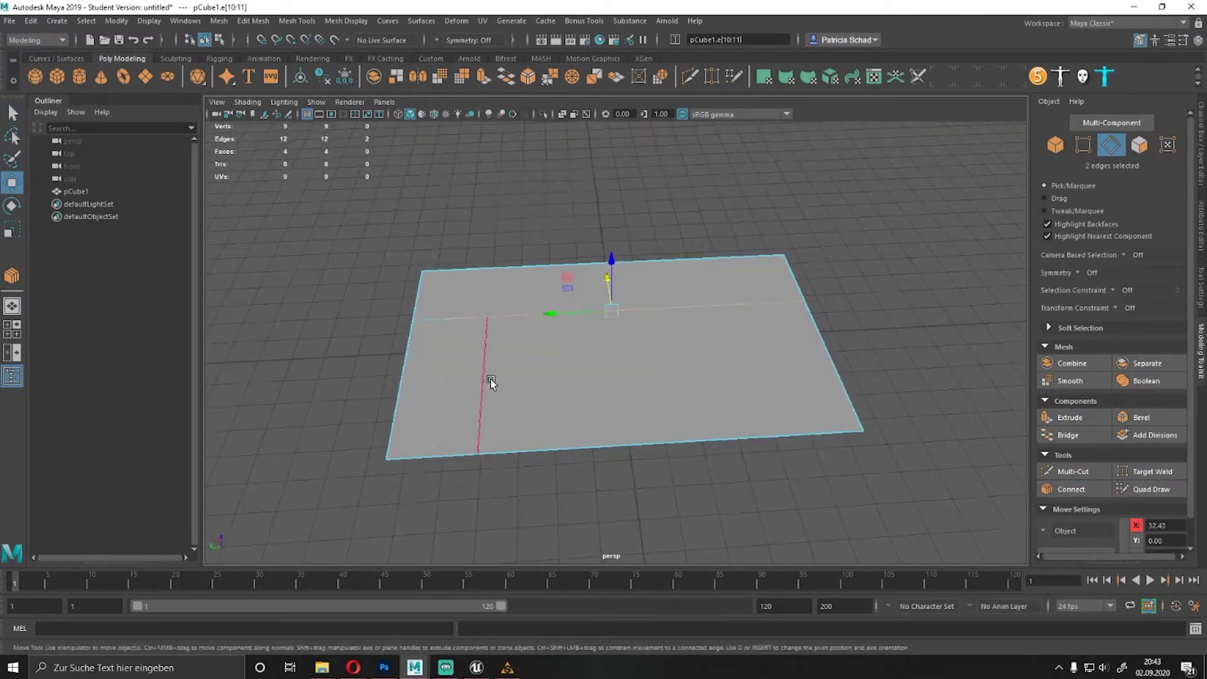
# Merge the stray vertex into its neighbour on the plate.
pyautogui.press('F9')
pyautogui.click(480, 447)
pyautogui.press('w')
pyautogui.keyDown('alt'); pyautogui.moveTo(480, 445); pyautogui.dragTo(480, 482); pyautogui.keyUp('alt')
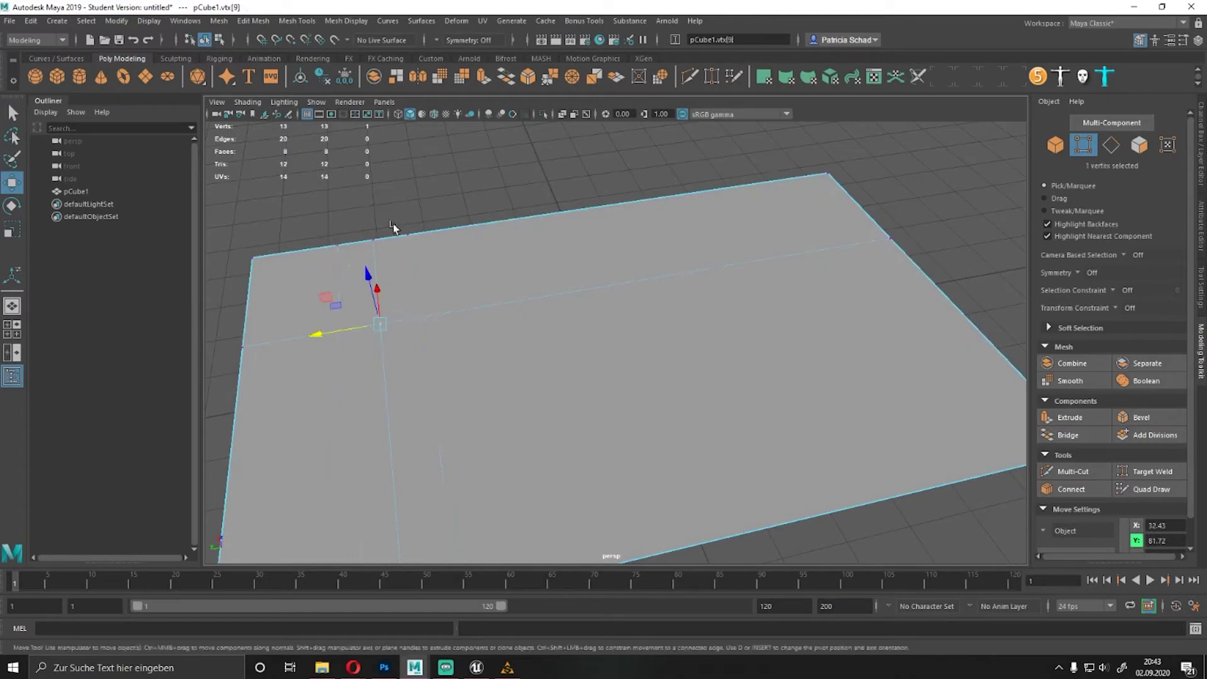
pyautogui.moveTo(879, 234); pyautogui.dragTo(827, 174)
pyautogui.press('q')
pyautogui.scroll(-3, 852, 401)
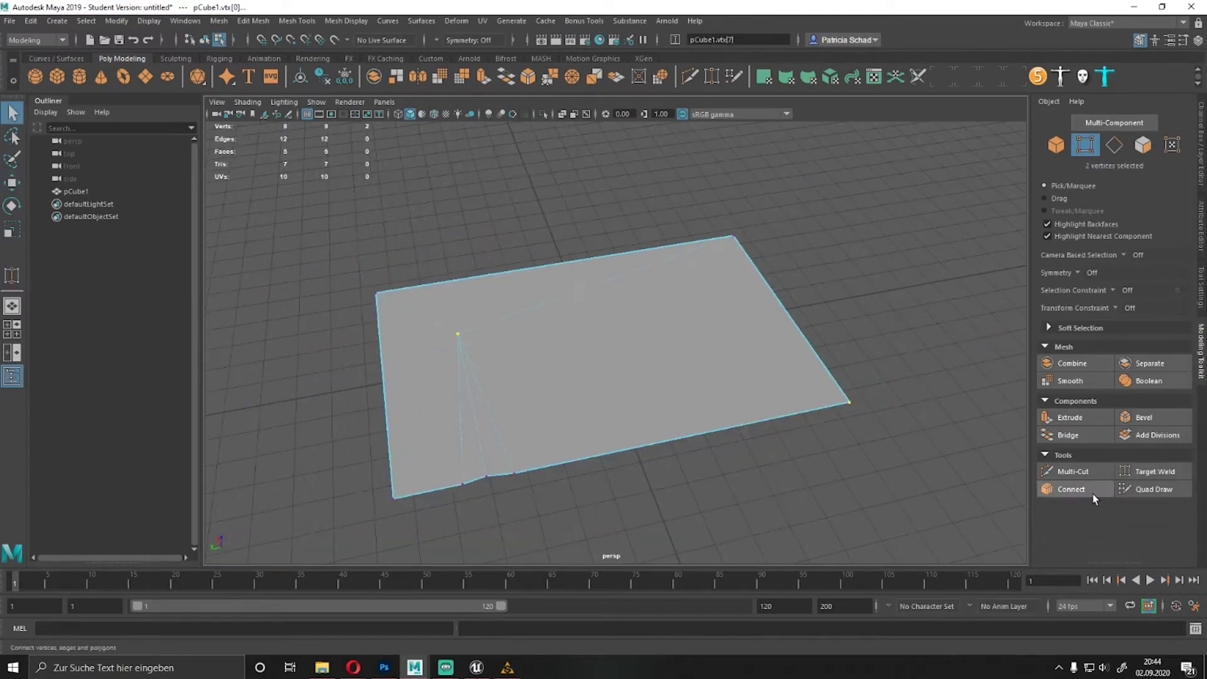
# Connect two vertices with a new edge and move a corner vertex of the plate.
pyautogui.click(1072, 489)
pyautogui.moveTo(629, 440)
pyautogui.keyDown('alt'); pyautogui.mouseDown()
pyautogui.moveTo(608, 419)
pyautogui.moveTo(616, 413)
pyautogui.moveTo(432, 452)
pyautogui.moveTo(568, 377)
pyautogui.moveTo(560, 316)
pyautogui.moveTo(603, 282)
pyautogui.moveTo(687, 358)
pyautogui.moveTo(911, 385)
pyautogui.moveTo(642, 386)
pyautogui.mouseUp(); pyautogui.keyUp('alt')
pyautogui.click(418, 434)
pyautogui.press('w')
pyautogui.press('F8')
pyautogui.click(617, 413)
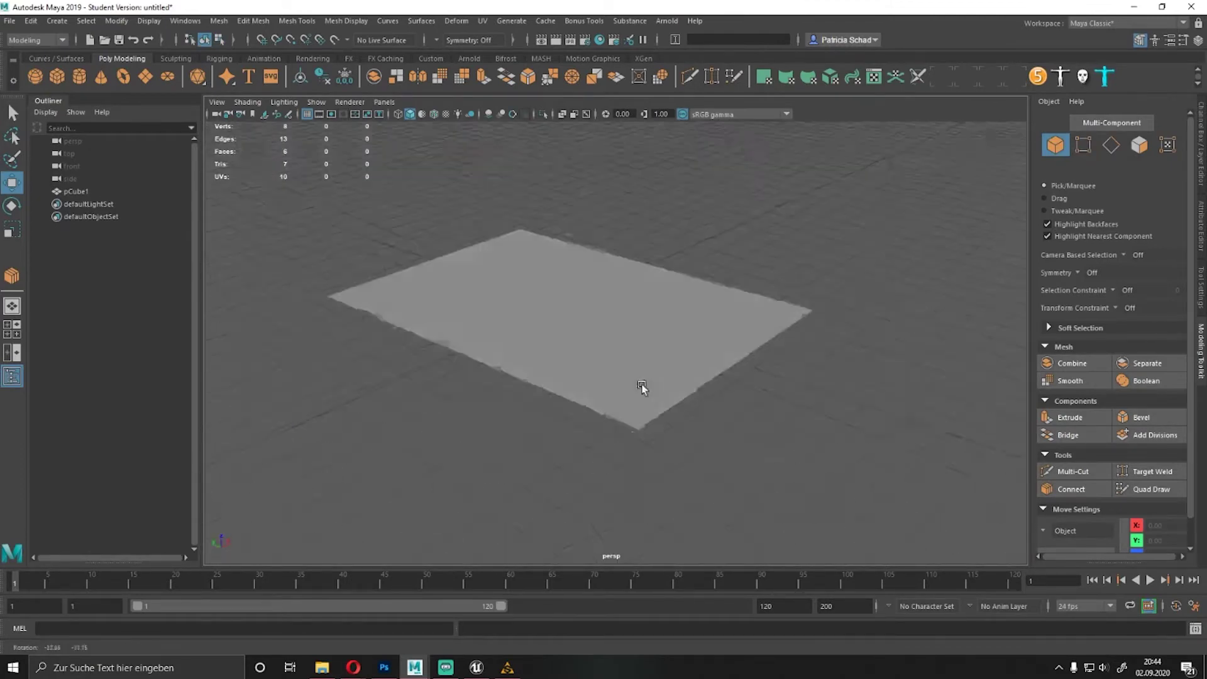
pyautogui.click(642, 386)
pyautogui.keyDown('alt'); pyautogui.moveTo(670, 323); pyautogui.dragTo(701, 258); pyautogui.keyUp('alt')
# Move a top-edge vertex to cut new vertices and a face into the plate.
pyautogui.press('F10')
pyautogui.click(701, 258)
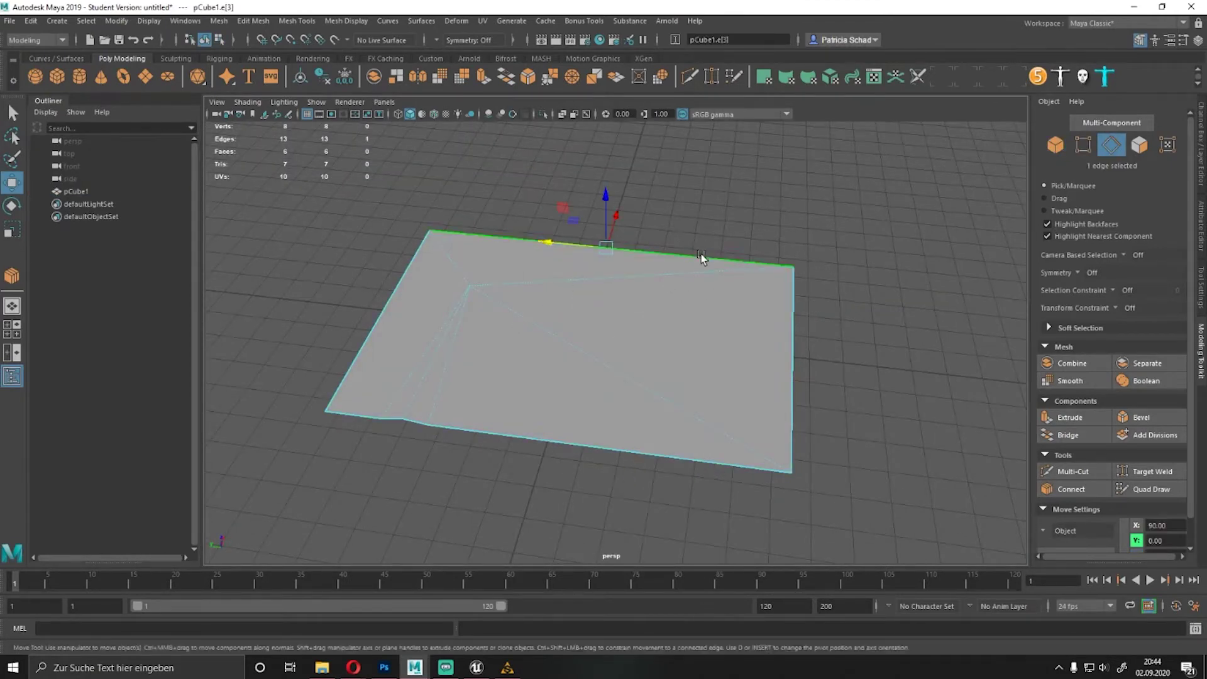
pyautogui.press('F9')
pyautogui.click(606, 244)
pyautogui.press('w')
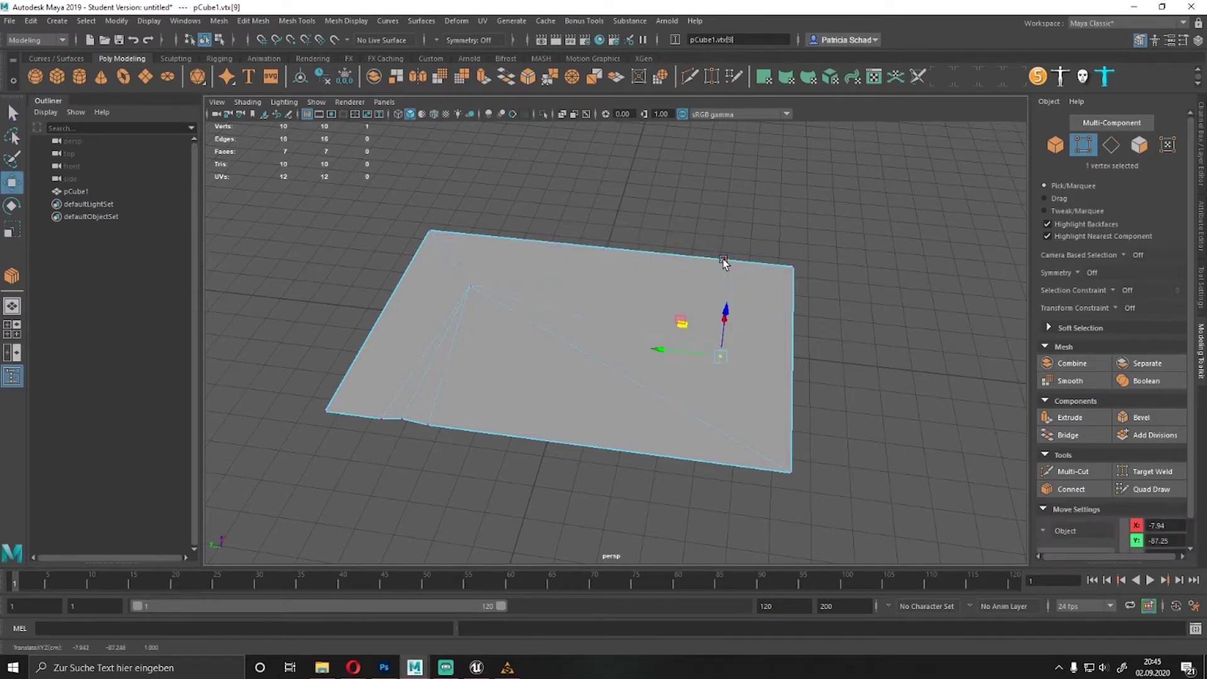
pyautogui.keyDown('alt'); pyautogui.moveTo(723, 263); pyautogui.dragTo(638, 318); pyautogui.keyUp('alt')
pyautogui.keyDown('shift'); pyautogui.moveTo(639, 319); pyautogui.dragTo(638, 353, button='right'); pyautogui.keyUp('shift')
pyautogui.keyDown('alt'); pyautogui.moveTo(639, 352); pyautogui.dragTo(639, 375); pyautogui.keyUp('alt')
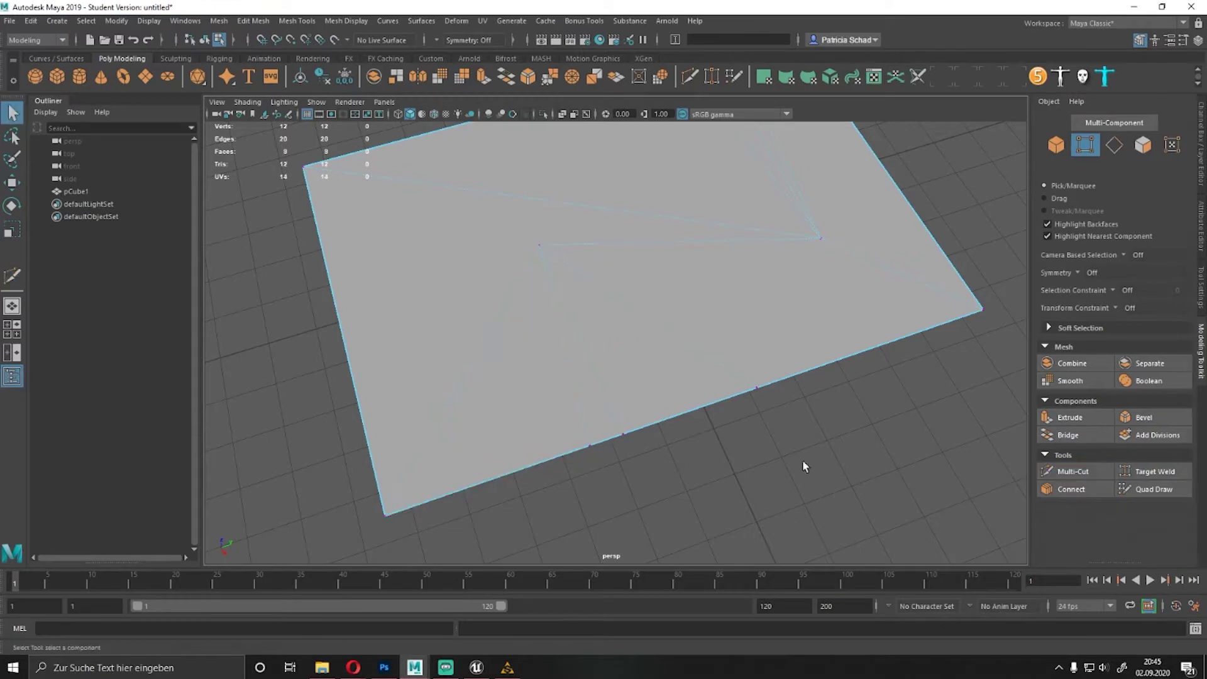
# Move a bottom-edge vertex, connect another edge, and open the Save As window.
pyautogui.click(623, 434)
pyautogui.press('w')
pyautogui.press('f')
pyautogui.keyDown('alt'); pyautogui.moveTo(407, 398); pyautogui.dragTo(652, 418); pyautogui.keyUp('alt')
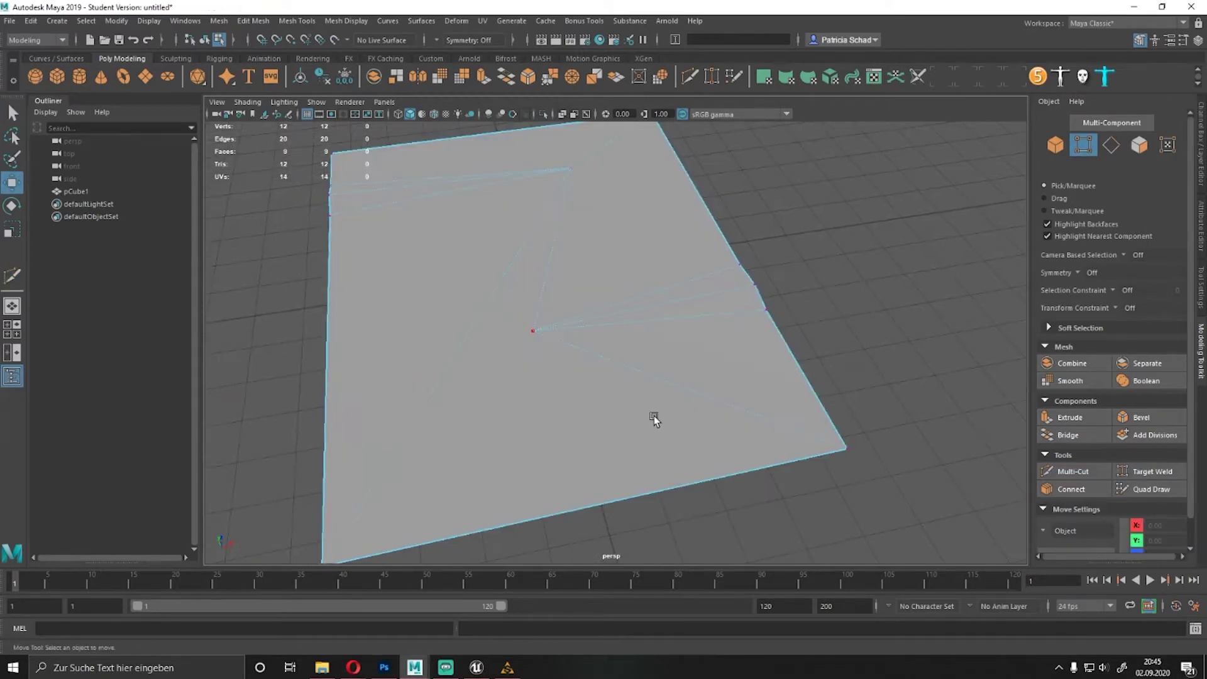
pyautogui.click(1071, 489)
pyautogui.press('q')
pyautogui.keyDown('alt'); pyautogui.moveTo(545, 399); pyautogui.dragTo(105, 391); pyautogui.keyUp('alt')
pyautogui.keyDown('alt'); pyautogui.moveTo(932, 434); pyautogui.dragTo(914, 441); pyautogui.keyUp('alt')
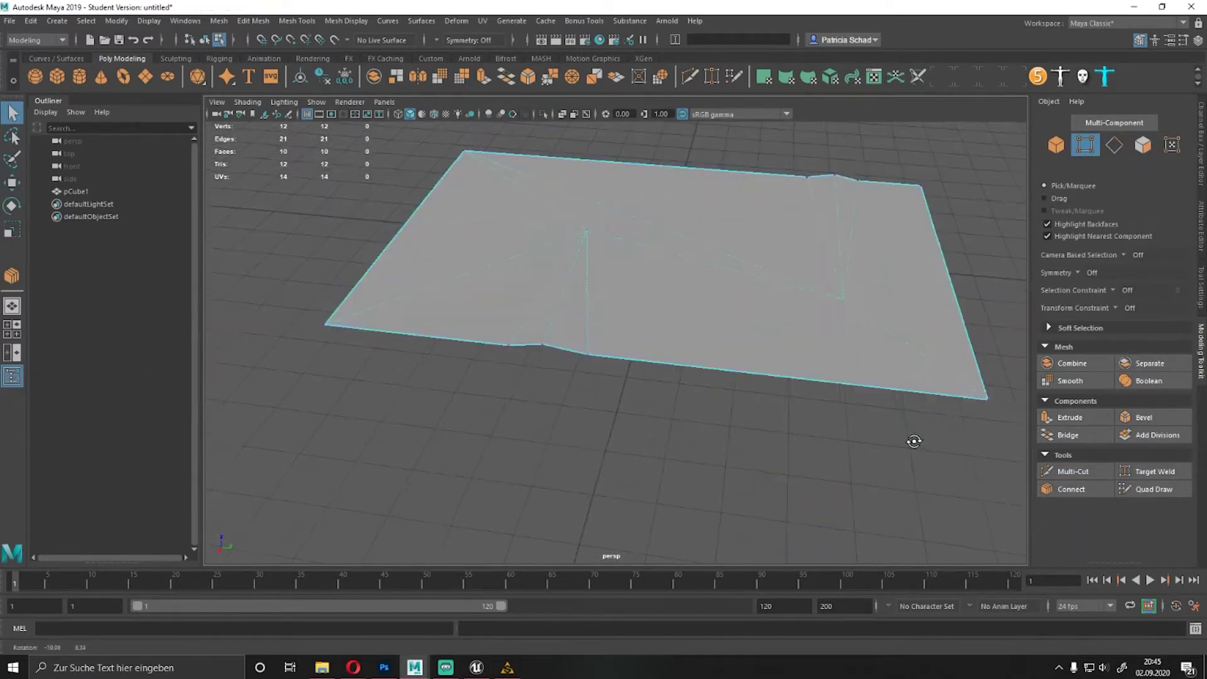
pyautogui.hotkey('ctrl', 's')
# Save the scene as Teppich.mb and select the rug mesh.
pyautogui.doubleClick(444, 376)
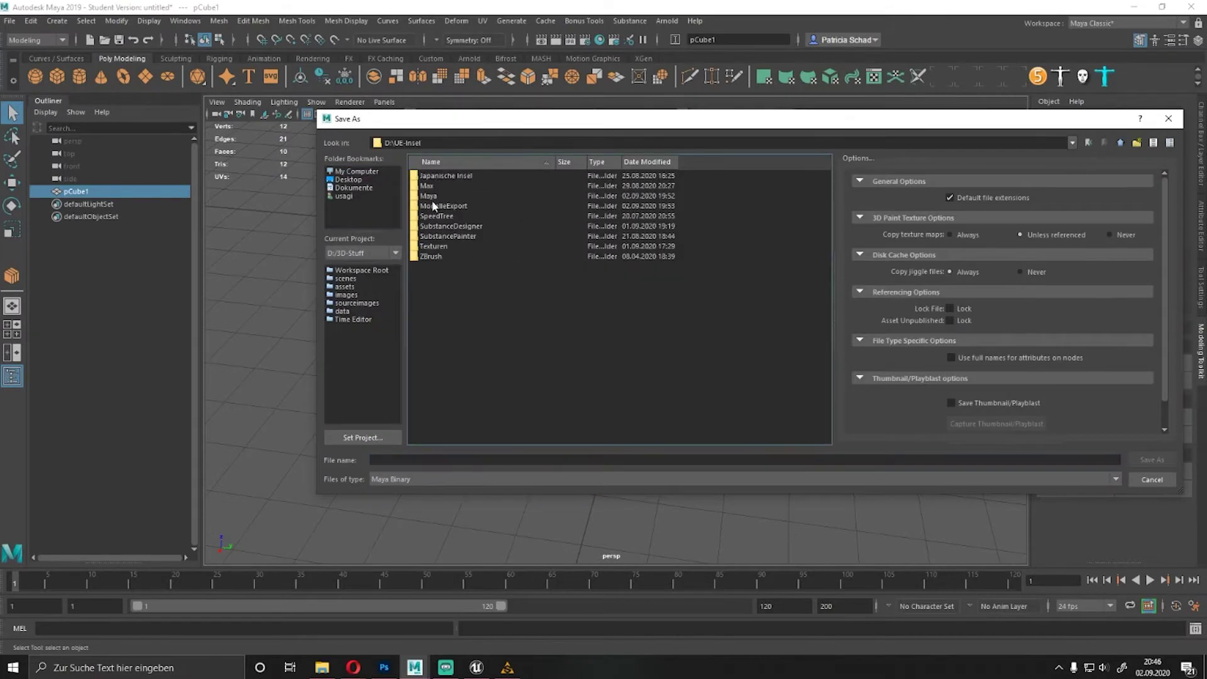
pyautogui.write('Teppich')
pyautogui.press('Return')
pyautogui.keyDown('alt'); pyautogui.moveTo(553, 409); pyautogui.dragTo(617, 267); pyautogui.keyUp('alt')
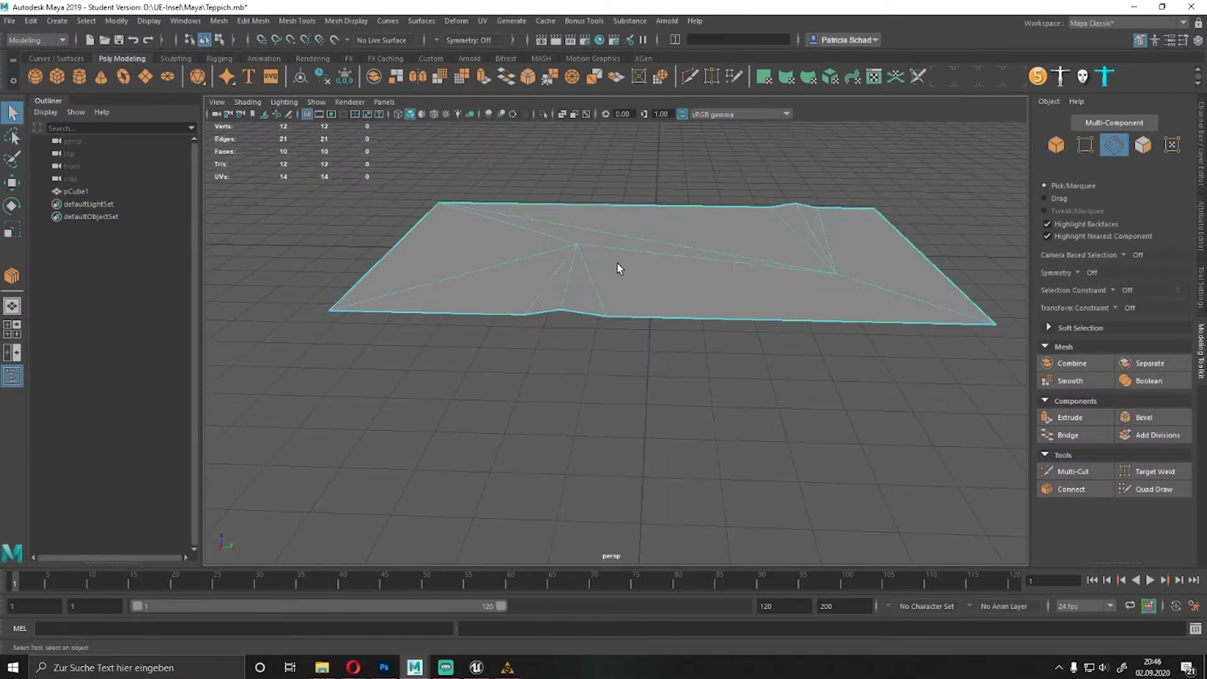
pyautogui.press('w')
pyautogui.scroll(-3, 617, 266)
pyautogui.scroll(2, 623, 284)
pyautogui.click(622, 284)
# In UV Editing, try planar and normal-based projections, then apply Automatic projection.
pyautogui.moveTo(544, 270)
pyautogui.keyDown('alt'); pyautogui.mouseDown()
pyautogui.moveTo(663, 315)
pyautogui.moveTo(652, 301)
pyautogui.mouseUp(); pyautogui.keyUp('alt')
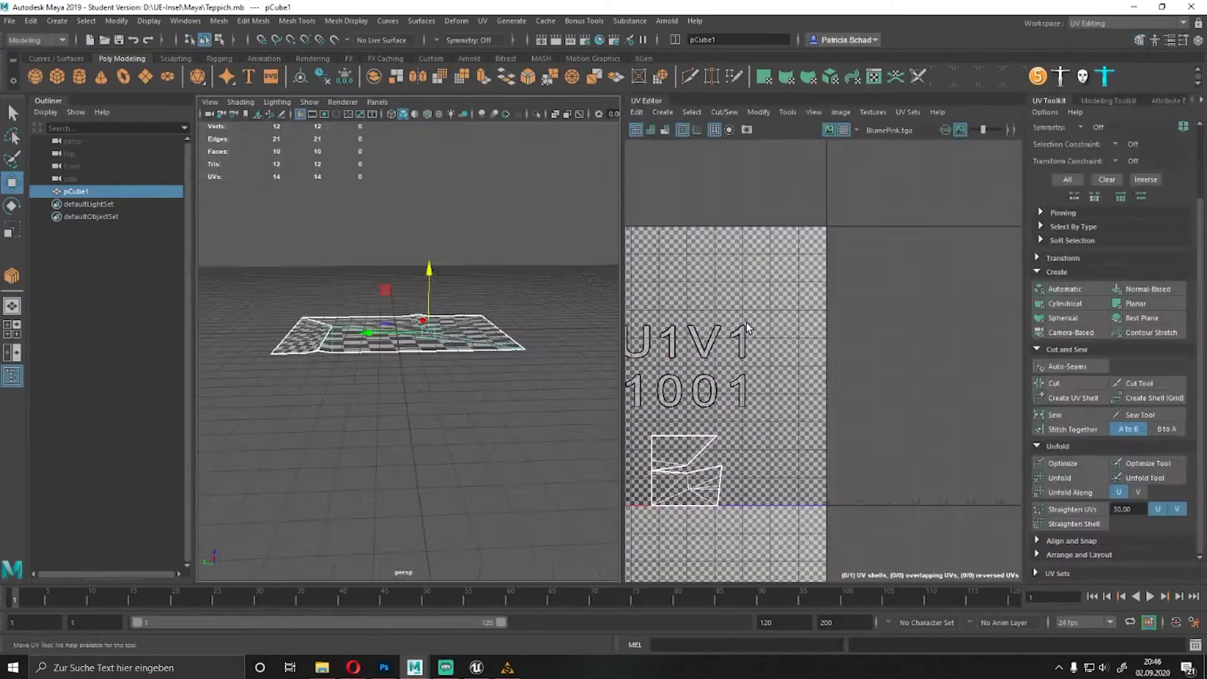
pyautogui.moveTo(789, 293); pyautogui.dragTo(892, 394)
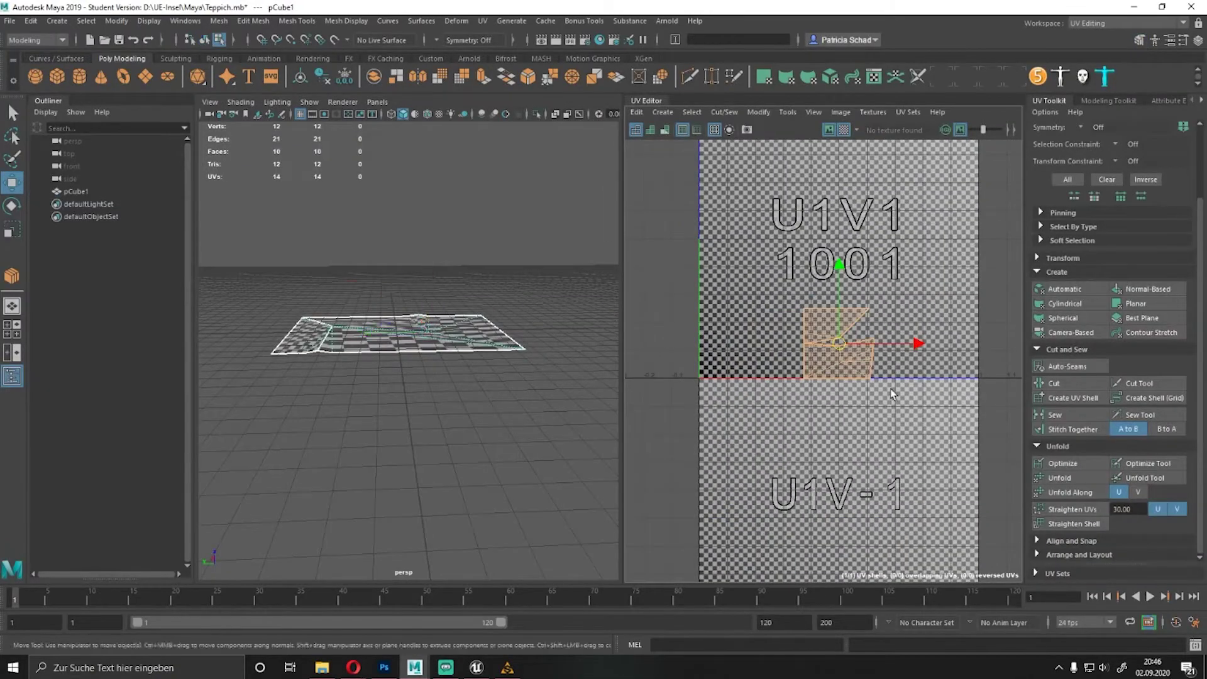
pyautogui.click(1077, 314)
pyautogui.click(1135, 304)
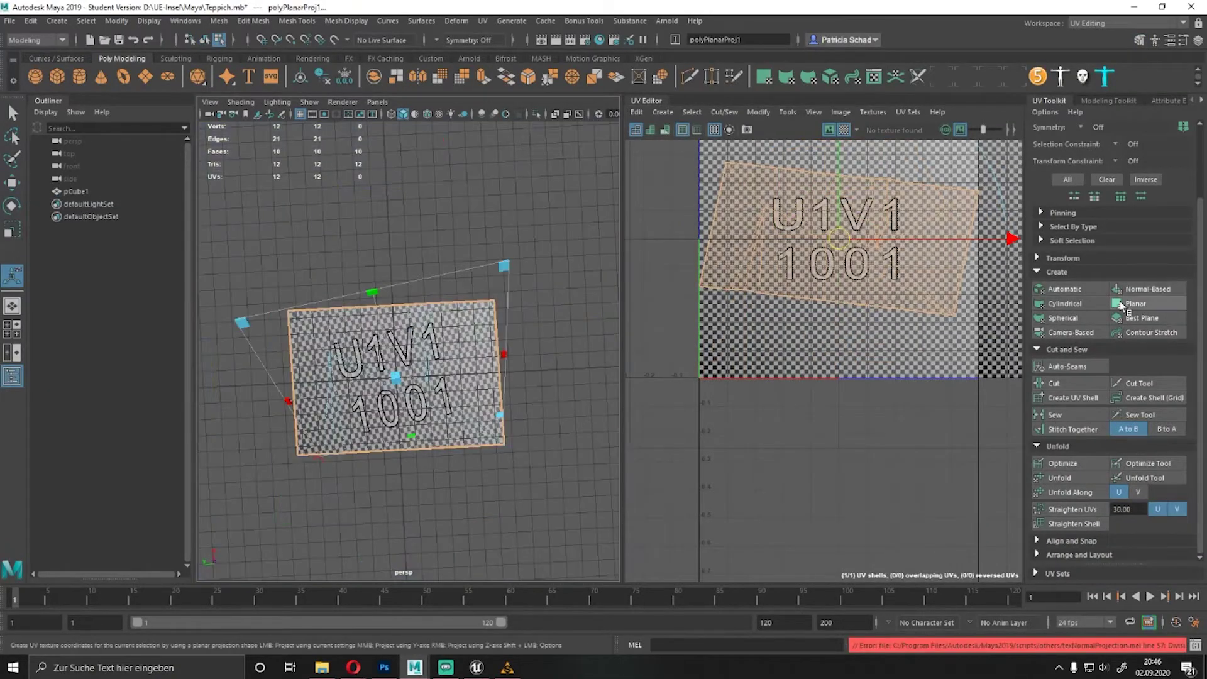
pyautogui.keyDown('alt'); pyautogui.moveTo(440, 264); pyautogui.dragTo(475, 232); pyautogui.keyUp('alt')
pyautogui.click(1125, 291)
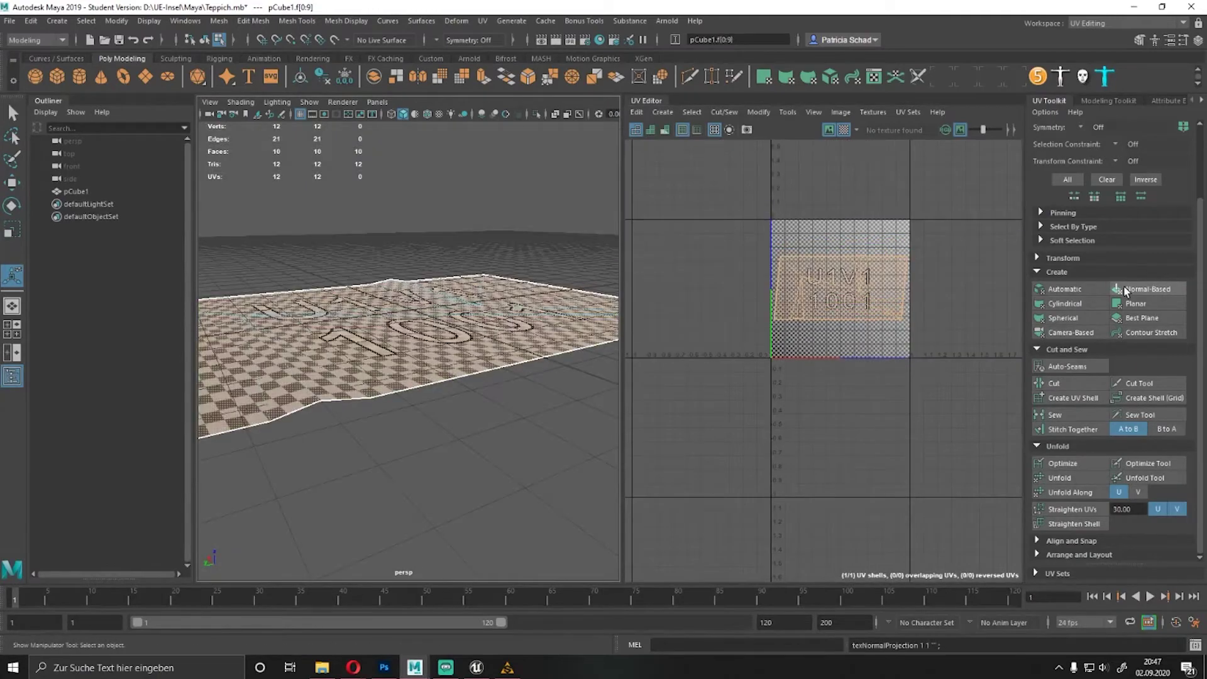
pyautogui.click(1086, 293)
pyautogui.press('f')
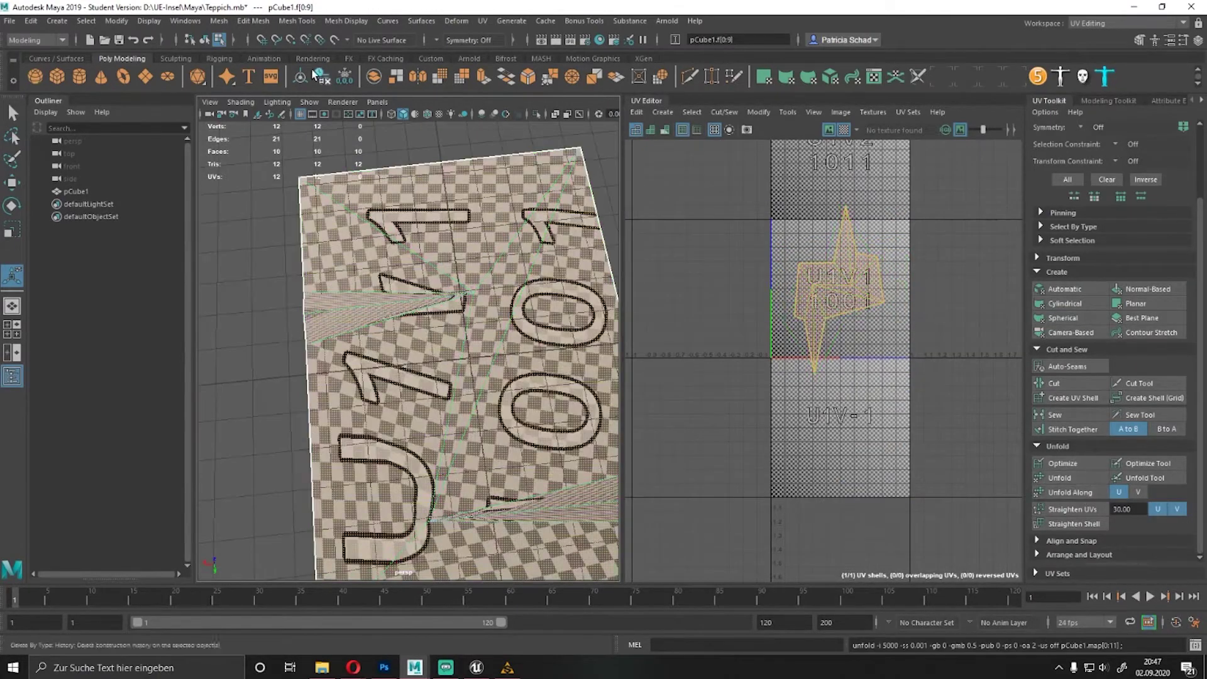
# Unfold the UVs into one square shell and fit its corner onto the 0–1 tile.
pyautogui.moveTo(855, 211); pyautogui.dragTo(859, 277, button='right')
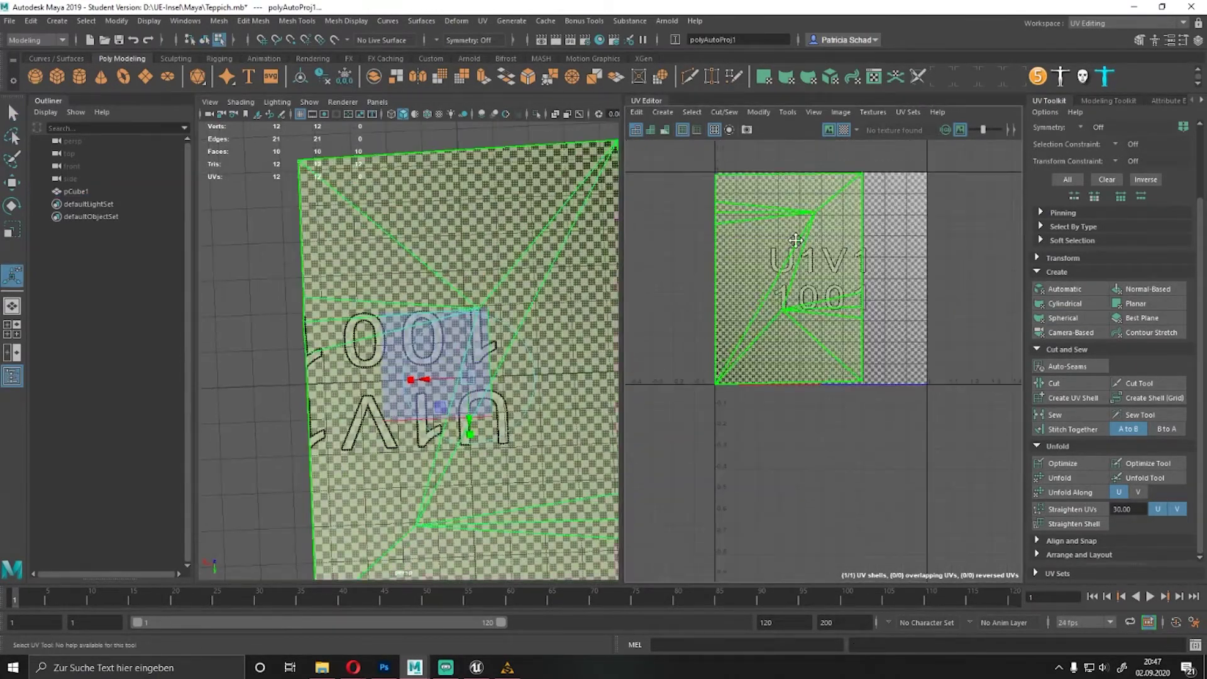
pyautogui.moveTo(440, 314)
pyautogui.keyDown('alt'); pyautogui.mouseDown()
pyautogui.moveTo(413, 269)
pyautogui.moveTo(440, 276)
pyautogui.mouseUp(); pyautogui.keyUp('alt')
pyautogui.press('f')
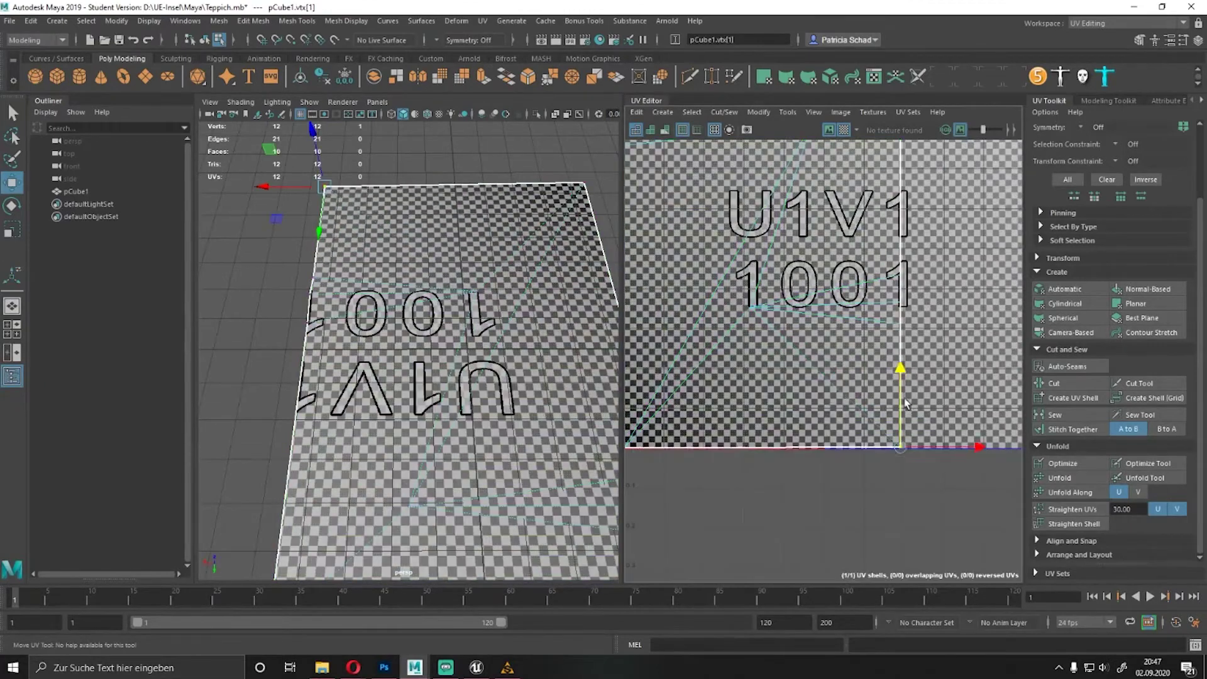
pyautogui.keyDown('alt'); pyautogui.moveTo(905, 402); pyautogui.dragTo(905, 333, button='middle'); pyautogui.keyUp('alt')
pyautogui.scroll(2, 735, 364)
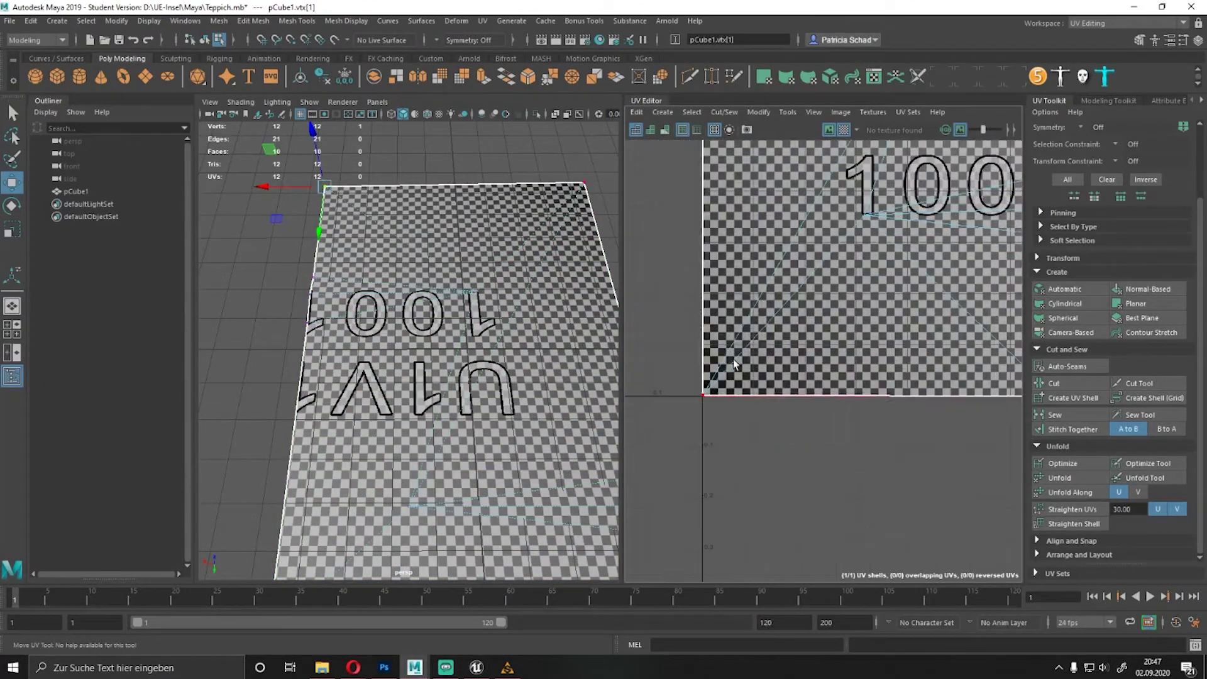
pyautogui.click(703, 395)
pyautogui.scroll(-2, 717, 377)
pyautogui.scroll(2, 691, 283)
pyautogui.keyDown('alt'); pyautogui.moveTo(691, 283); pyautogui.dragTo(681, 214, button='middle'); pyautogui.keyUp('alt')
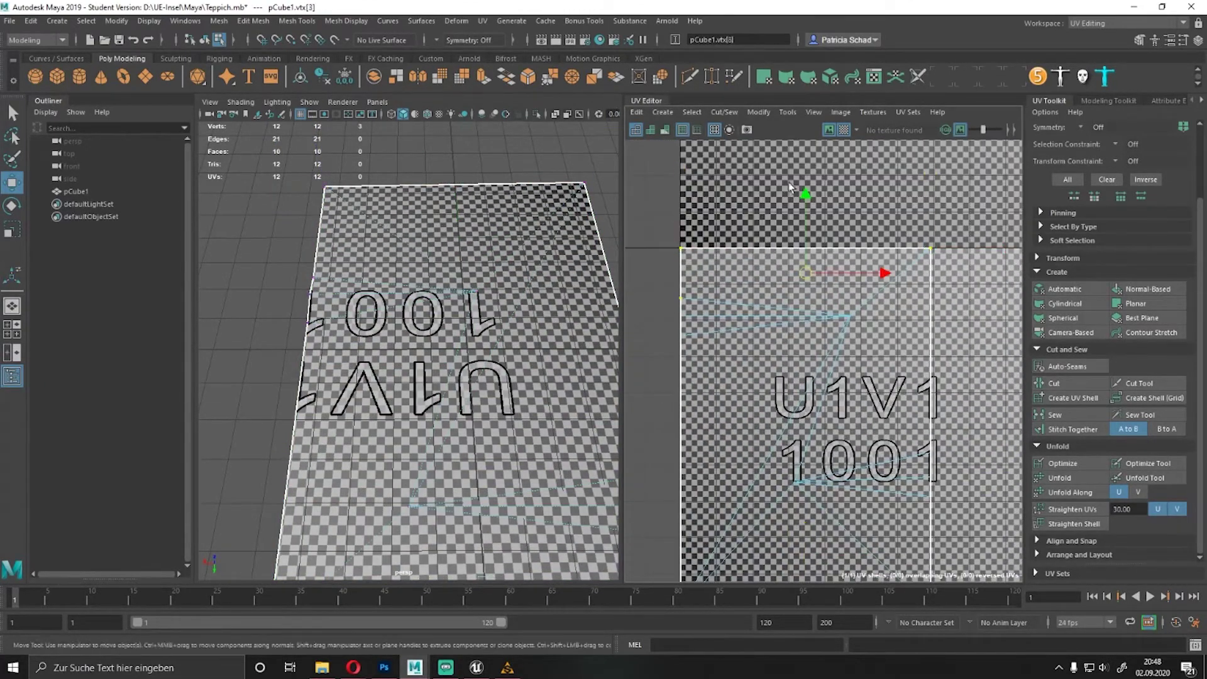
pyautogui.scroll(-1, 720, 313)
pyautogui.click(737, 309)
# Export the rug as Teppich.fbx to D:/UE-Insel/ModelleExport and launch Substance Painter.
pyautogui.click(1125, 23)
pyautogui.click(1086, 37)
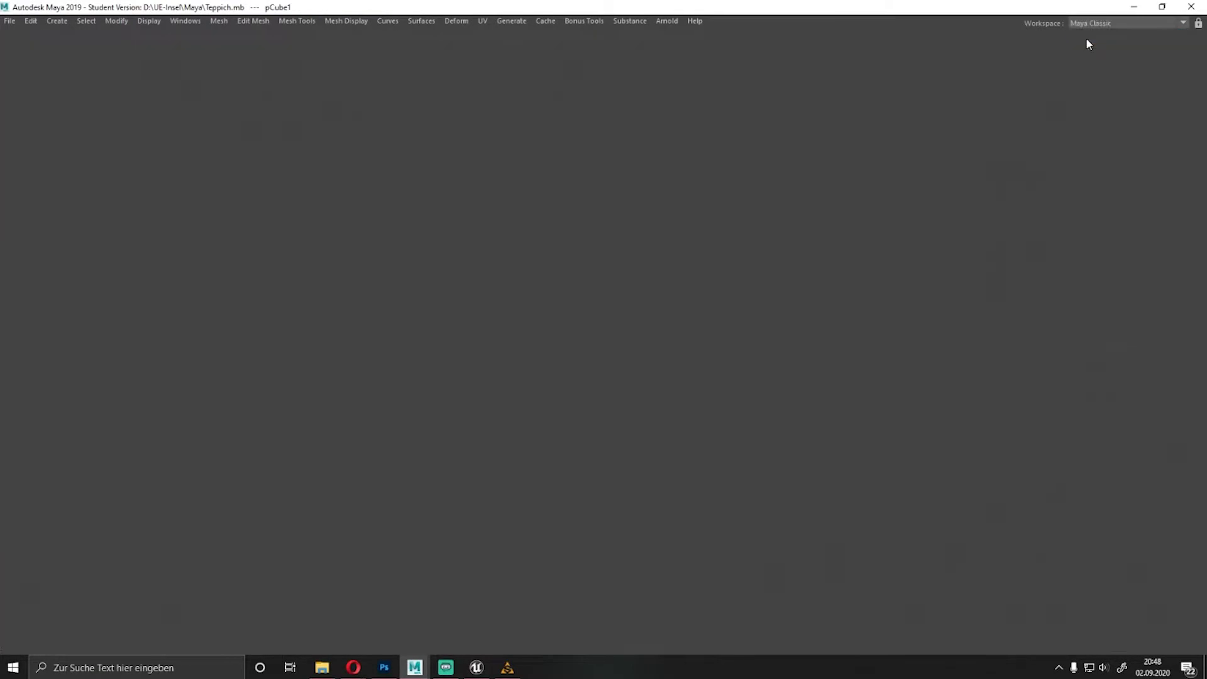
pyautogui.scroll(-3, 817, 329)
pyautogui.click(9, 20)
pyautogui.click(69, 197)
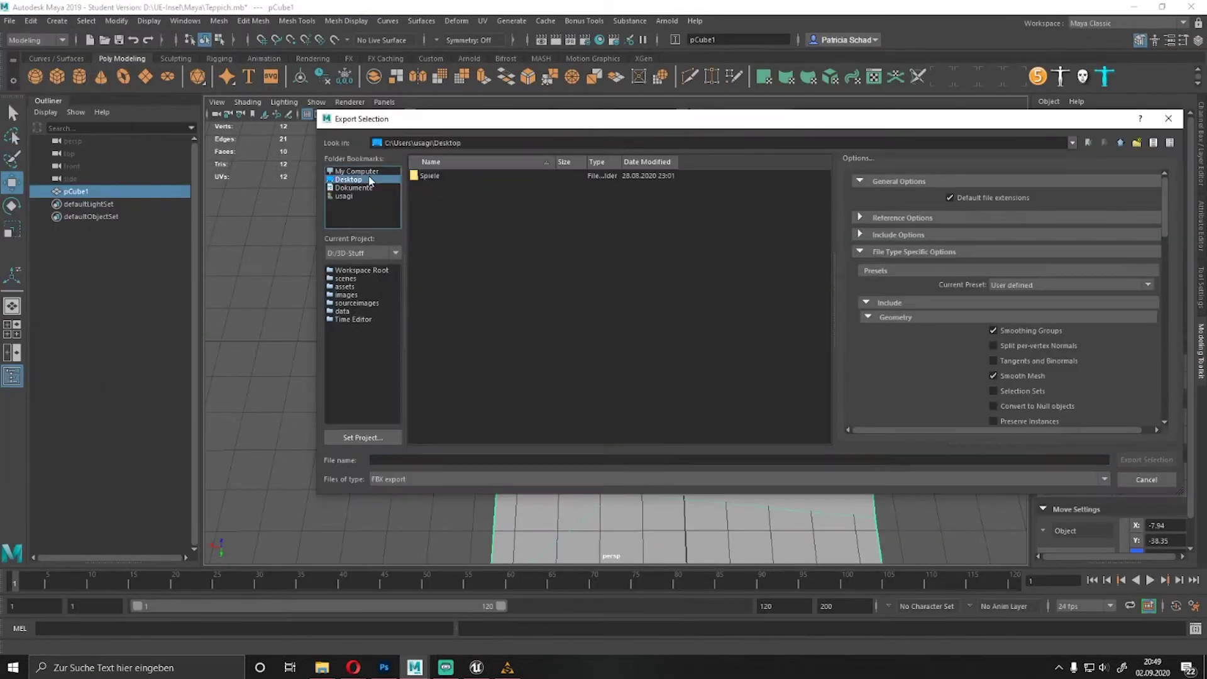
pyautogui.doubleClick(436, 367)
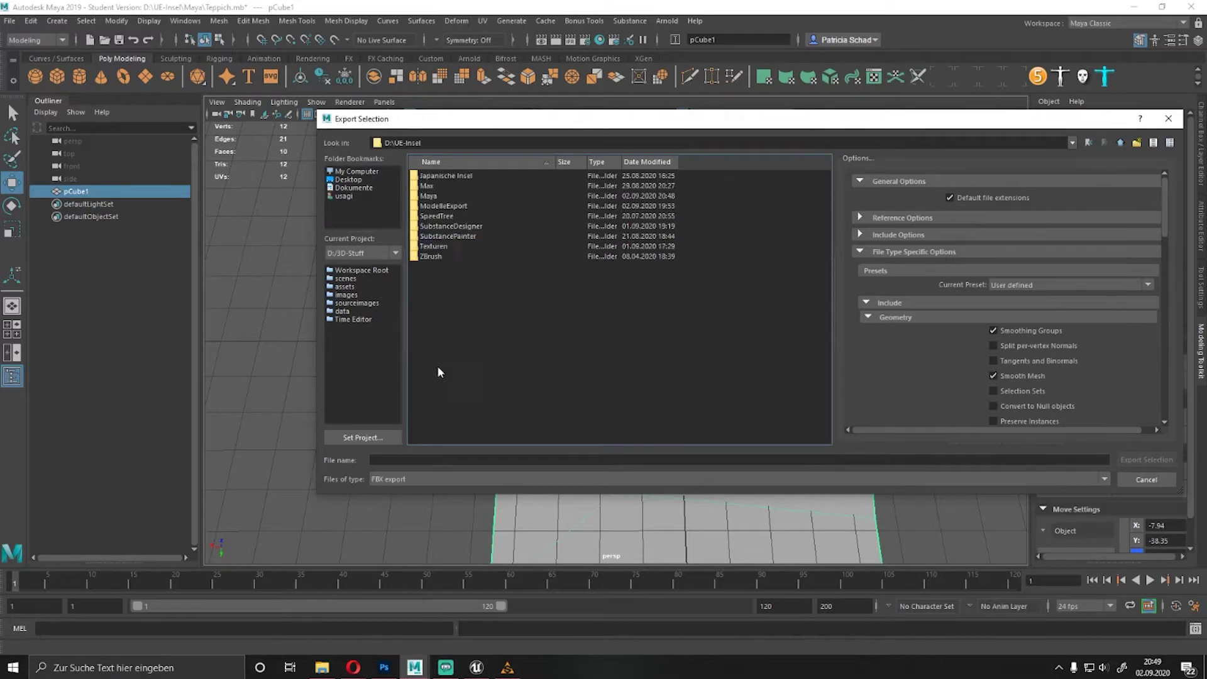
pyautogui.doubleClick(440, 245)
pyautogui.write('Teppich')
pyautogui.press('Return')
pyautogui.click(221, 671)
pyautogui.write('pa')
pyautogui.click(189, 324)
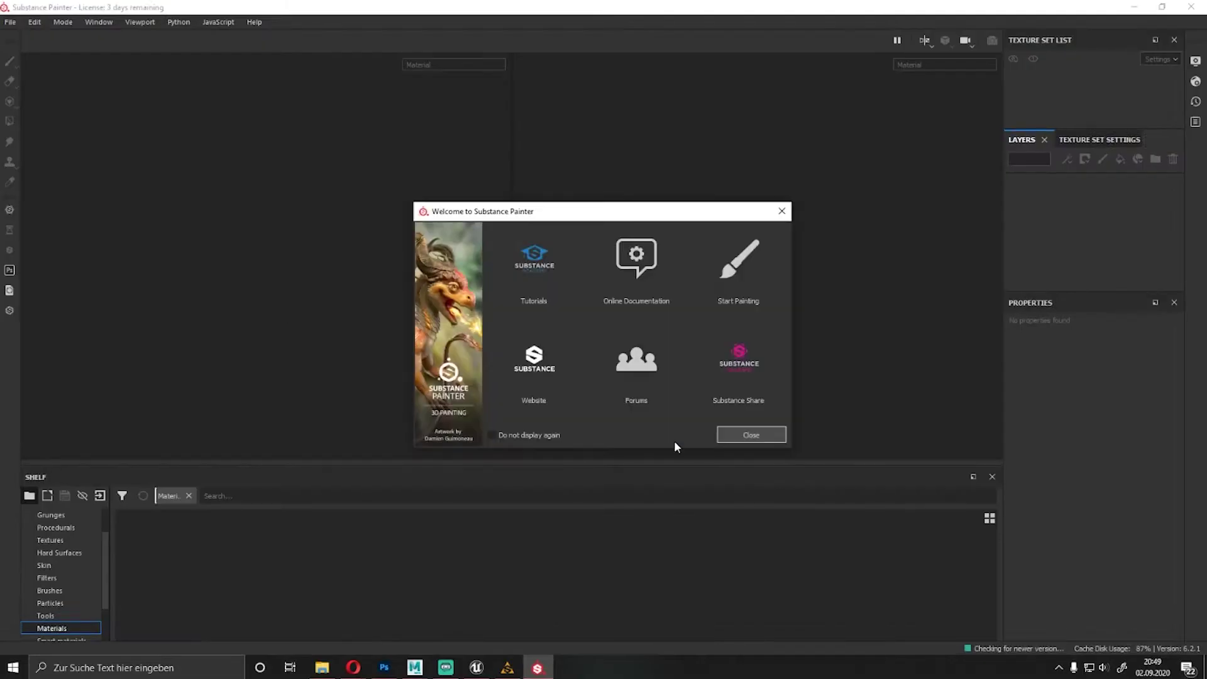
# Create a new project from the rug mesh in D:\UE-Insel\ModelleExport and drag in Wood Rough.
pyautogui.click(749, 434)
pyautogui.hotkey('ctrl', 'n')
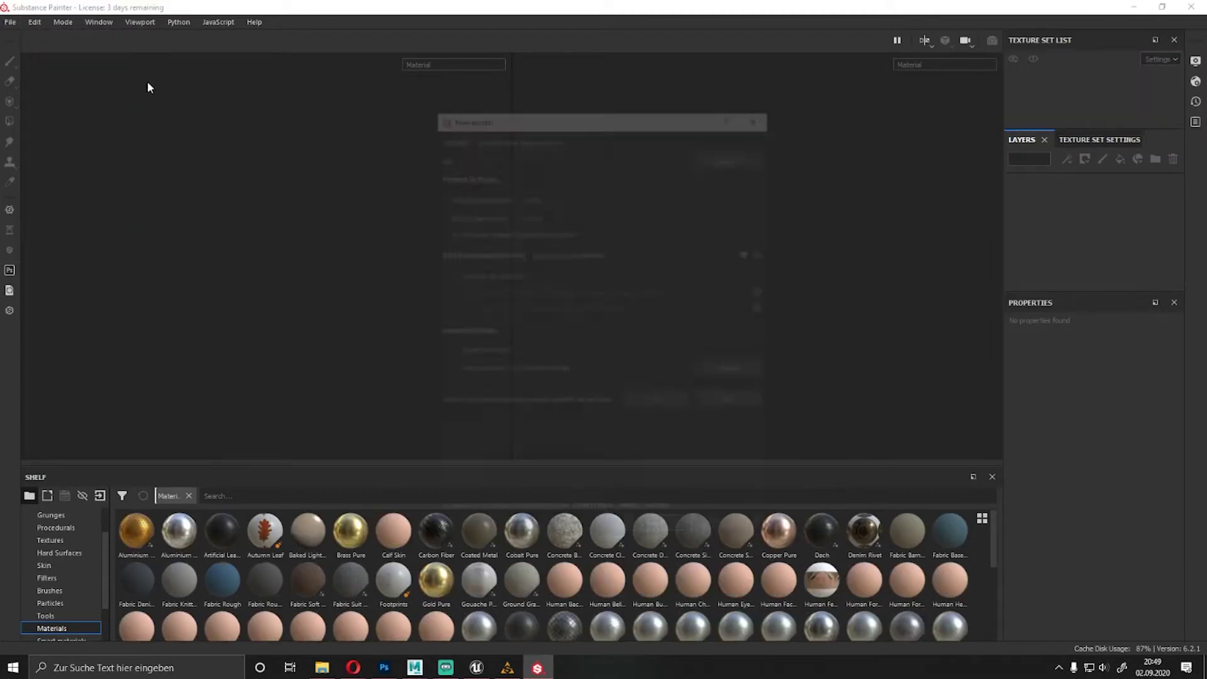
pyautogui.click(734, 156)
pyautogui.doubleClick(624, 212)
pyautogui.doubleClick(594, 316)
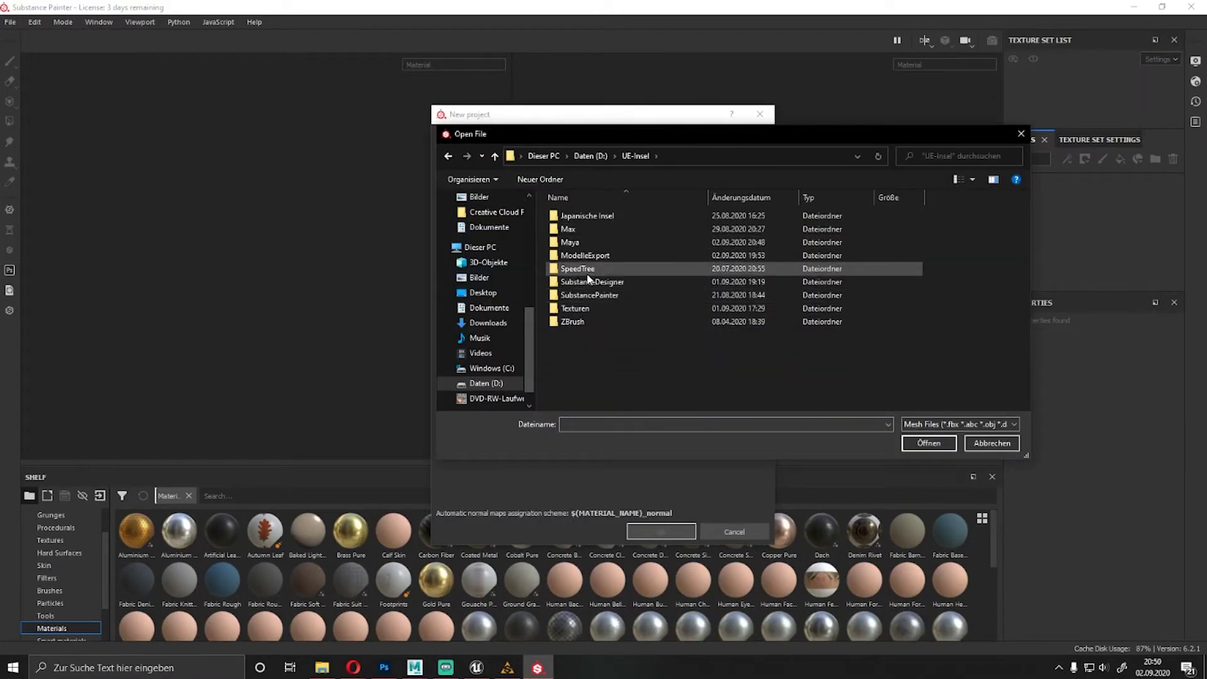
pyautogui.doubleClick(585, 256)
pyautogui.doubleClick(573, 347)
pyautogui.press('Return')
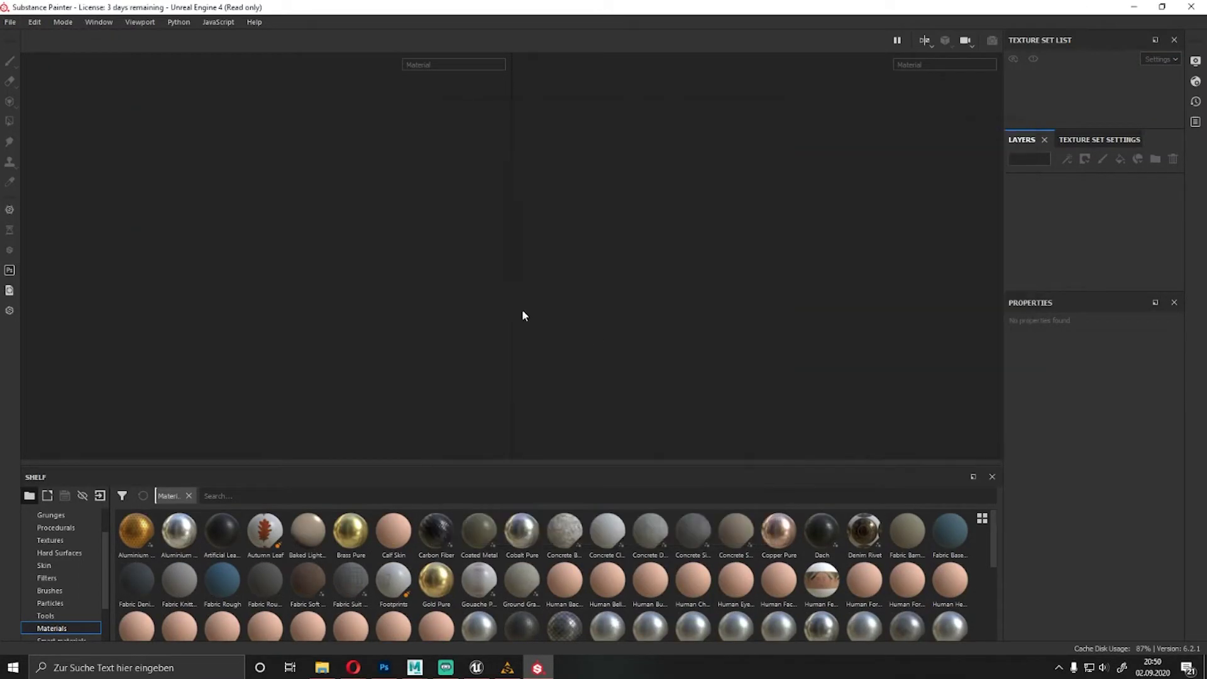
pyautogui.scroll(-5, 715, 589)
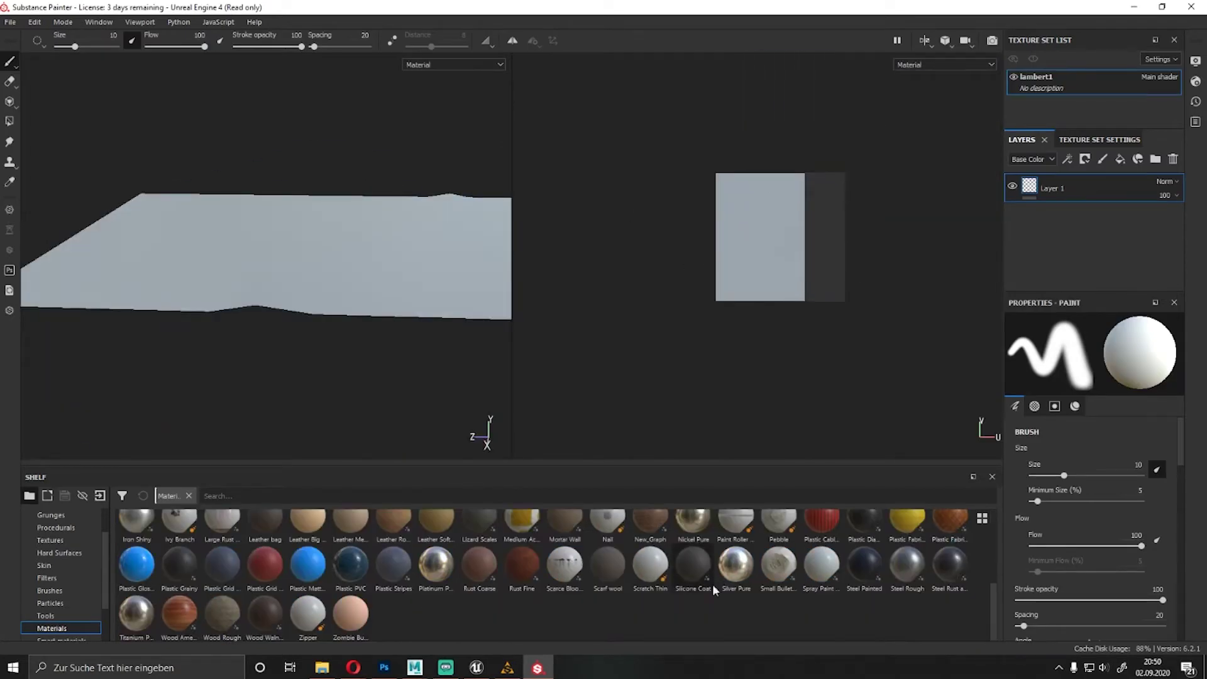
pyautogui.moveTo(222, 615); pyautogui.dragTo(597, 269)
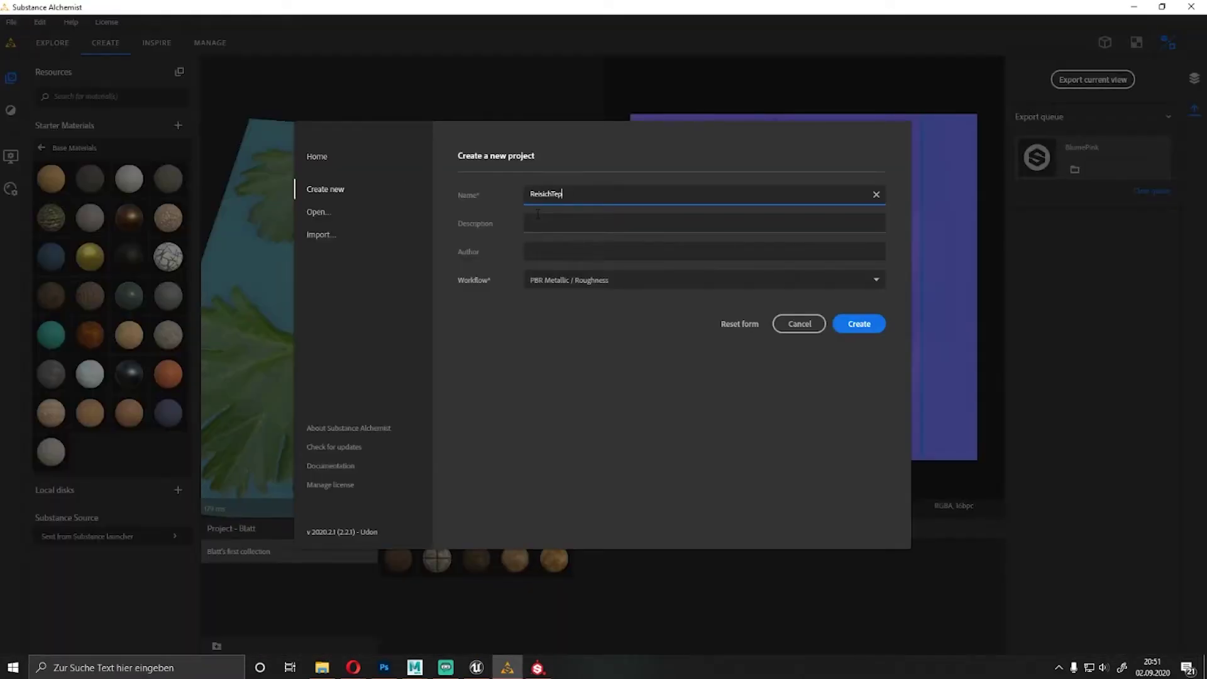
# Create ReisichTepich; zero Veins Contrast and Knots, Wood Roughness 0.39, Normal Orientation Variation 0.45.
pyautogui.click(852, 324)
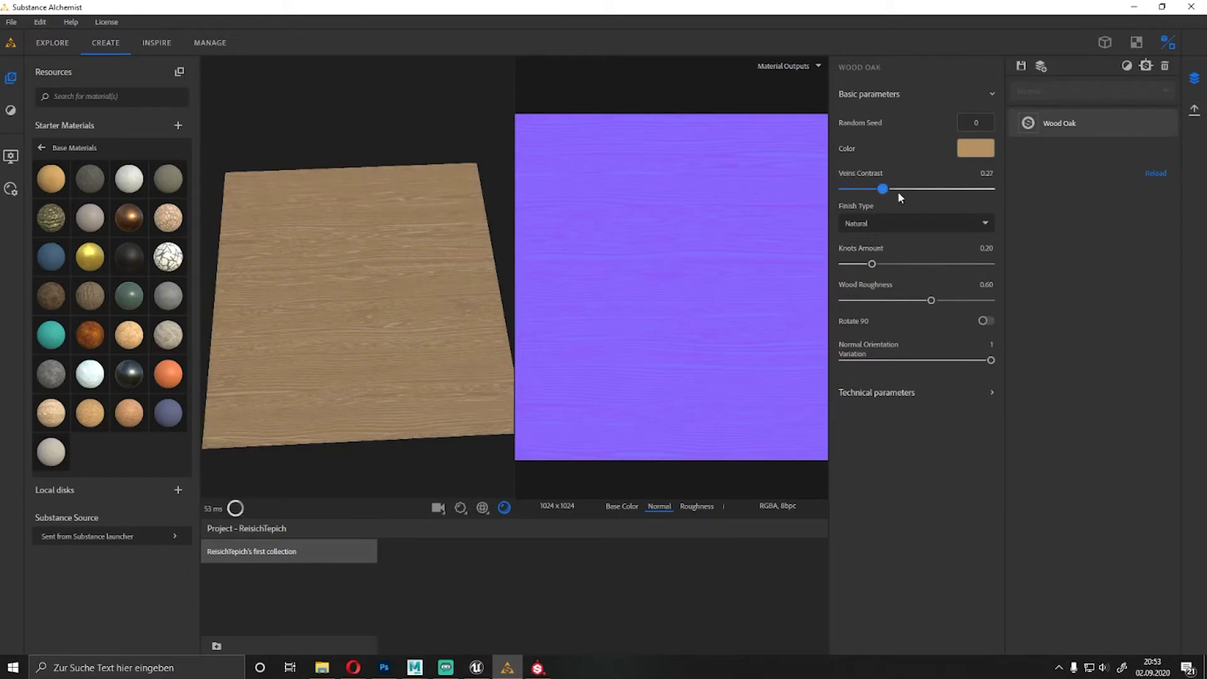
pyautogui.moveTo(883, 189); pyautogui.dragTo(843, 188)
pyautogui.moveTo(872, 263); pyautogui.dragTo(842, 264)
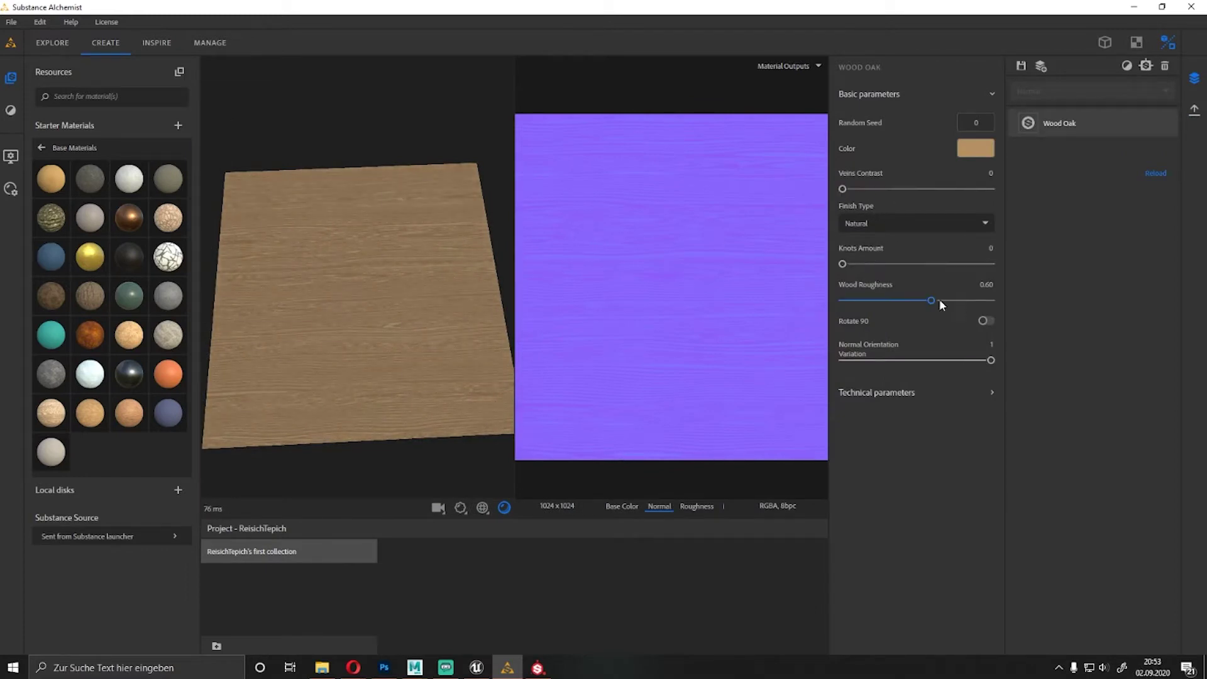
pyautogui.moveTo(931, 300); pyautogui.dragTo(900, 300)
pyautogui.moveTo(991, 360); pyautogui.dragTo(909, 360)
pyautogui.moveTo(299, 295); pyautogui.dragTo(299, 263)
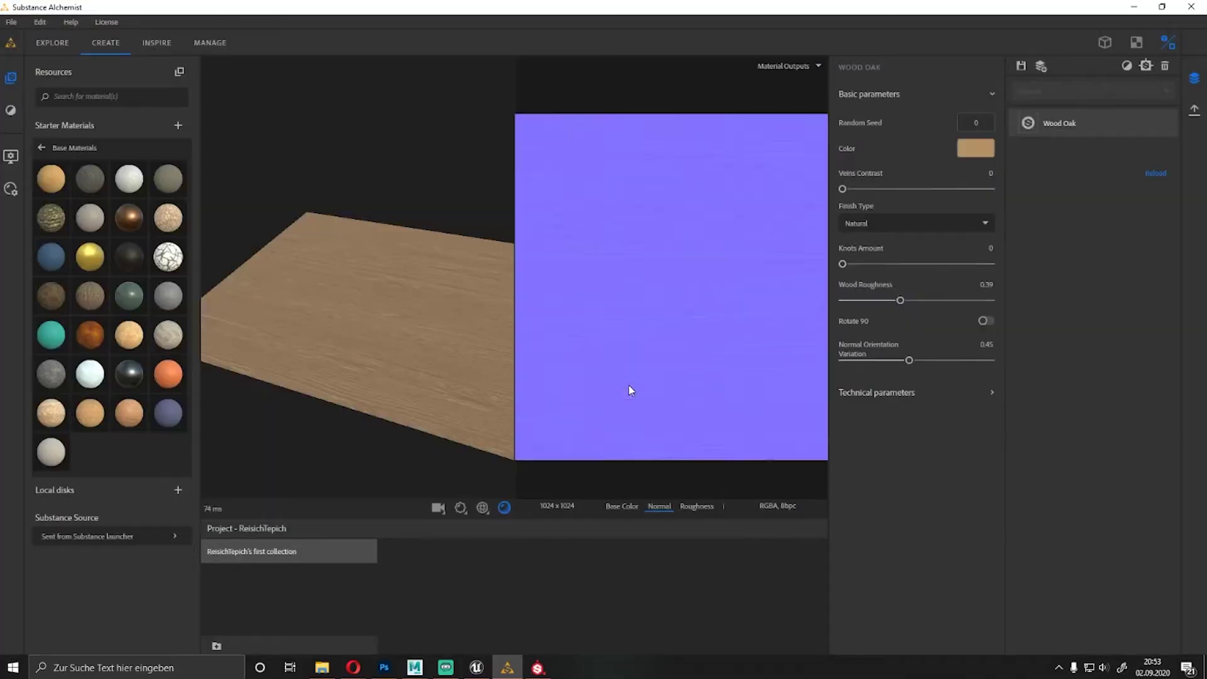
pyautogui.moveTo(490, 368)
pyautogui.mouseDown()
pyautogui.moveTo(406, 352)
pyautogui.moveTo(367, 359)
pyautogui.mouseUp()
# From the Generator filters, add a Parquet Pattern layer over Wood Oak.
pyautogui.click(10, 110)
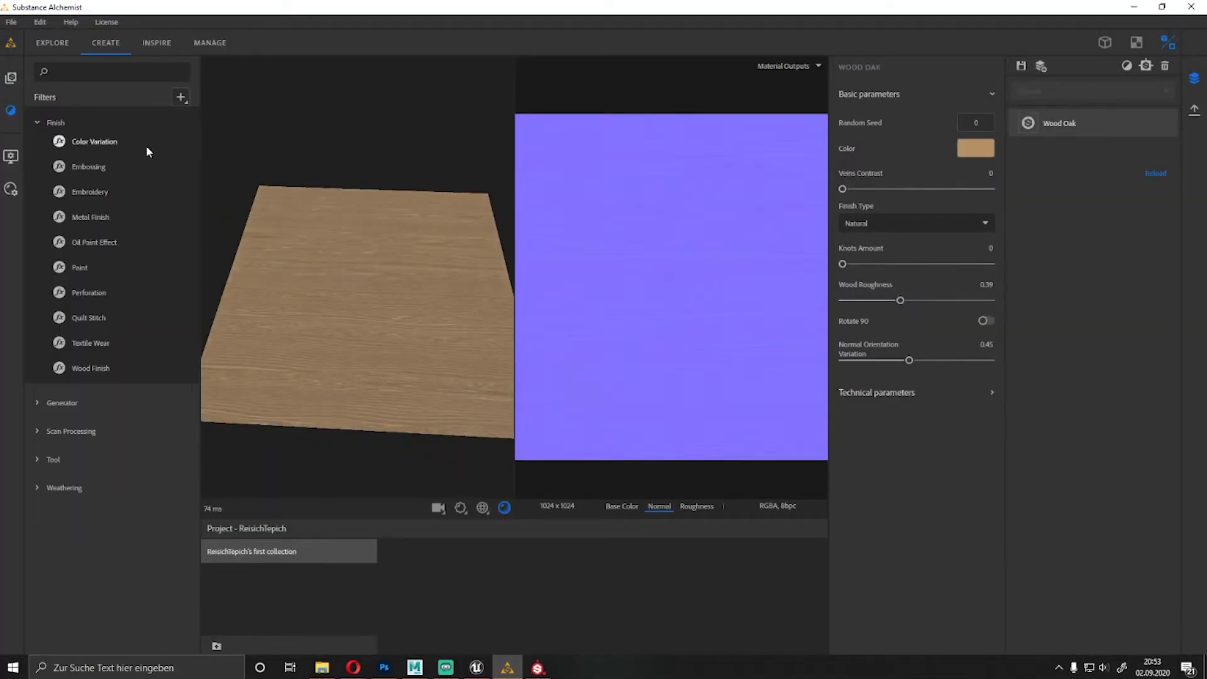
pyautogui.click(61, 402)
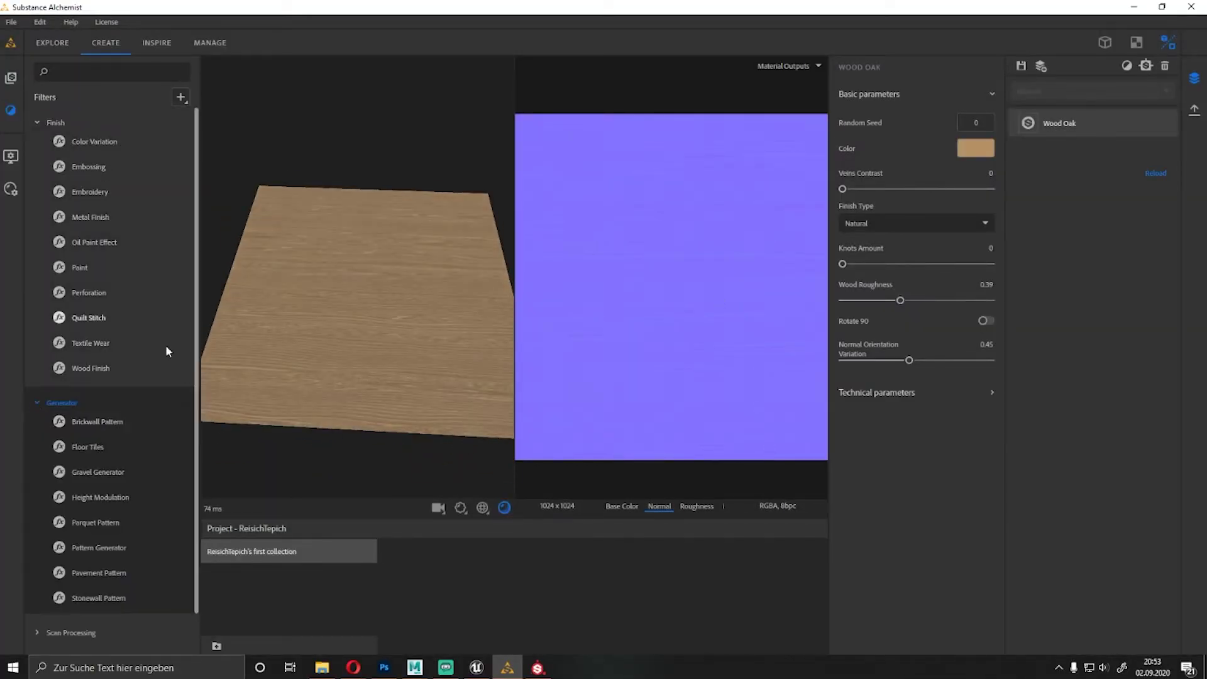
pyautogui.scroll(-1, 42, 366)
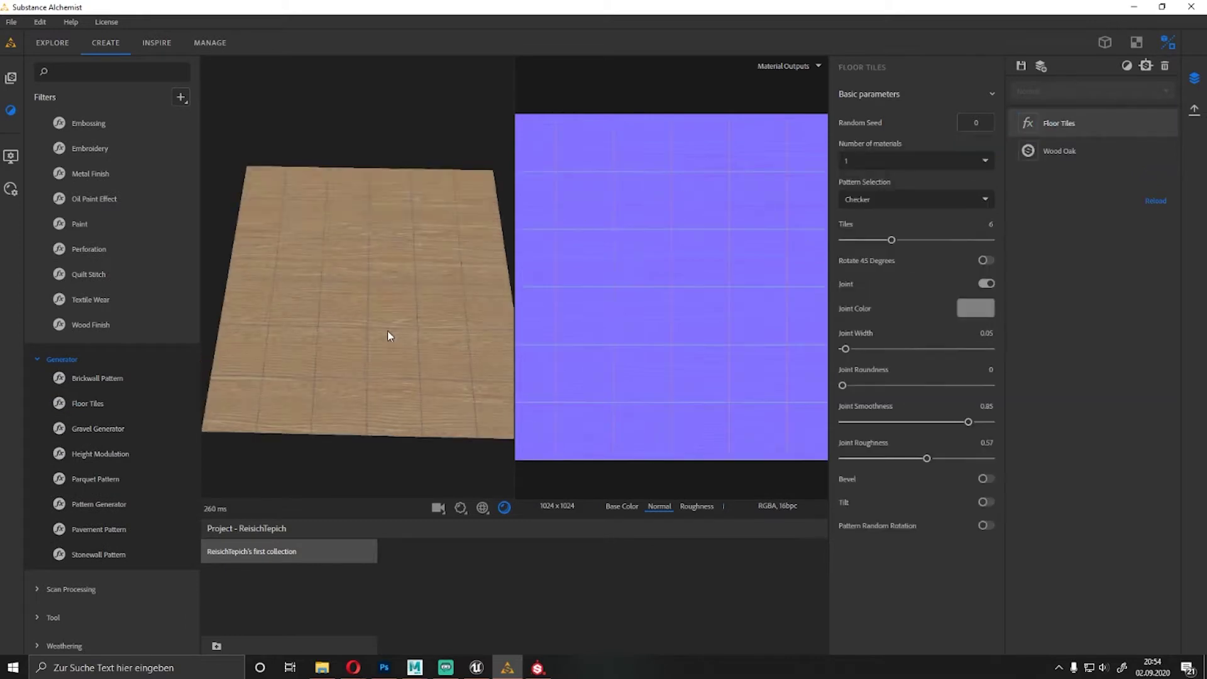
pyautogui.moveTo(865, 214); pyautogui.dragTo(113, 566)
pyautogui.moveTo(396, 303)
pyautogui.mouseDown()
pyautogui.moveTo(100, 528)
pyautogui.moveTo(325, 370)
pyautogui.mouseUp()
pyautogui.hotkey('ctrl', 'z')
pyautogui.moveTo(111, 481); pyautogui.dragTo(315, 350)
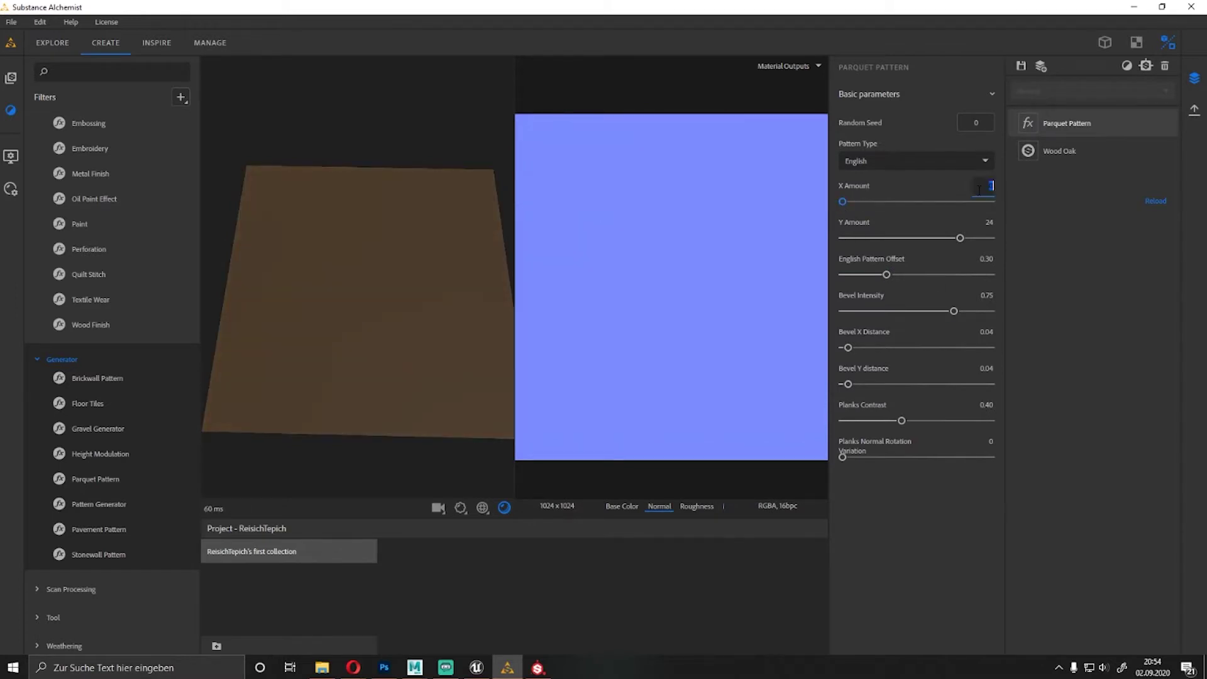
# Set English Pattern Offset to 1 and raise the planks' Y Amount.
pyautogui.moveTo(887, 275); pyautogui.dragTo(991, 274)
pyautogui.moveTo(960, 238); pyautogui.dragTo(966, 239)
pyautogui.moveTo(471, 329); pyautogui.dragTo(331, 247)
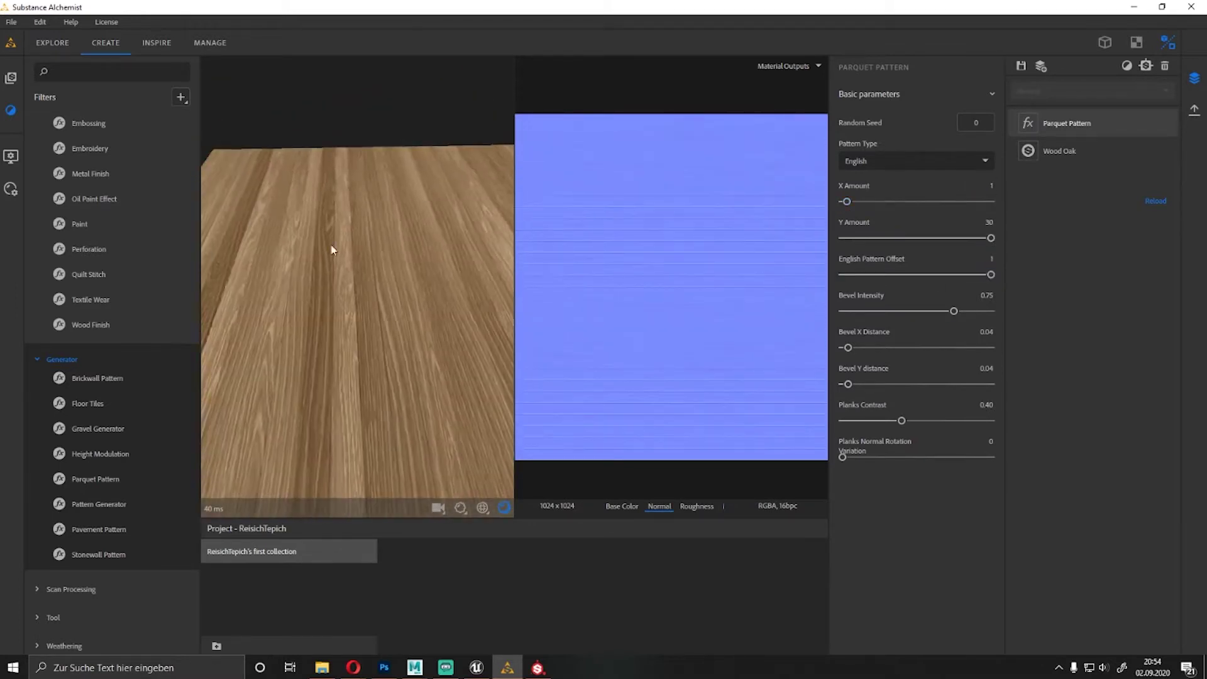
pyautogui.click(992, 238)
pyautogui.moveTo(377, 303)
pyautogui.mouseDown()
pyautogui.moveTo(396, 221)
pyautogui.moveTo(343, 200)
pyautogui.moveTo(368, 213)
pyautogui.mouseUp()
pyautogui.moveTo(318, 278)
pyautogui.mouseDown()
pyautogui.moveTo(326, 327)
pyautogui.moveTo(464, 291)
pyautogui.mouseUp()
# Adjust Wood Oak's technical parameters: luminosity, contrast and saturation.
pyautogui.click(1059, 151)
pyautogui.click(992, 393)
pyautogui.moveTo(917, 435); pyautogui.dragTo(904, 473)
pyautogui.moveTo(380, 403); pyautogui.dragTo(390, 440)
pyautogui.moveTo(917, 545); pyautogui.dragTo(914, 545)
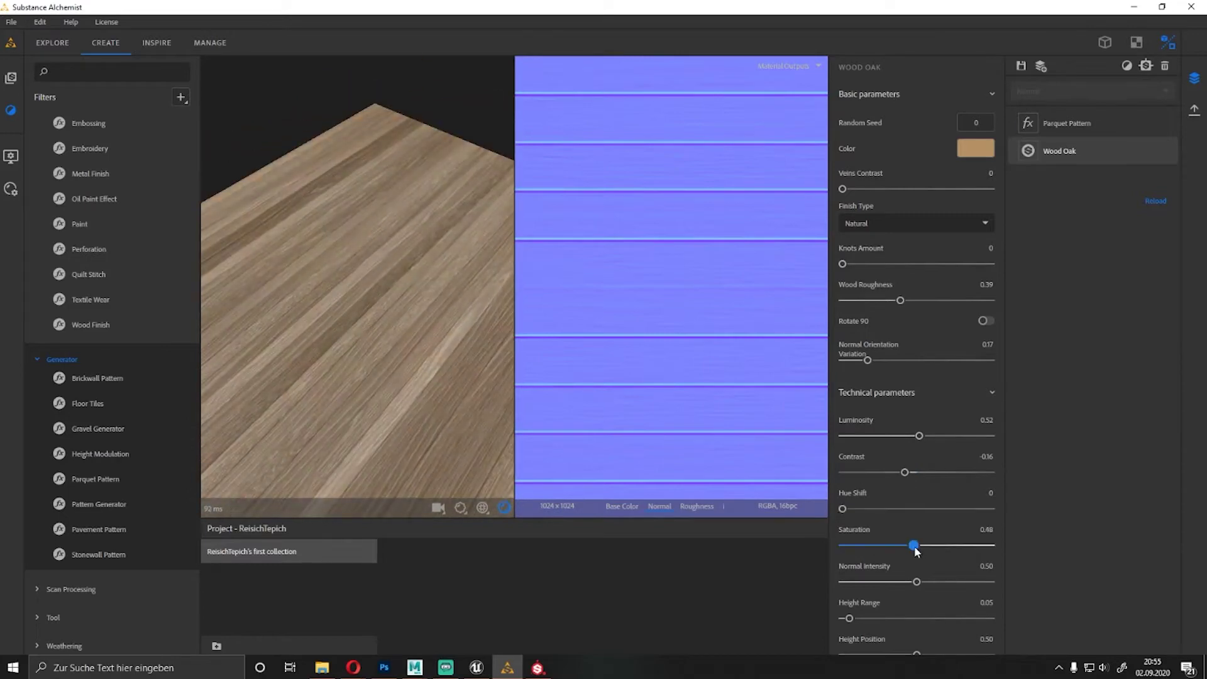
pyautogui.moveTo(886, 591)
pyautogui.mouseDown()
pyautogui.moveTo(854, 575)
pyautogui.moveTo(846, 599)
pyautogui.mouseUp()
pyautogui.scroll(-1, 854, 576)
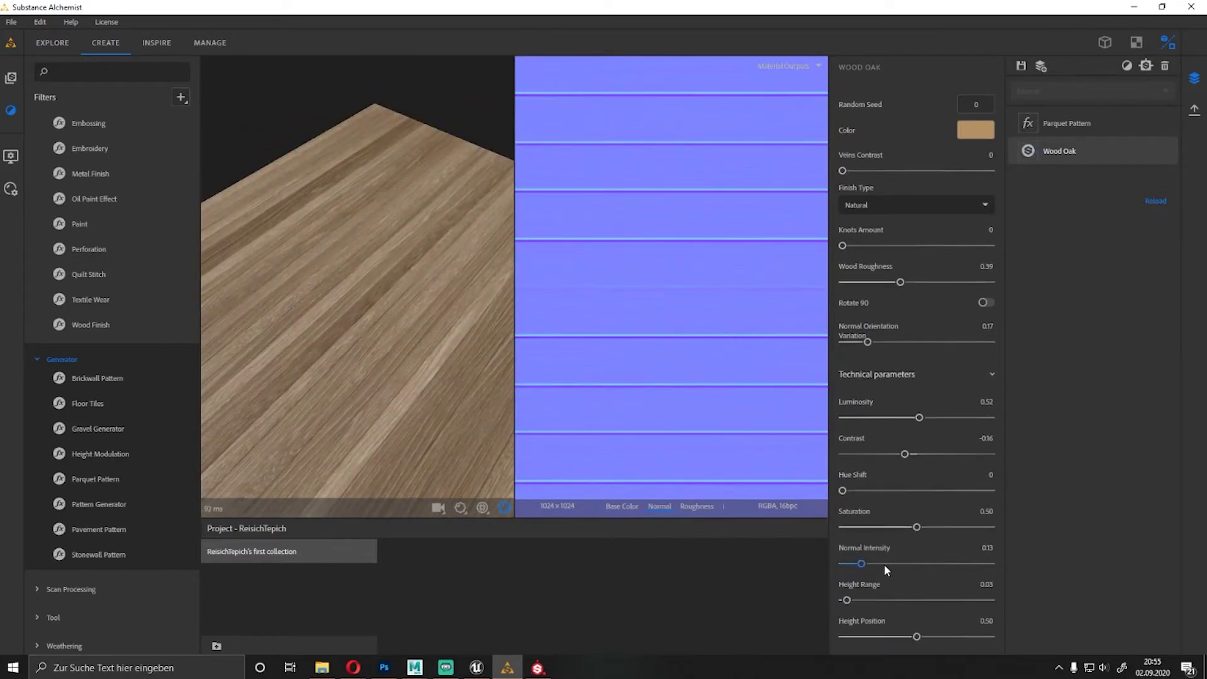
pyautogui.moveTo(916, 637); pyautogui.dragTo(1145, 643)
pyautogui.moveTo(330, 366); pyautogui.dragTo(468, 376)
# Give the parquet Y Amount 45, bevel 0.47, no X bevel, contrast 0.58, rotation variation 0.81.
pyautogui.click(1067, 123)
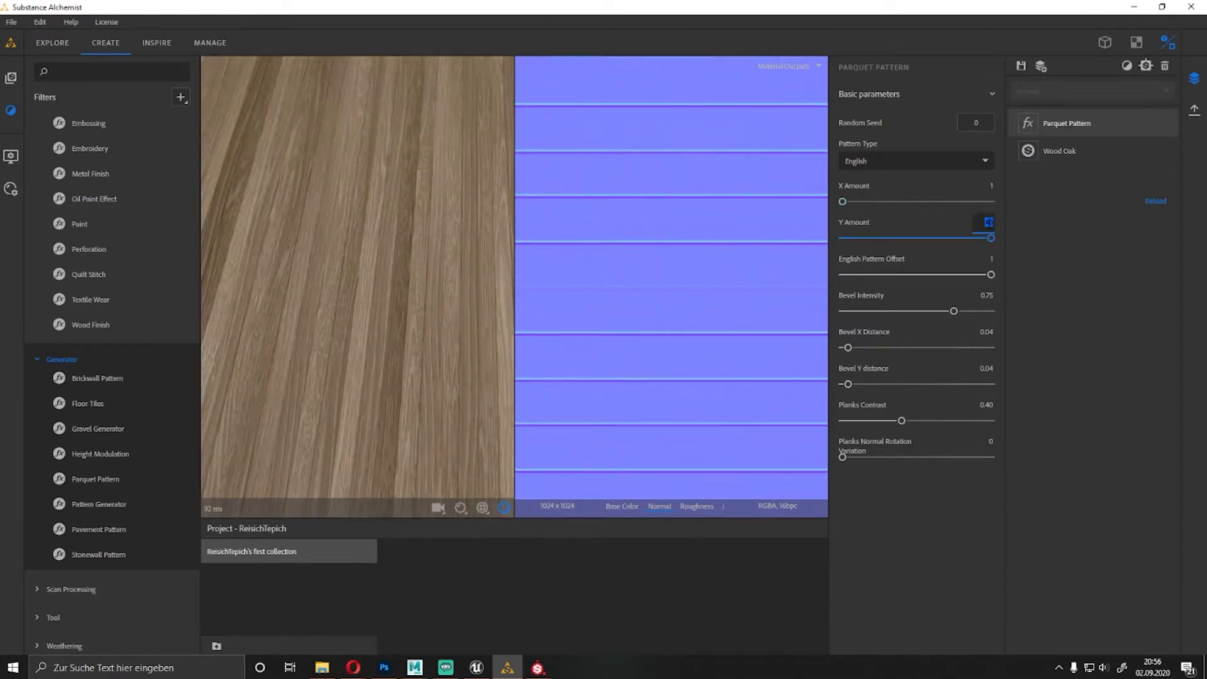
pyautogui.press('Return')
pyautogui.moveTo(953, 311)
pyautogui.mouseDown()
pyautogui.moveTo(838, 350)
pyautogui.moveTo(853, 384)
pyautogui.mouseUp()
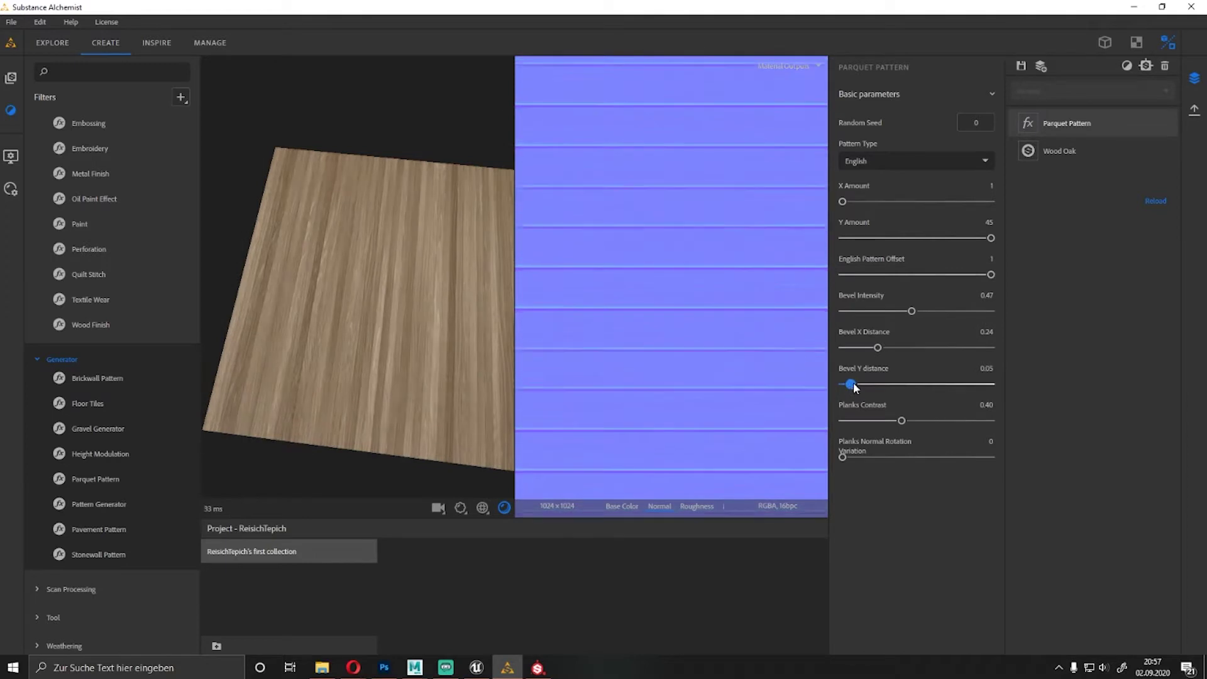
pyautogui.moveTo(901, 420)
pyautogui.mouseDown()
pyautogui.moveTo(876, 421)
pyautogui.moveTo(928, 421)
pyautogui.mouseUp()
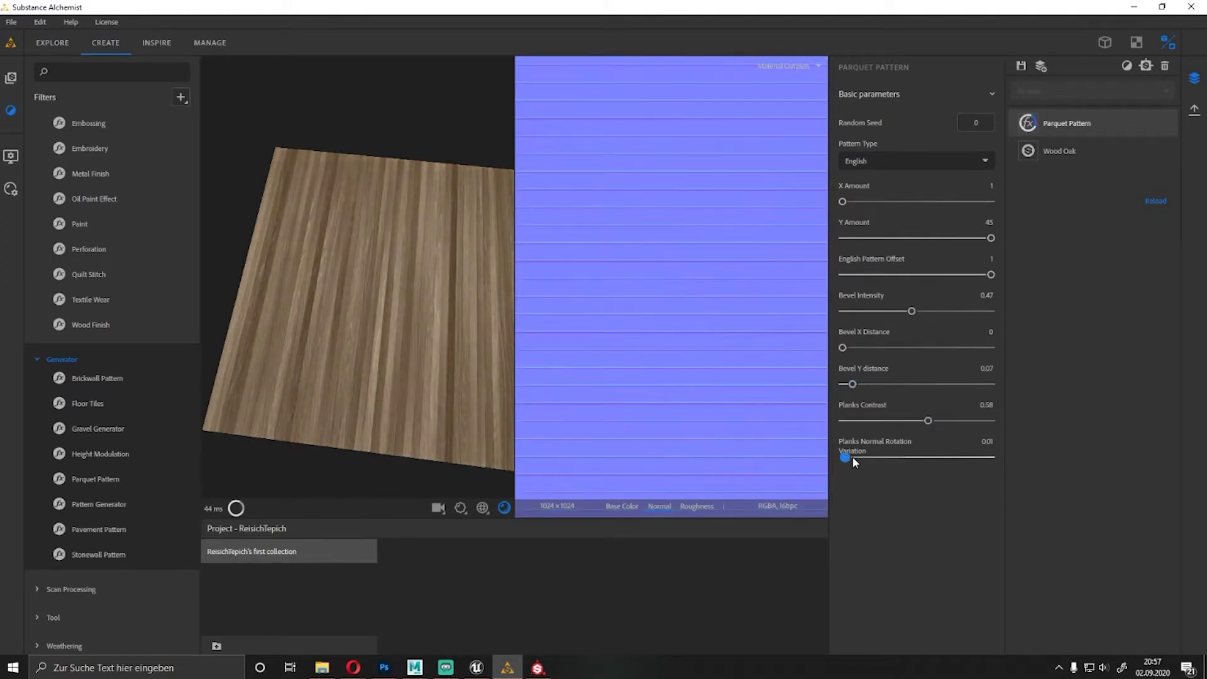
pyautogui.moveTo(842, 457); pyautogui.dragTo(963, 457)
pyautogui.moveTo(853, 385)
pyautogui.mouseDown()
pyautogui.moveTo(967, 385)
pyautogui.moveTo(866, 384)
pyautogui.mouseUp()
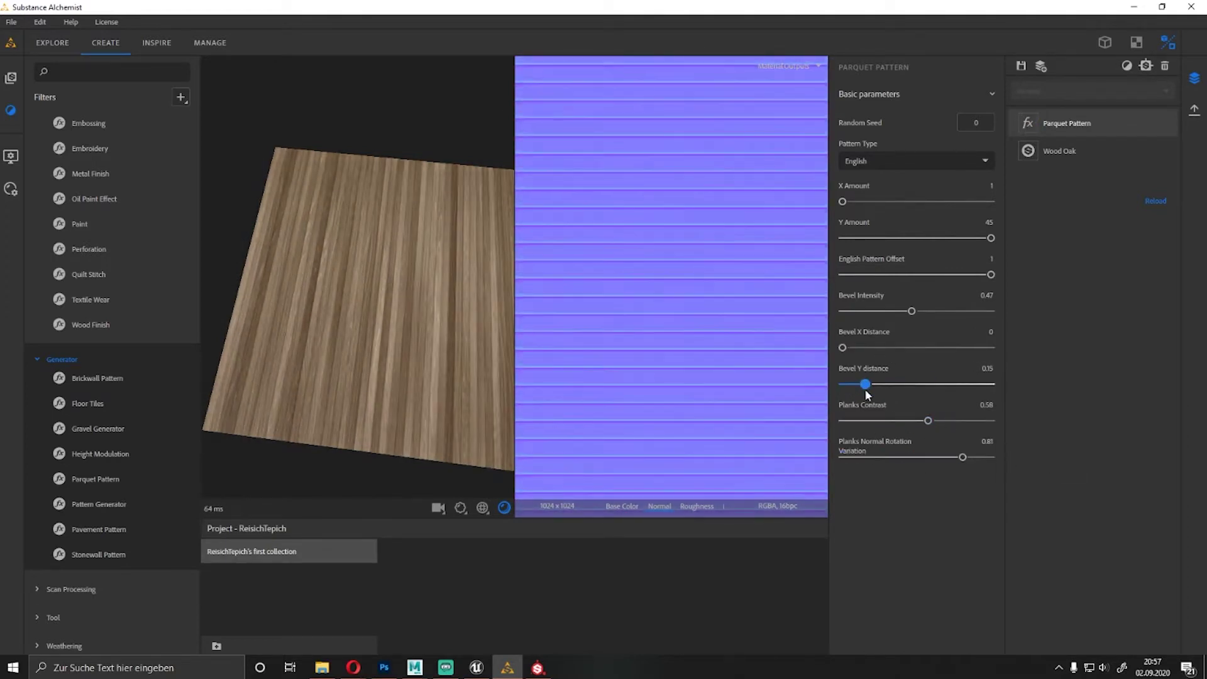
pyautogui.moveTo(422, 340)
pyautogui.mouseDown()
pyautogui.moveTo(425, 232)
pyautogui.moveTo(444, 304)
pyautogui.mouseUp()
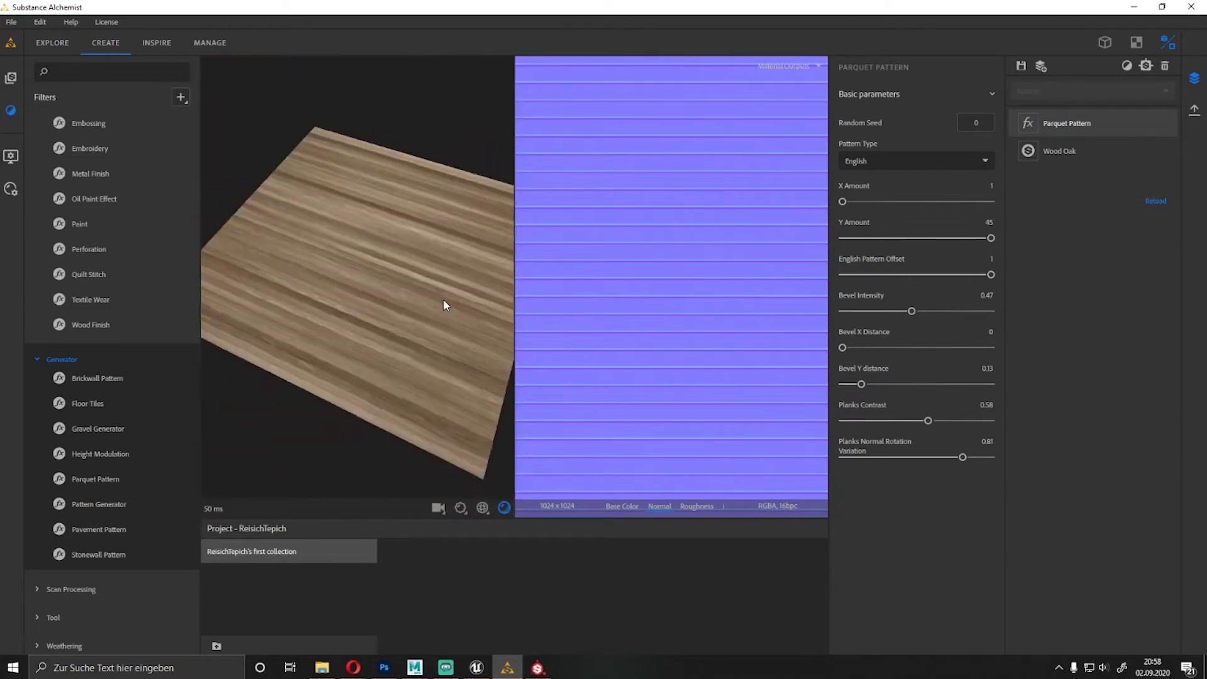
# Export the material as a Substance file (.sbs) with the Unreal Engine 4 preset.
pyautogui.click(1194, 110)
pyautogui.click(1092, 79)
pyautogui.click(506, 350)
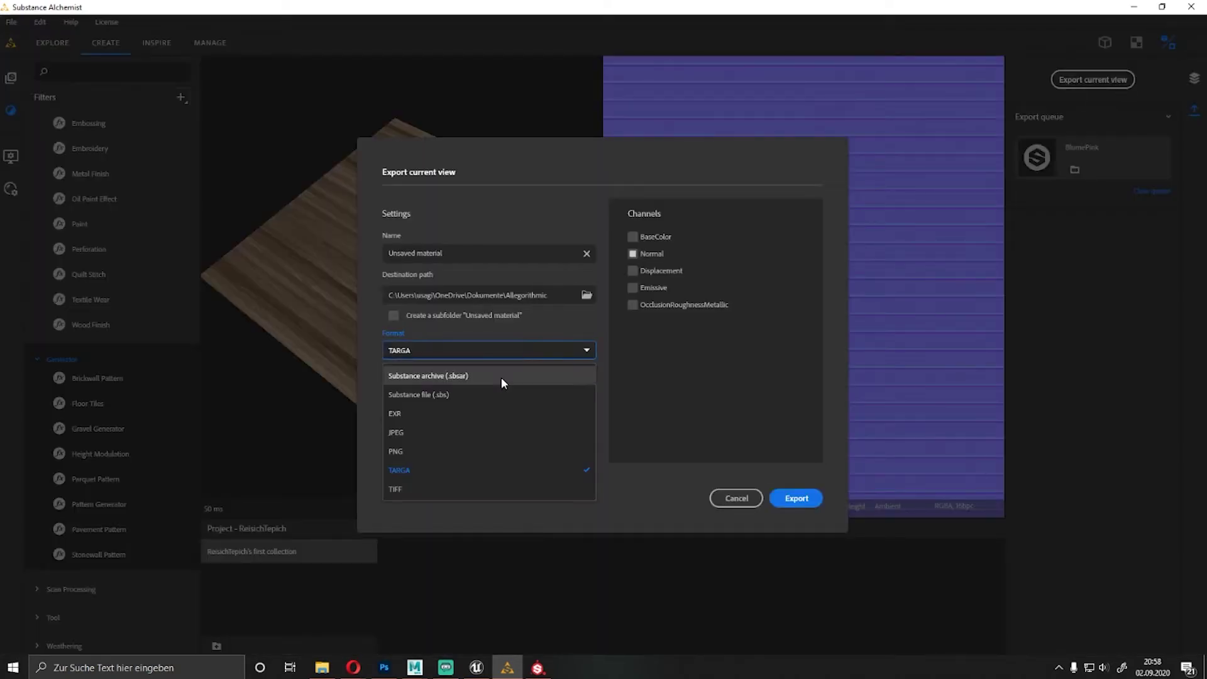
pyautogui.click(498, 395)
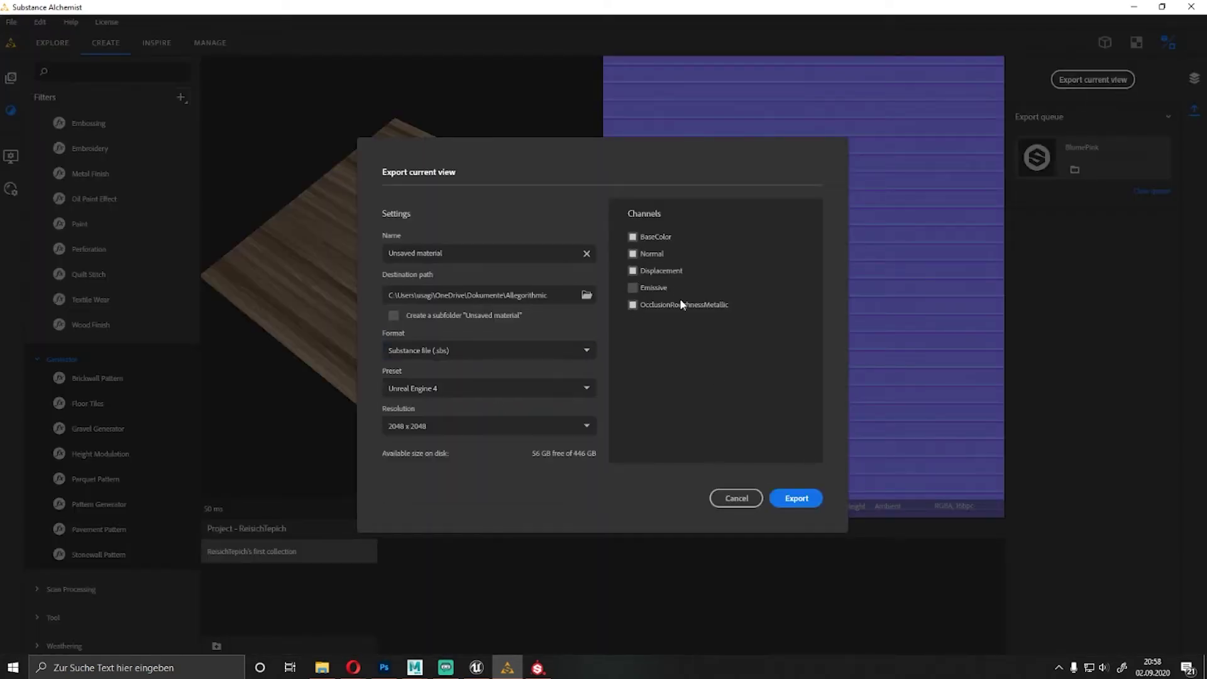
pyautogui.press('Return')
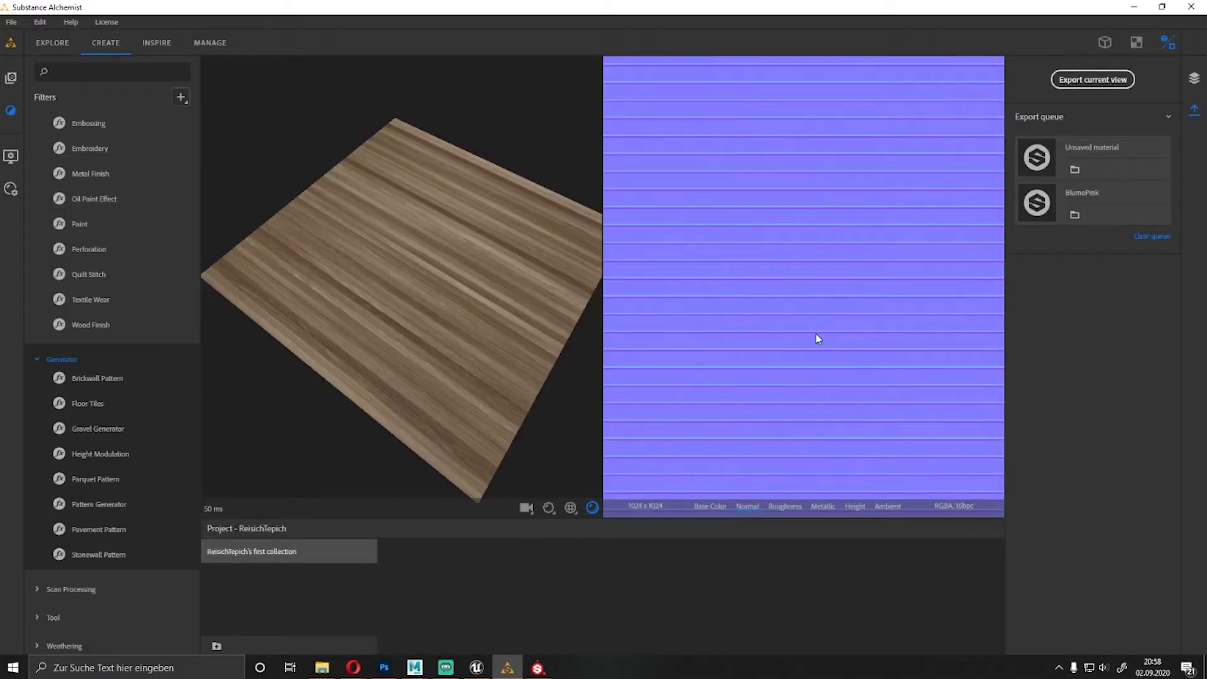
# Open the Allegorithmic folder and bring Unsaved material.sbs into Substance Designer.
pyautogui.click(1075, 170)
pyautogui.click(539, 599)
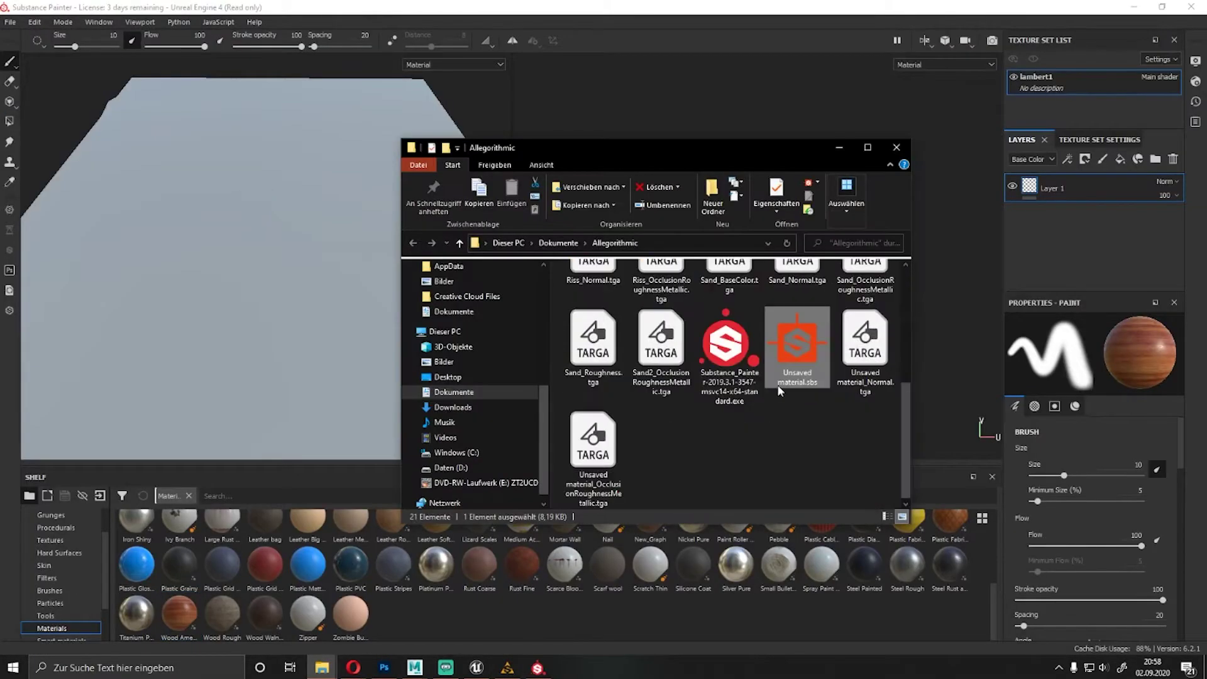
pyautogui.moveTo(747, 364); pyautogui.dragTo(752, 627)
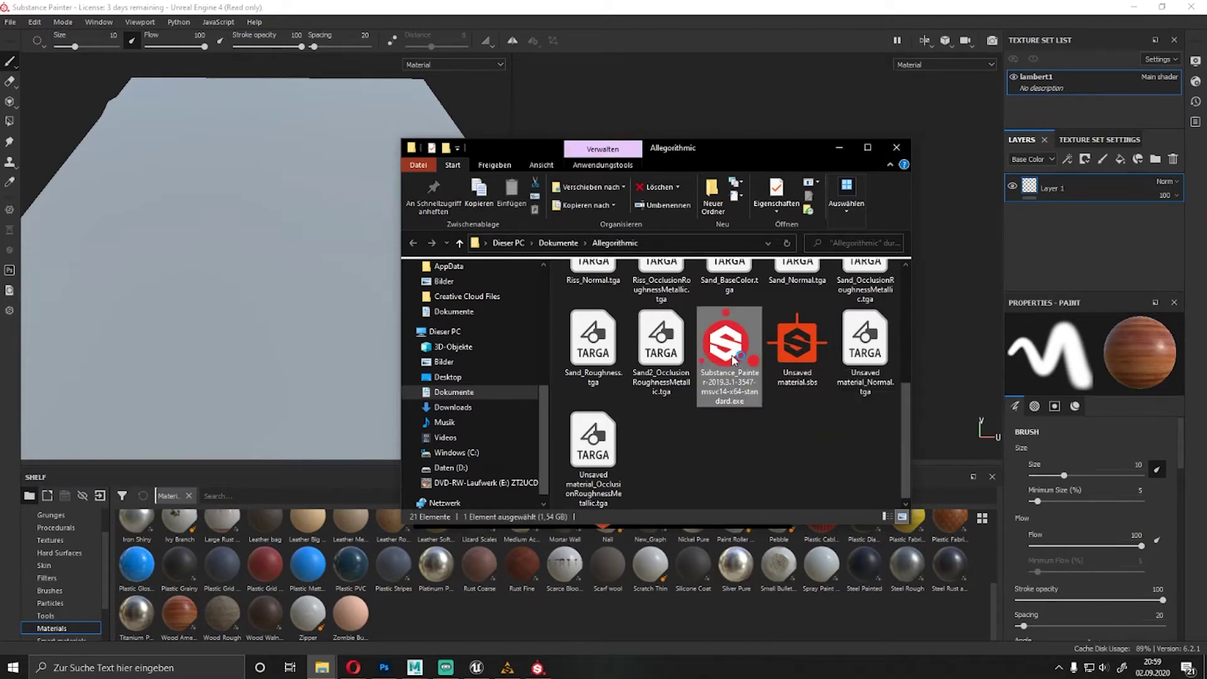
# Move the file window aside and cancel the accidentally started Painter setup.
pyautogui.scroll(3, 695, 342)
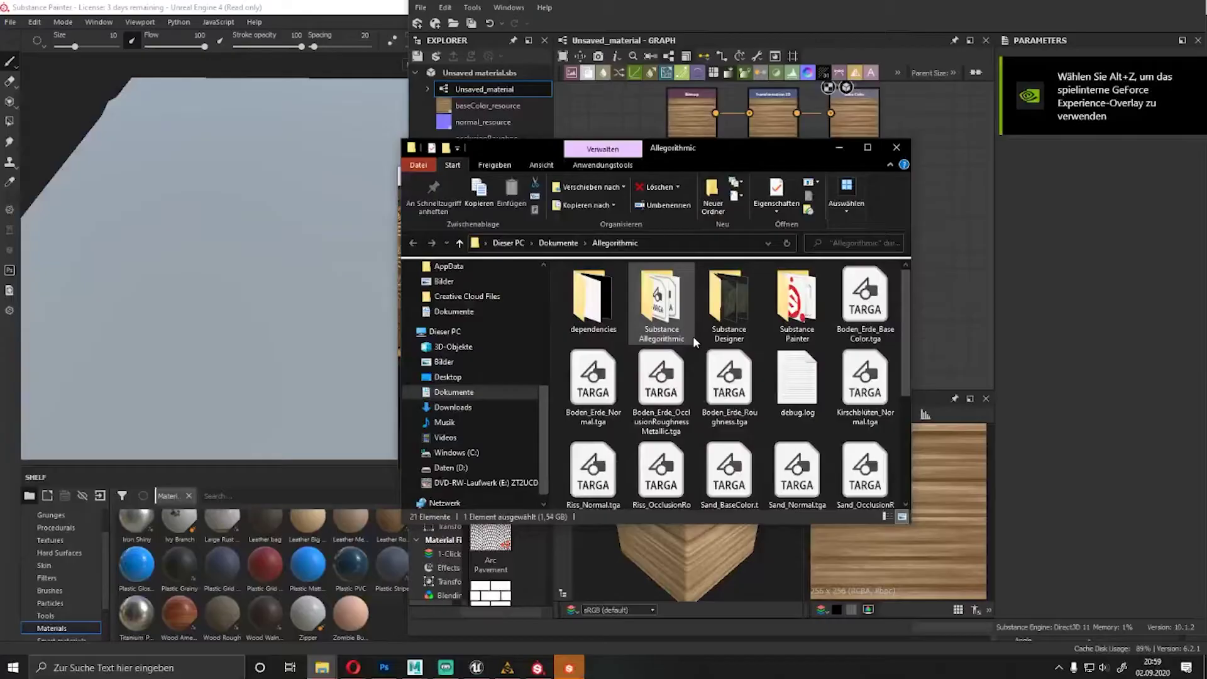
pyautogui.moveTo(693, 148); pyautogui.dragTo(355, 154)
pyautogui.press('Escape')
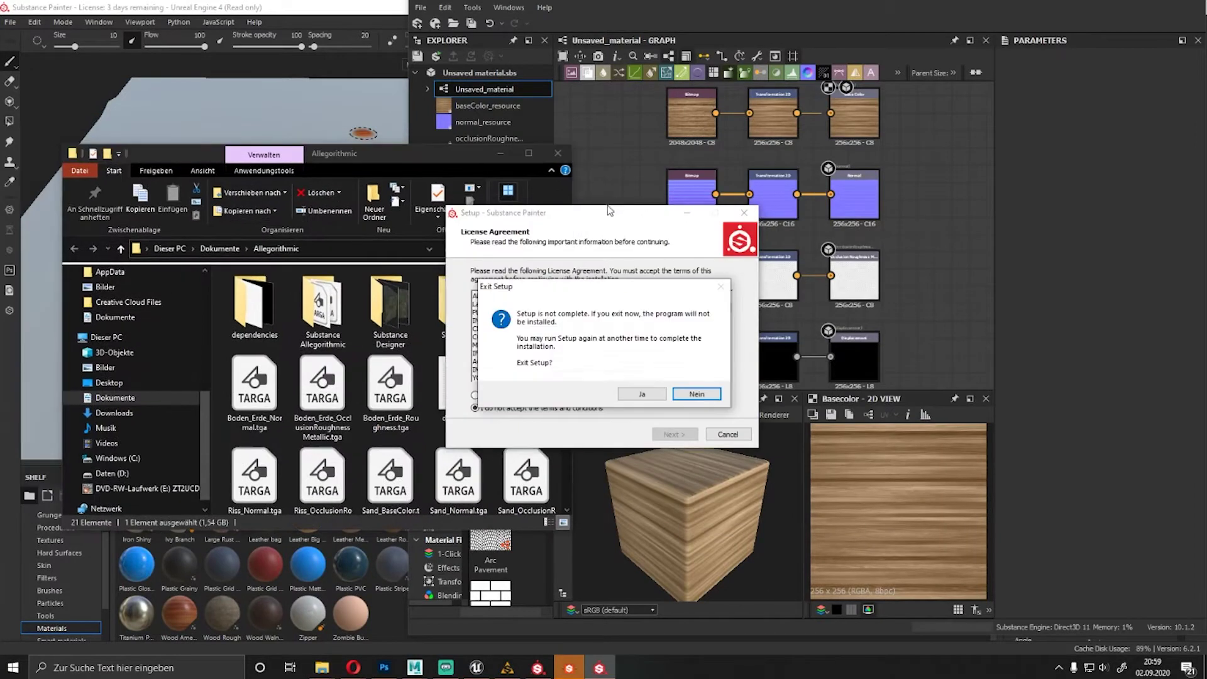
pyautogui.press('j')
# Publish the Unsaved_material package as the Substance archive TatamiFake.sbsar.
pyautogui.rightClick(461, 92)
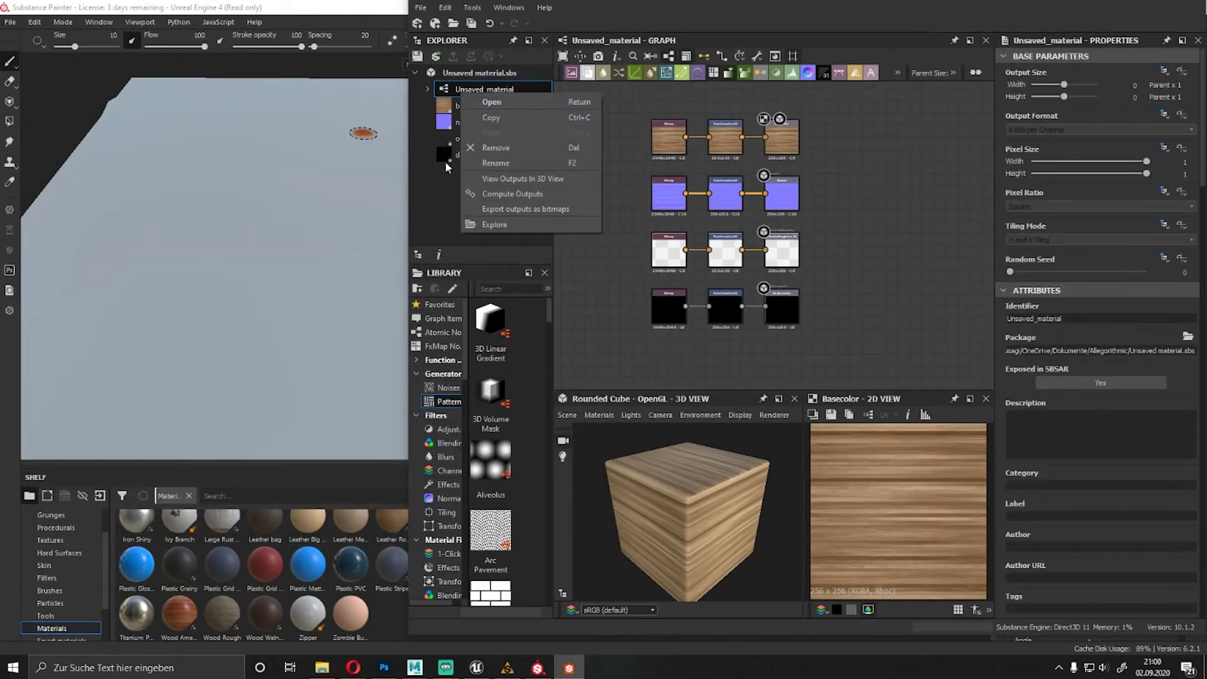
pyautogui.click(450, 60)
pyautogui.press('Return')
pyautogui.click(452, 72)
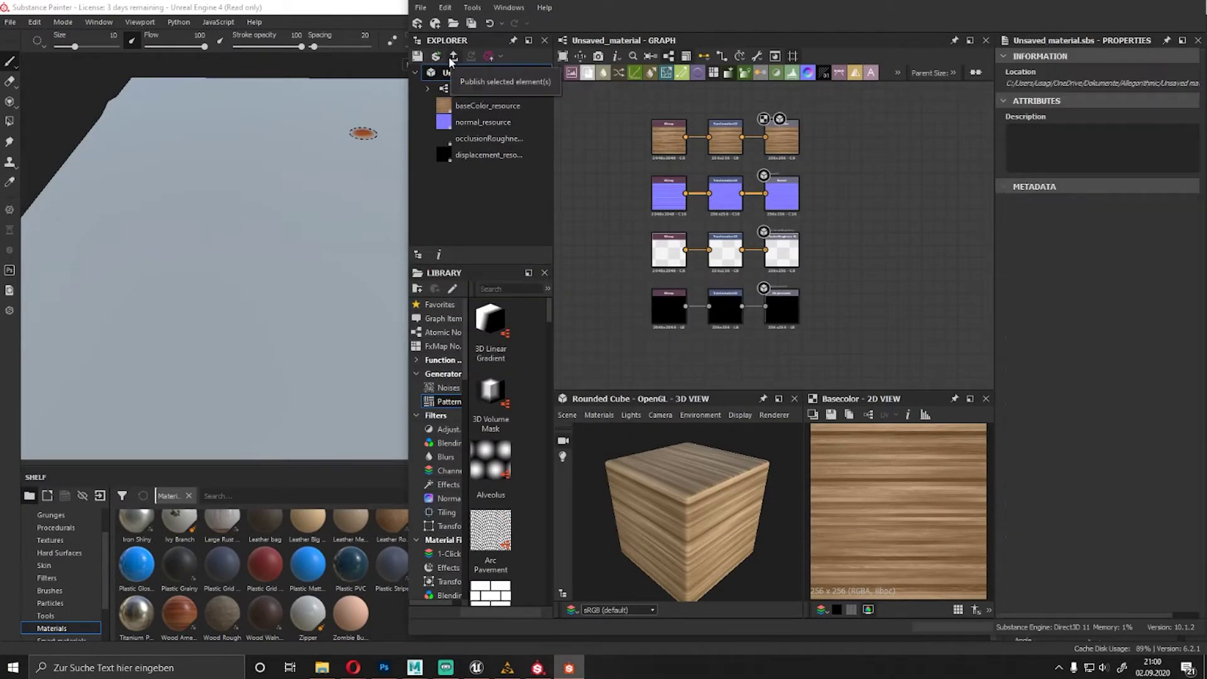
pyautogui.click(453, 58)
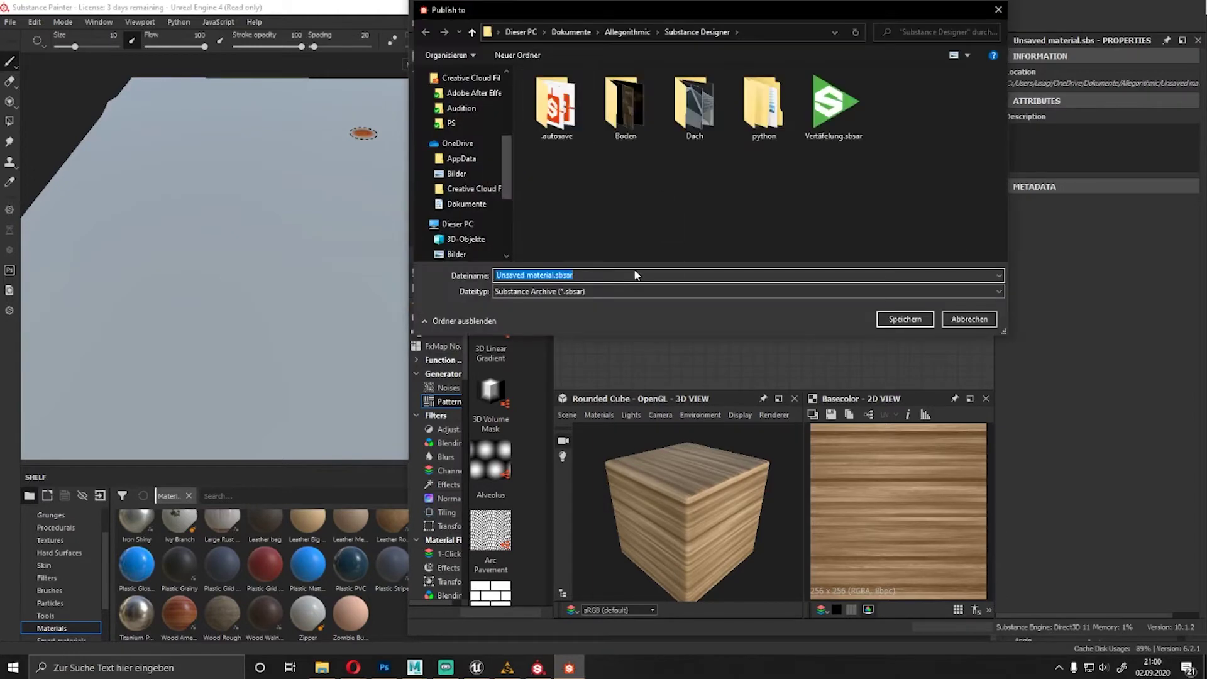
pyautogui.write('ke')
pyautogui.press('Return')
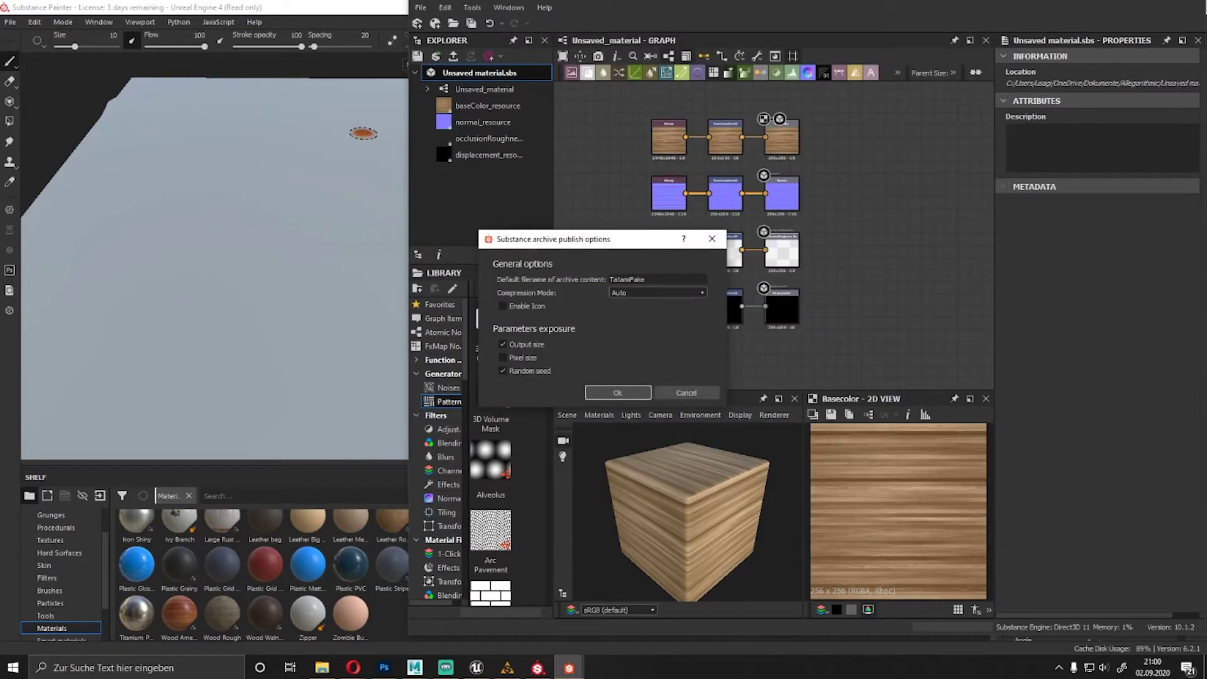
pyautogui.click(633, 395)
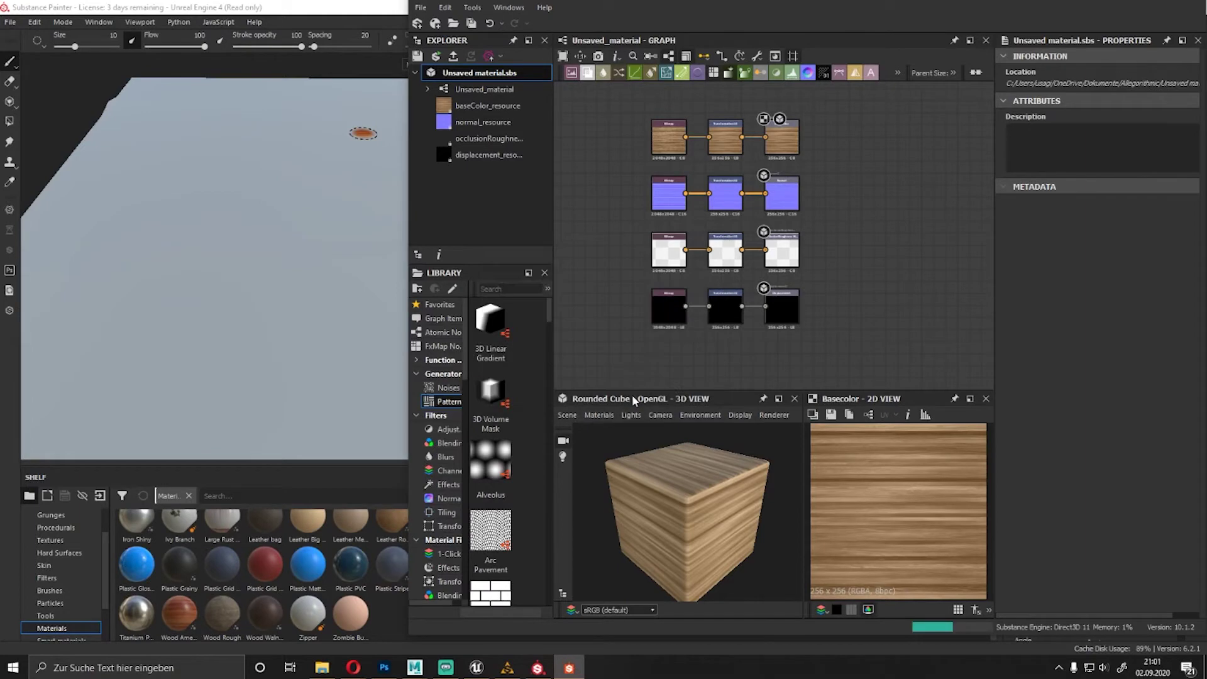
# Browse to Documents > Allegorithmic > Substance Designer and select TatamiFake.sbsar.
pyautogui.click(326, 669)
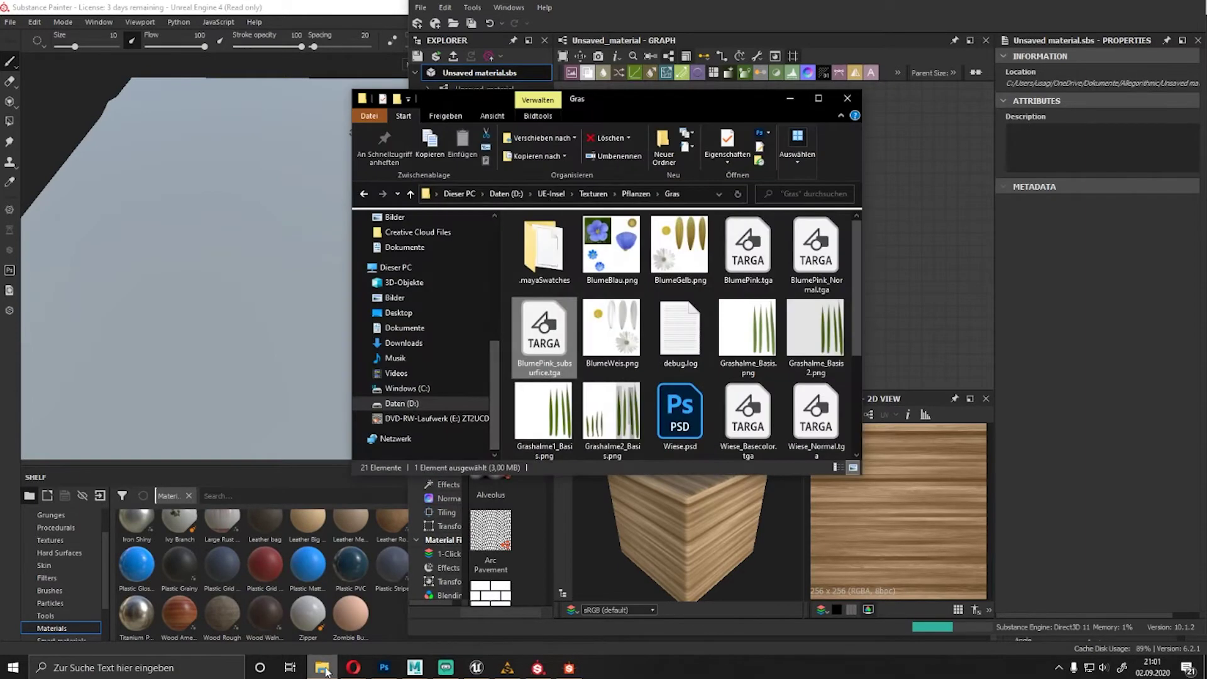
pyautogui.click(321, 603)
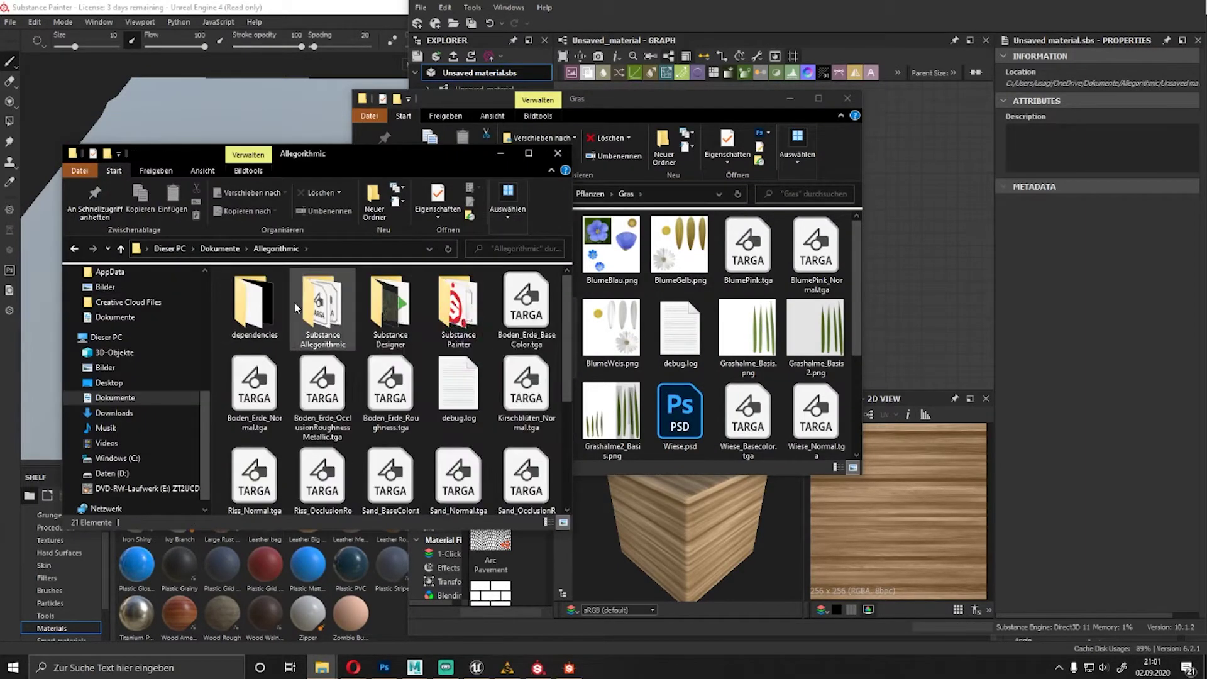
pyautogui.scroll(-3, 294, 307)
pyautogui.scroll(5, 396, 349)
pyautogui.doubleClick(379, 319)
pyautogui.click(451, 314)
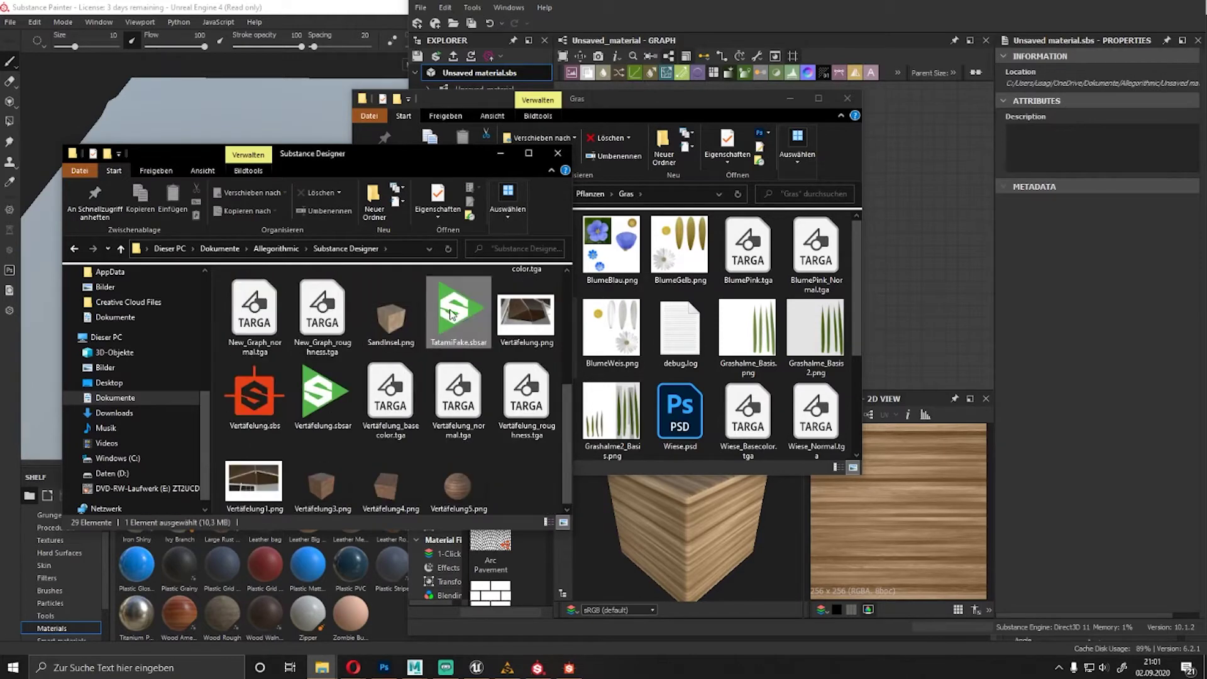
pyautogui.moveTo(356, 580); pyautogui.dragTo(356, 580)
pyautogui.click(751, 202)
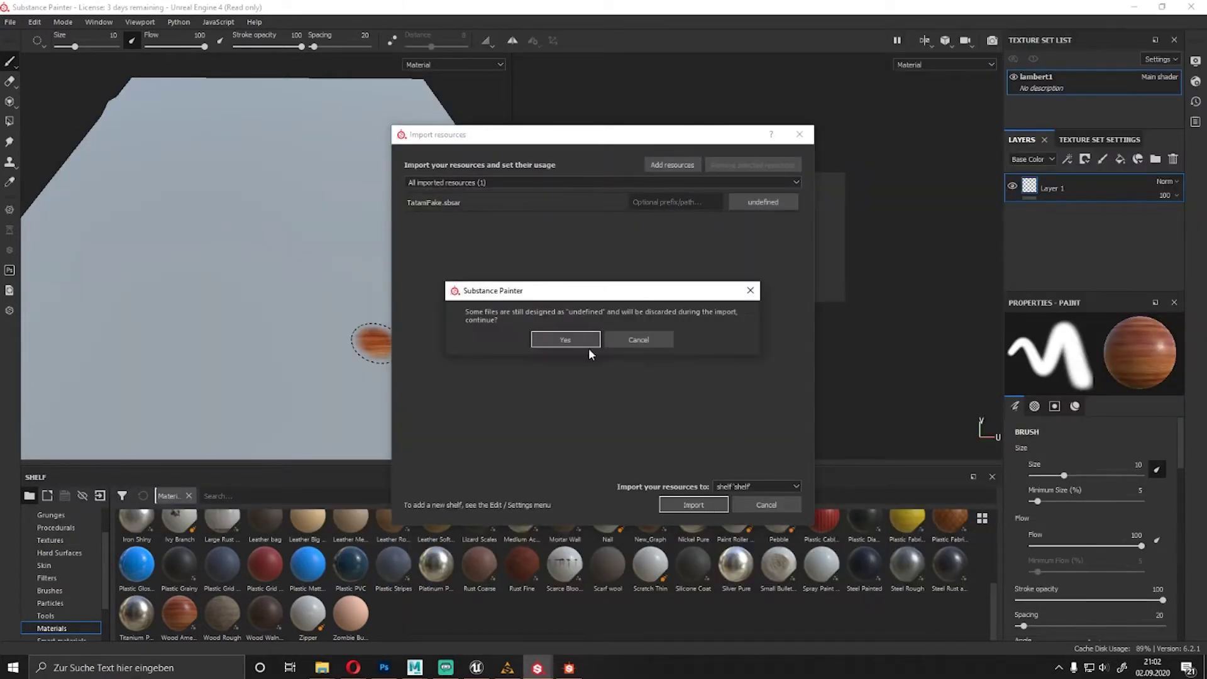
# Dismiss the import warning and filter the shelf to show only materials.
pyautogui.click(565, 339)
pyautogui.write('fa')
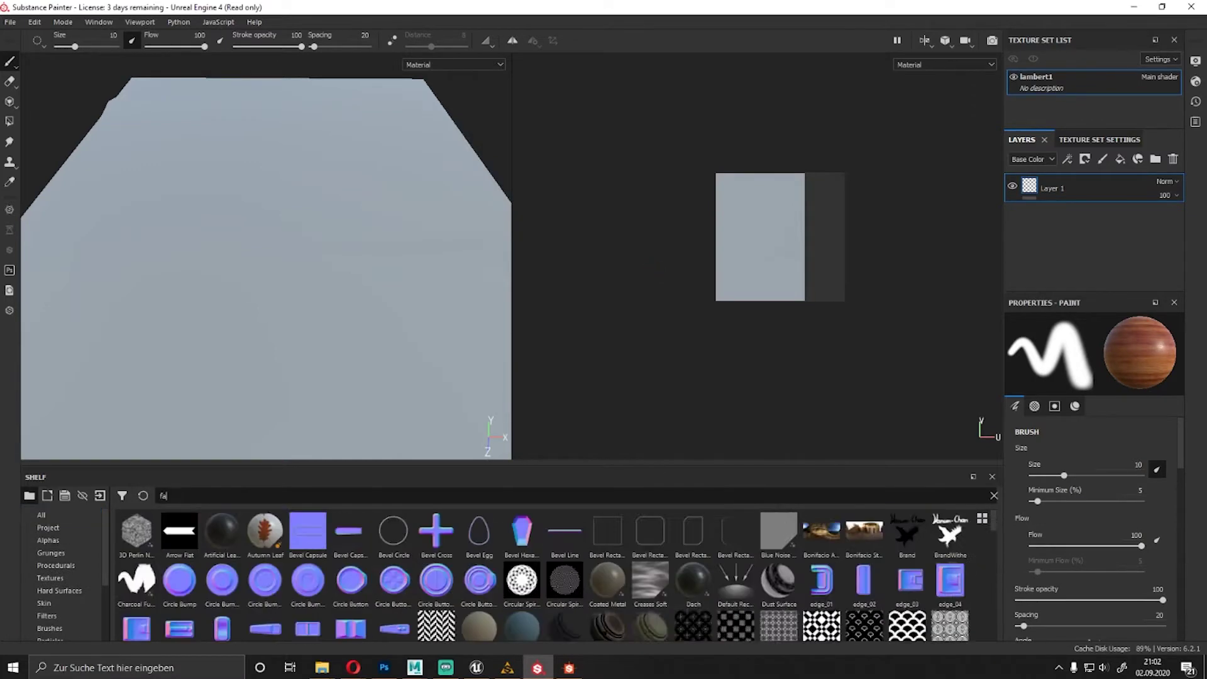
pyautogui.click(51, 575)
pyautogui.scroll(-5, 288, 591)
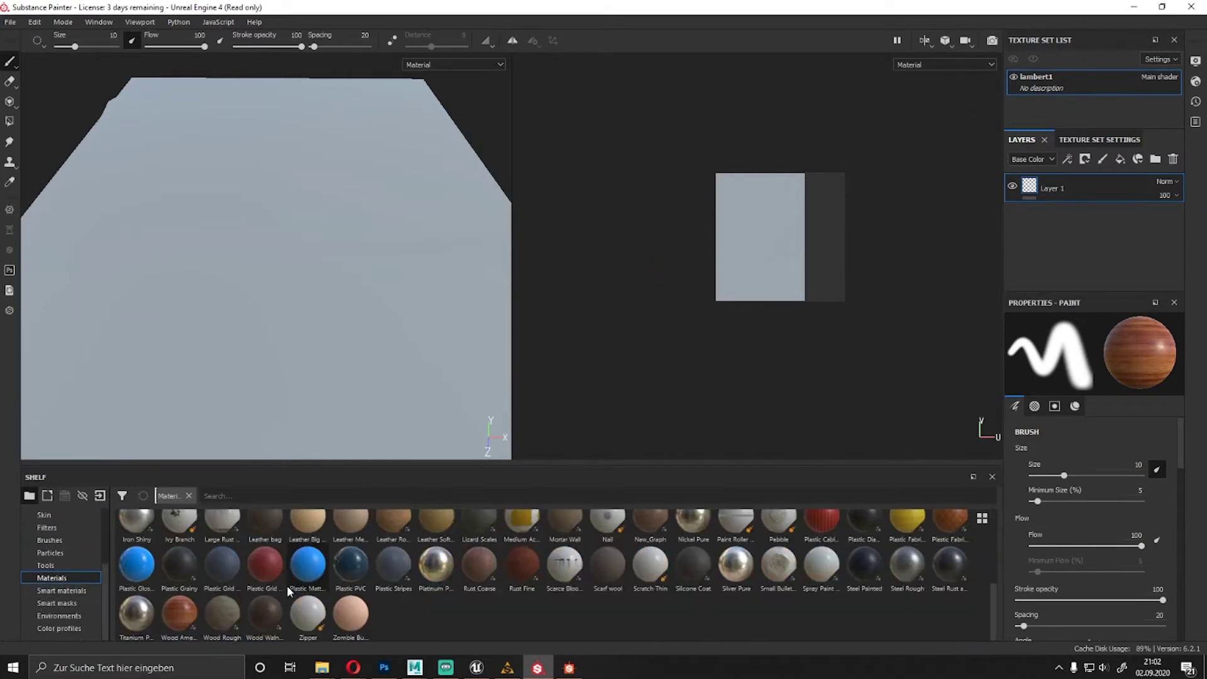
pyautogui.scroll(5, 448, 636)
# Import TatamiFake.sbsar into the project, apply the wood material to the plane, and select empty Layer 1.
pyautogui.hotkey('alt', 'Tab')
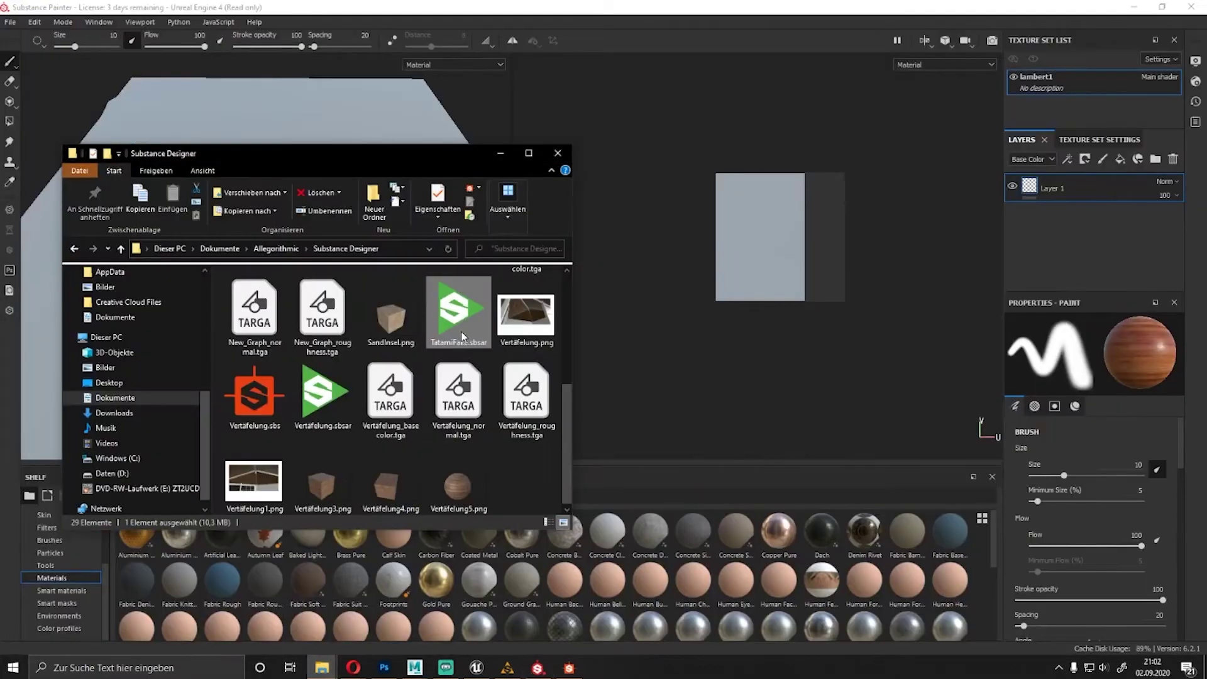
pyautogui.moveTo(465, 337); pyautogui.dragTo(732, 553)
pyautogui.click(735, 500)
pyautogui.click(692, 504)
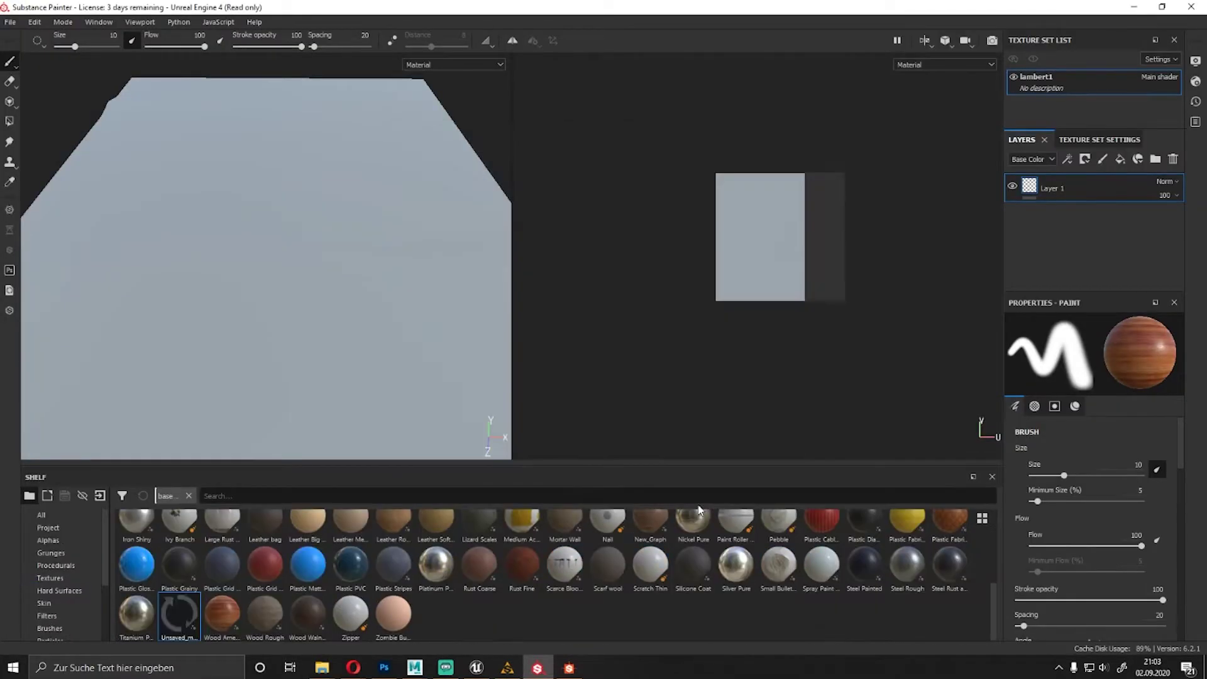
pyautogui.moveTo(214, 441); pyautogui.dragTo(269, 318)
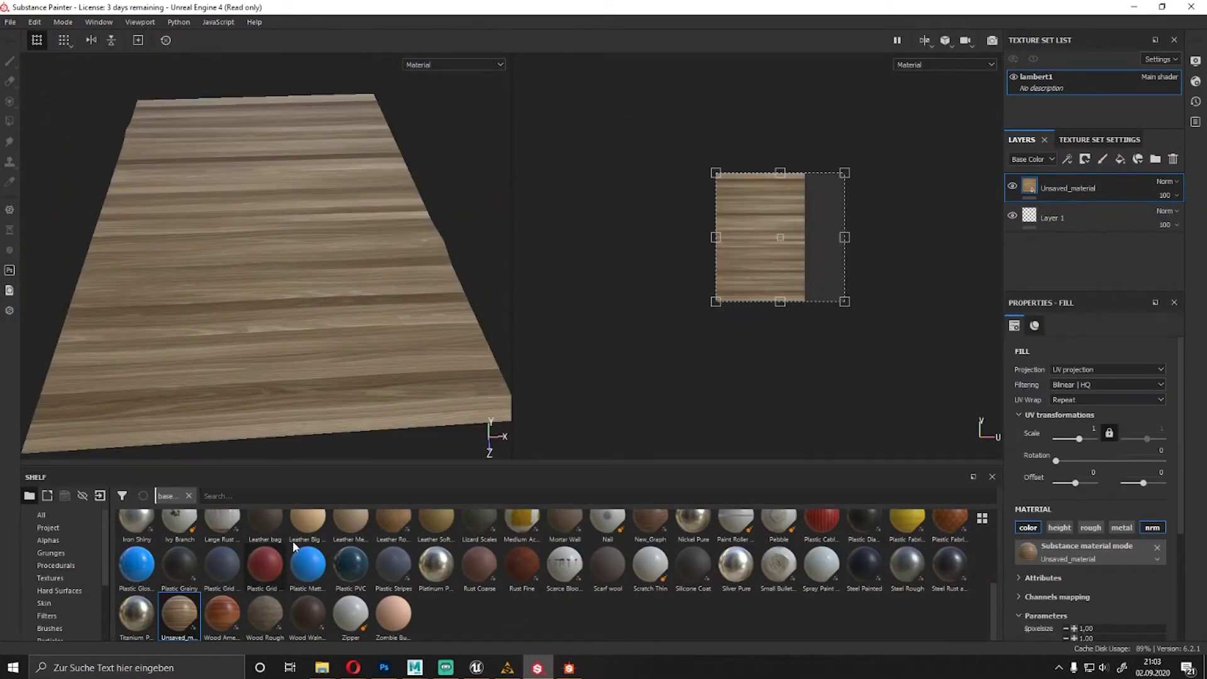
pyautogui.click(1069, 217)
# Delete the empty Layer 1 and apply the Fabric Rough material to the plane.
pyautogui.click(1173, 158)
pyautogui.scroll(5, 265, 596)
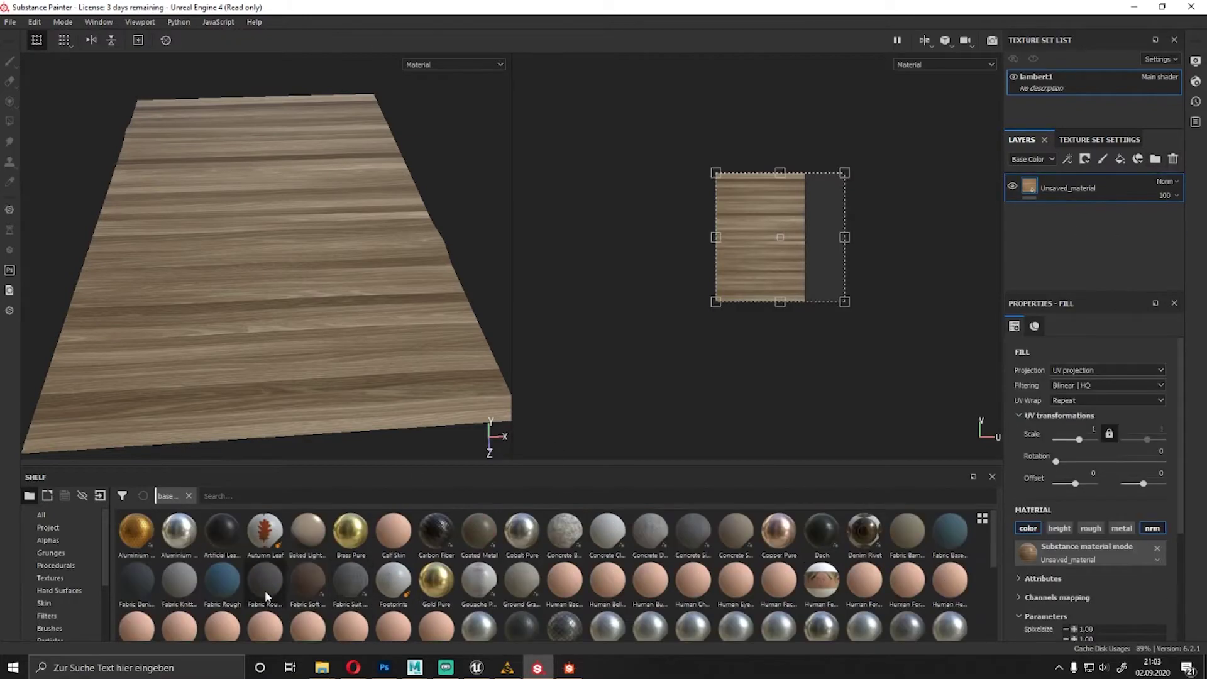
pyautogui.moveTo(222, 581); pyautogui.dragTo(239, 289)
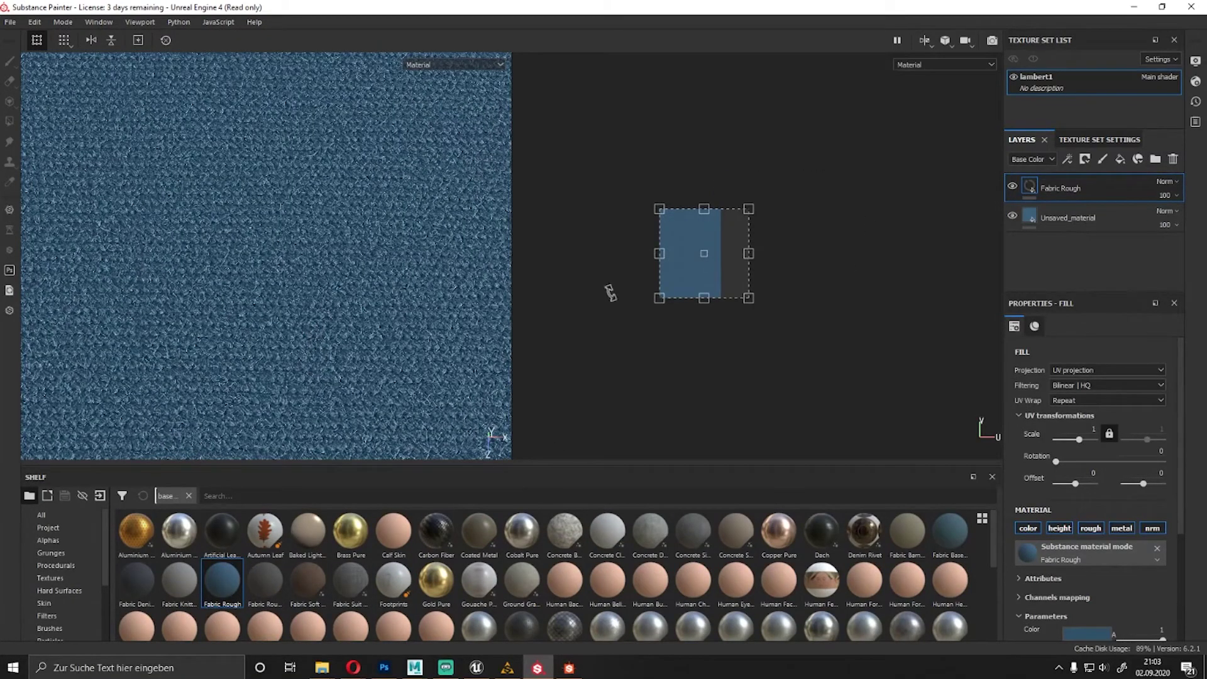
pyautogui.press('f')
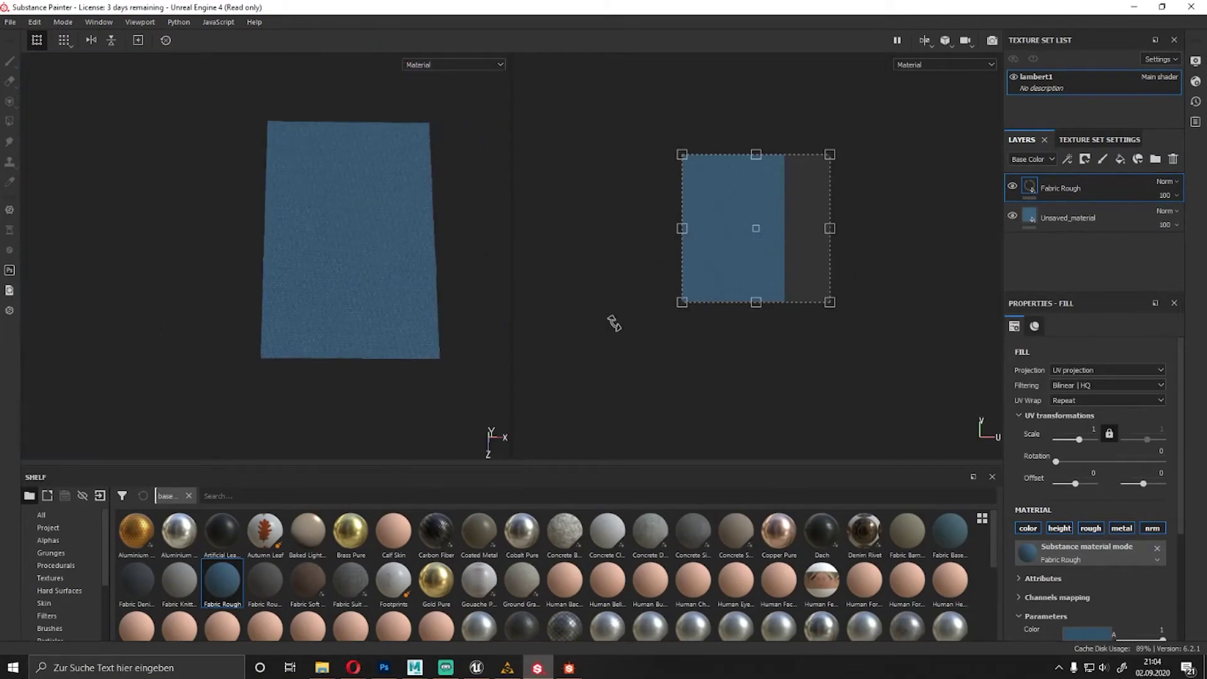
# Add a black mask to Fabric Rough and paint fabric along the top and right edges.
pyautogui.rightClick(1084, 190)
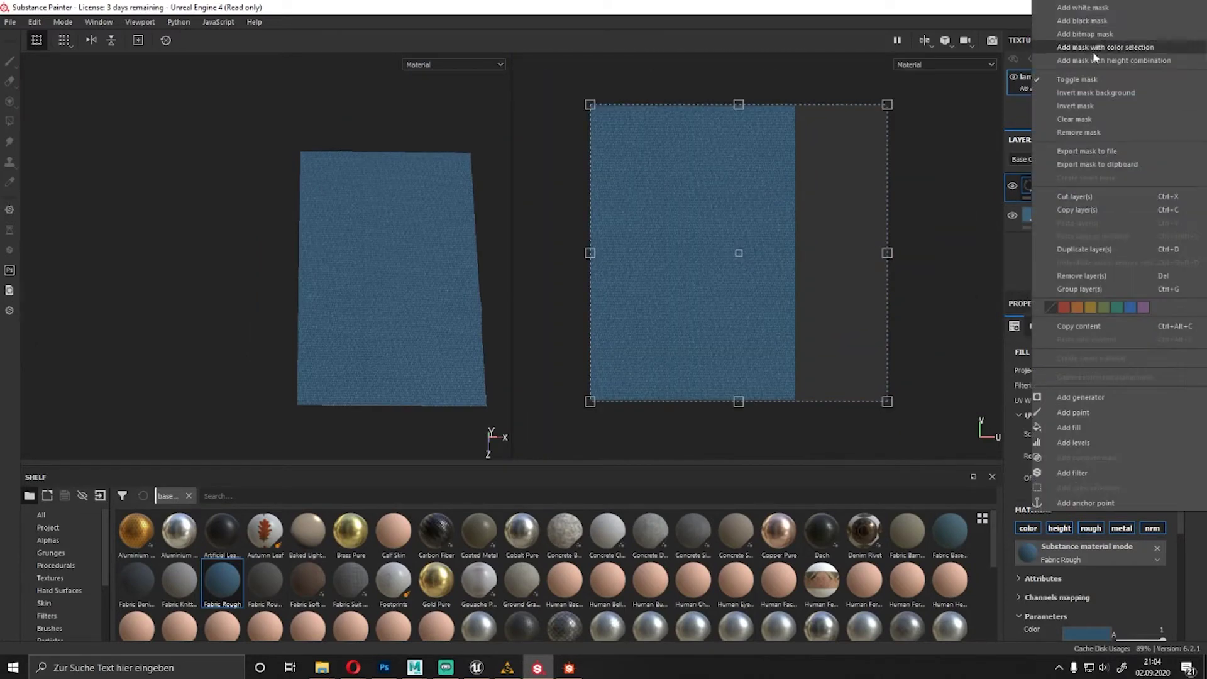
pyautogui.click(1082, 21)
pyautogui.press('1')
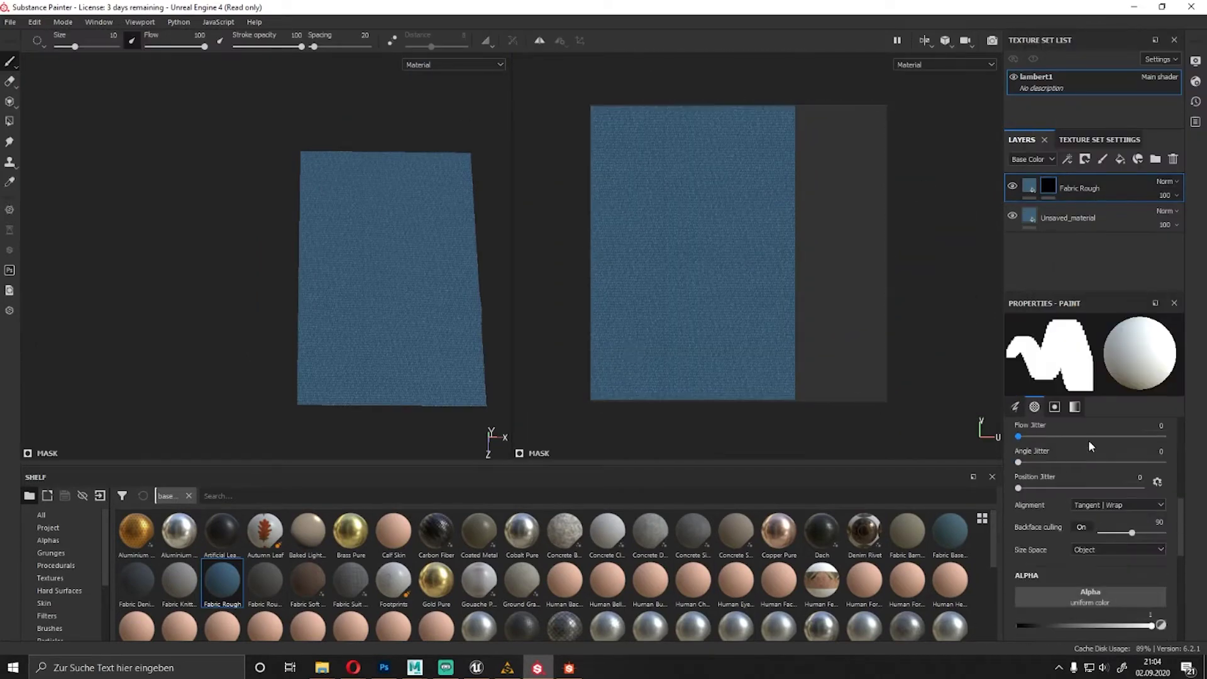
pyautogui.click(1069, 218)
pyautogui.scroll(-5, 308, 579)
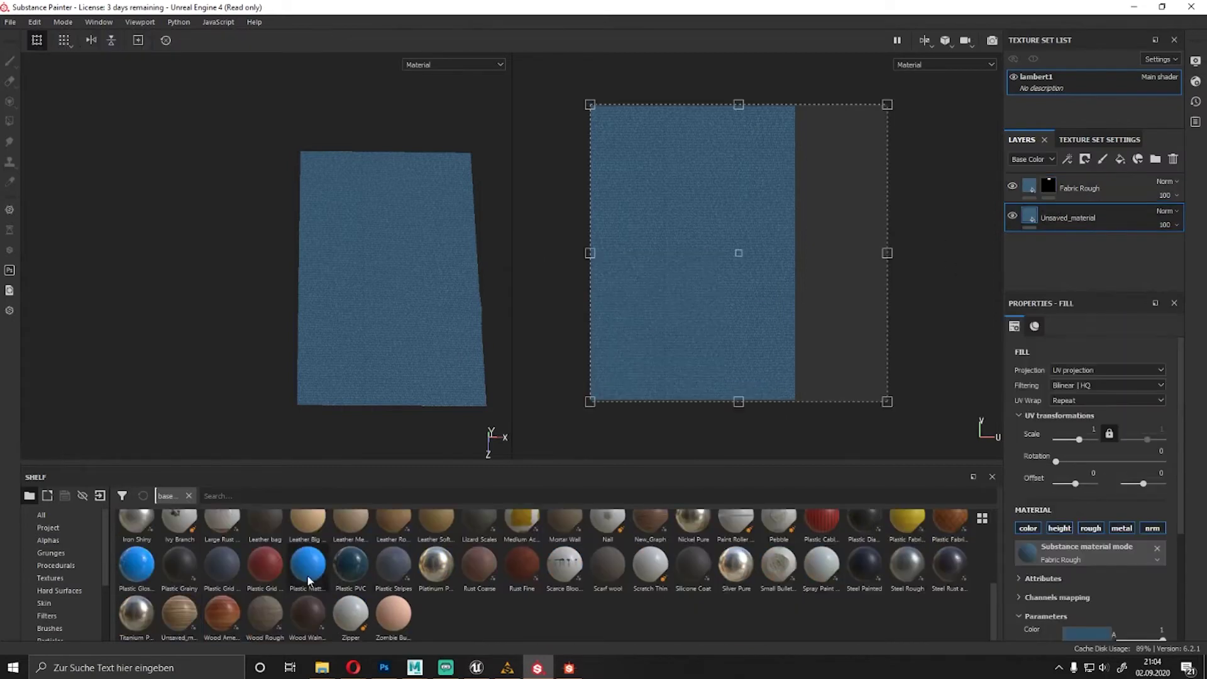
pyautogui.moveTo(801, 145)
pyautogui.mouseDown()
pyautogui.moveTo(689, 126)
pyautogui.moveTo(754, 406)
pyautogui.mouseUp()
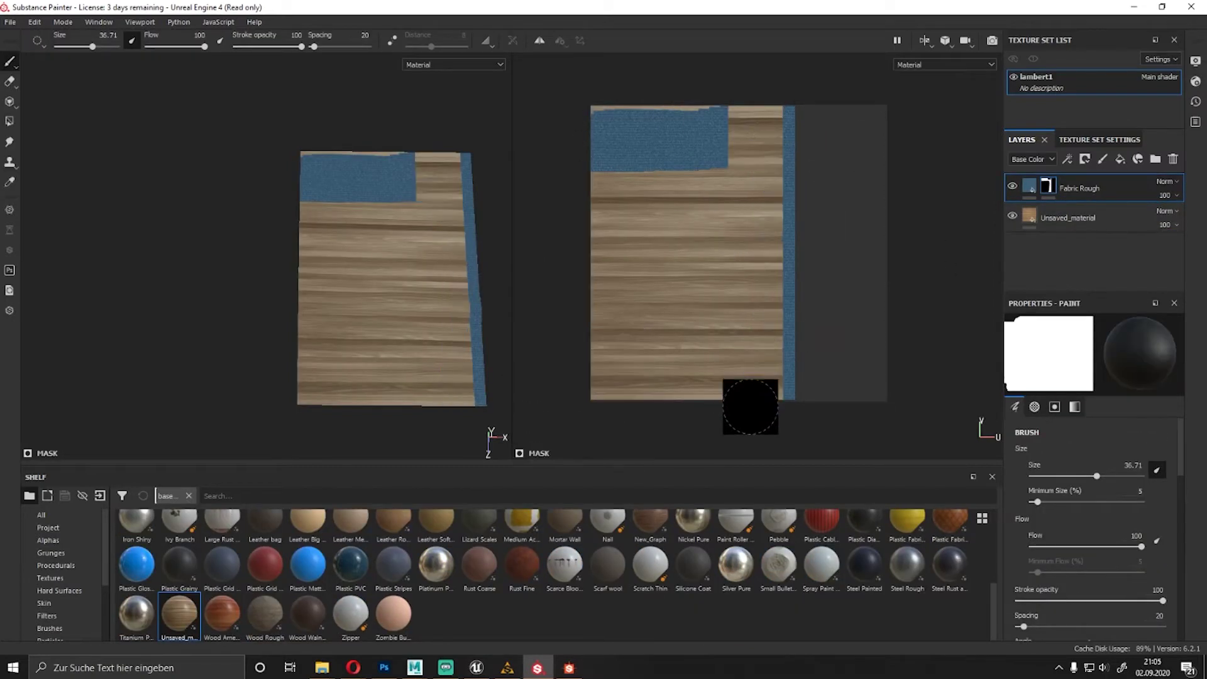
# Paint fabric strips along the top, right and left edges of the plane.
pyautogui.moveTo(315, 178); pyautogui.dragTo(431, 182)
pyautogui.moveTo(432, 182)
pyautogui.keyDown('alt'); pyautogui.mouseDown(button='right')
pyautogui.moveTo(754, 94)
pyautogui.moveTo(748, 438)
pyautogui.mouseUp(button='right'); pyautogui.keyUp('alt')
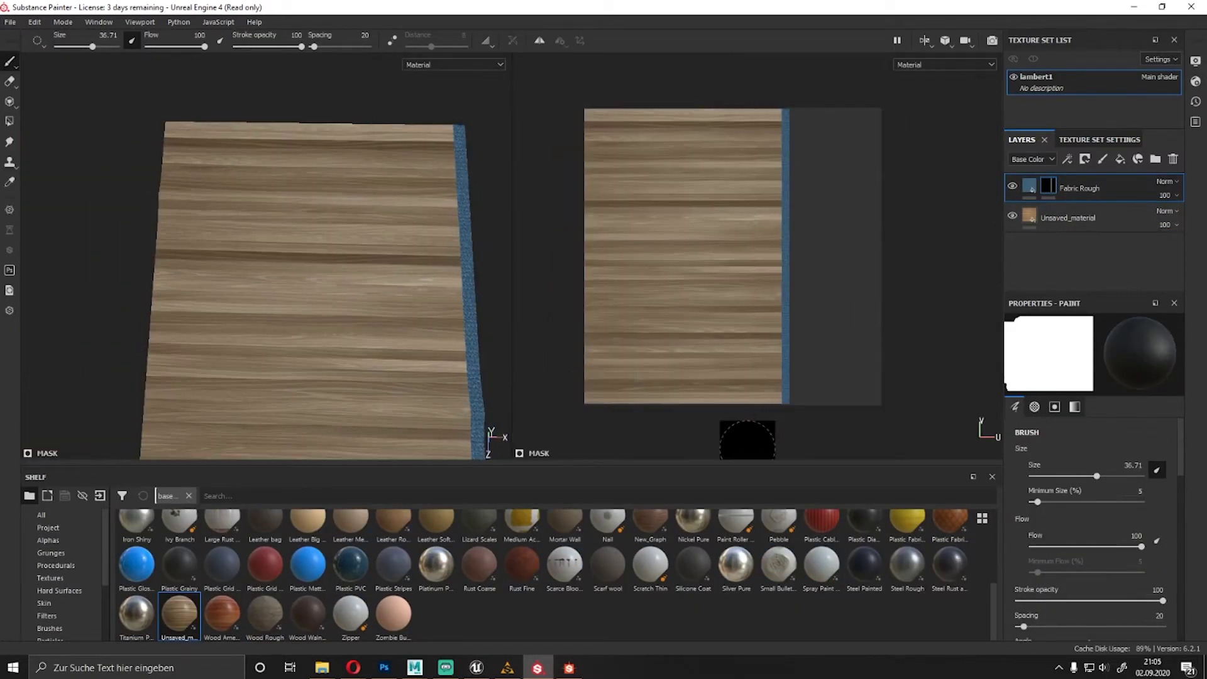
pyautogui.keyDown('alt'); pyautogui.moveTo(352, 177); pyautogui.dragTo(277, 109, button='middle'); pyautogui.keyUp('alt')
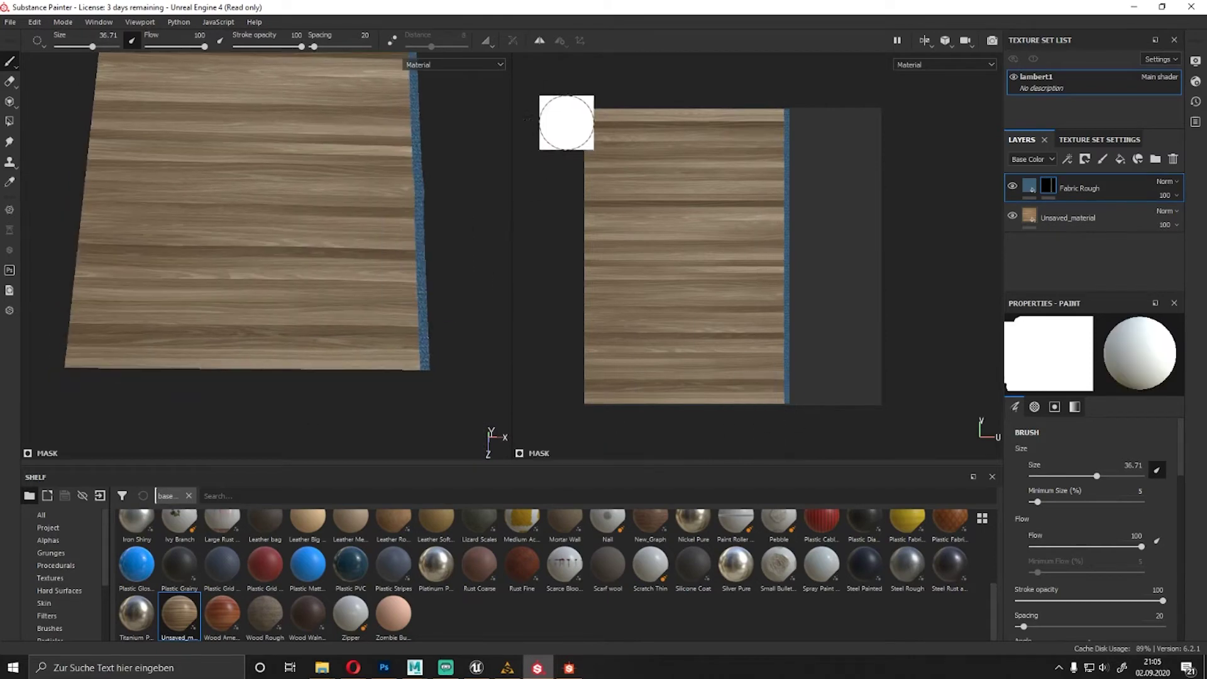
pyautogui.moveTo(566, 121); pyautogui.dragTo(600, 412)
pyautogui.keyDown('alt'); pyautogui.moveTo(440, 340); pyautogui.dragTo(312, 277); pyautogui.keyUp('alt')
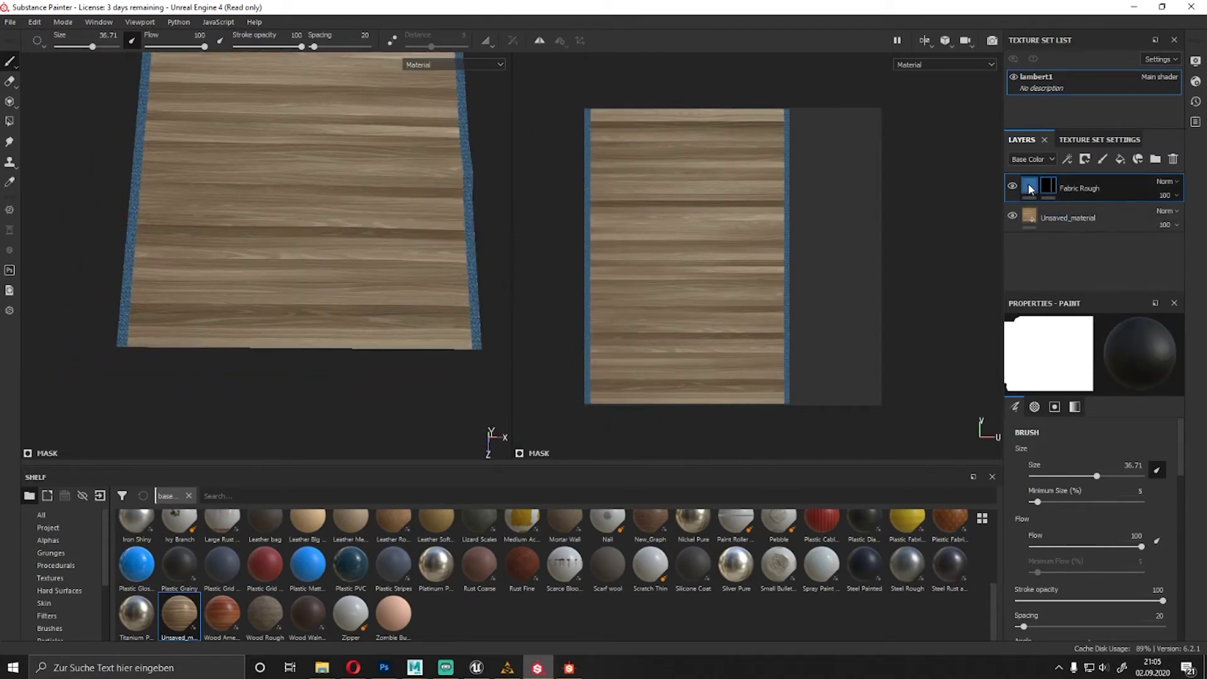
pyautogui.scroll(3, 692, 251)
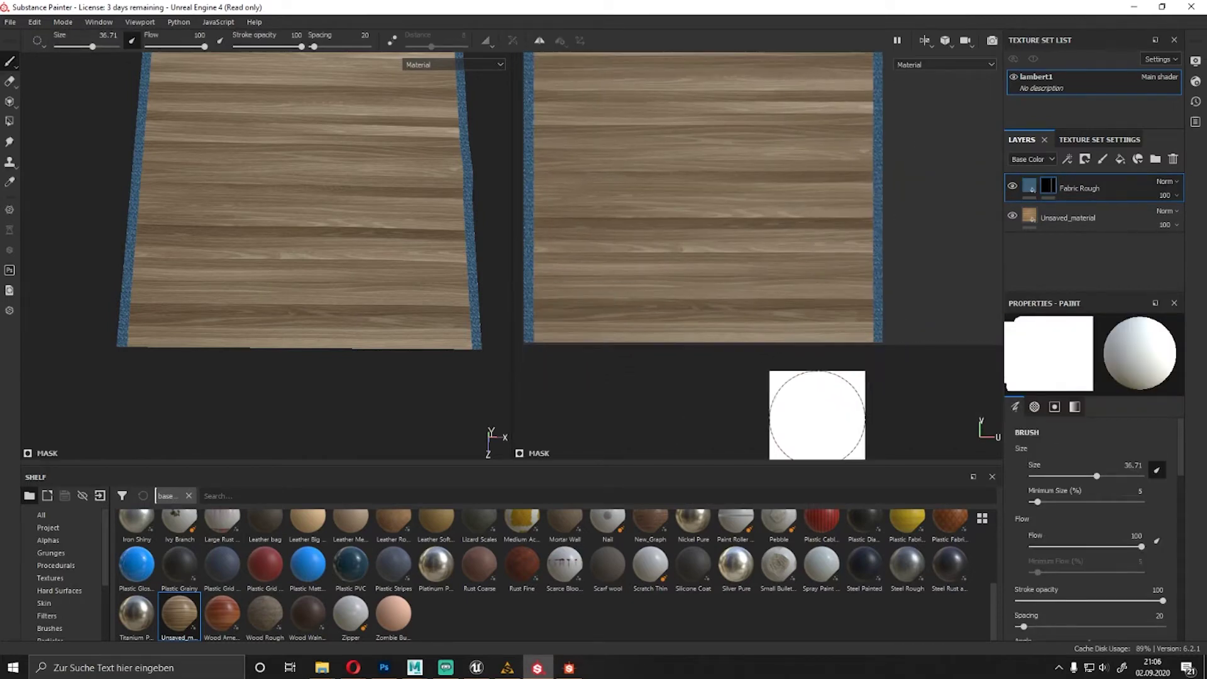
# Shrink the brush to size 4 and refine the thin fabric strip along the top edge.
pyautogui.rightClick(856, 359)
pyautogui.rightClick(528, 258)
pyautogui.moveTo(599, 417); pyautogui.dragTo(567, 386, button='right')
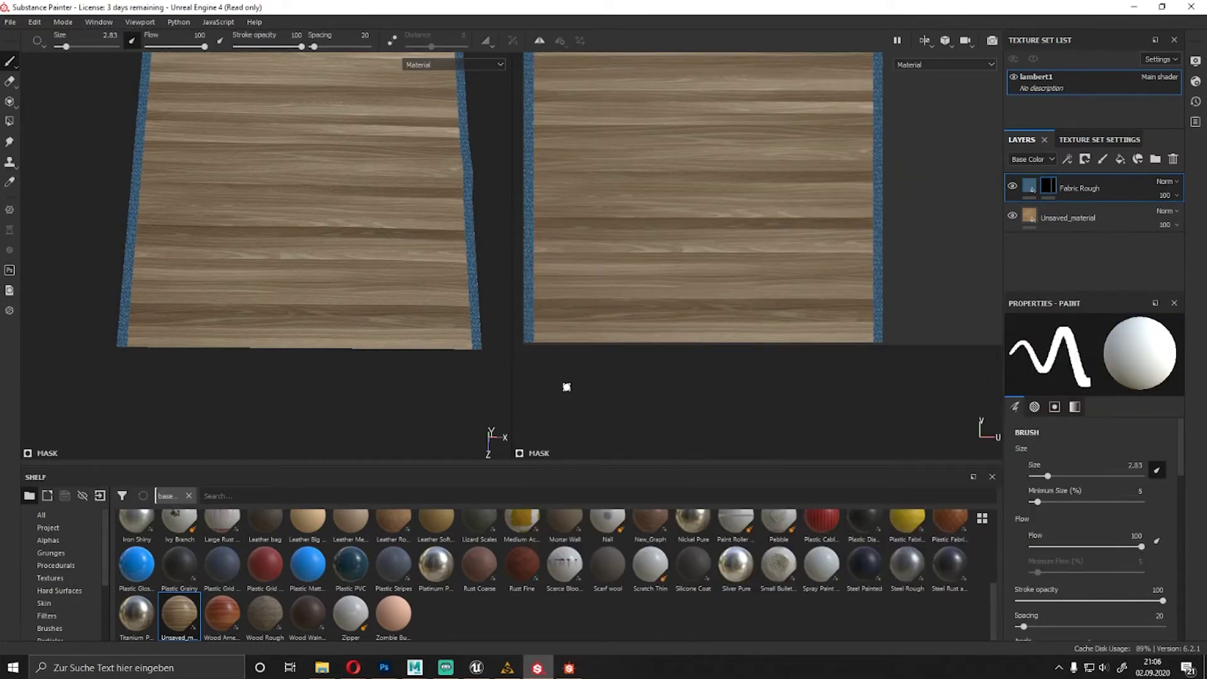
pyautogui.scroll(2, 691, 220)
pyautogui.moveTo(666, 415); pyautogui.dragTo(691, 418, button='right')
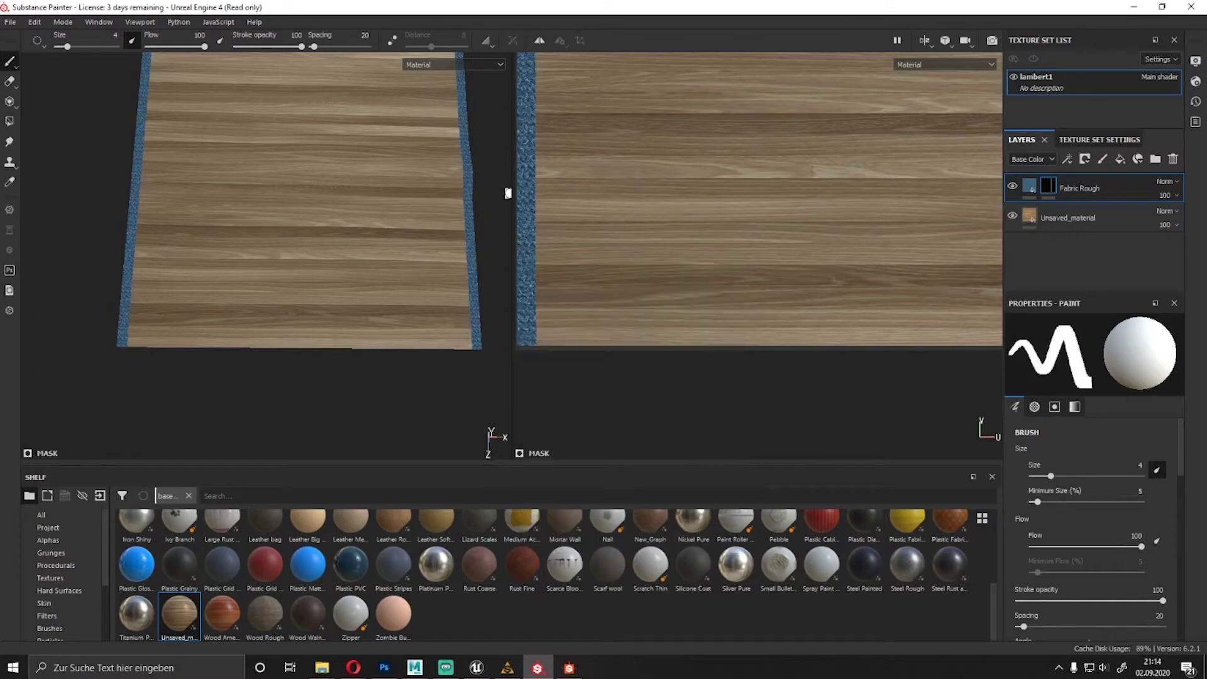
pyautogui.scroll(-1, 650, 400)
pyautogui.moveTo(650, 400); pyautogui.dragTo(599, 232, button='middle')
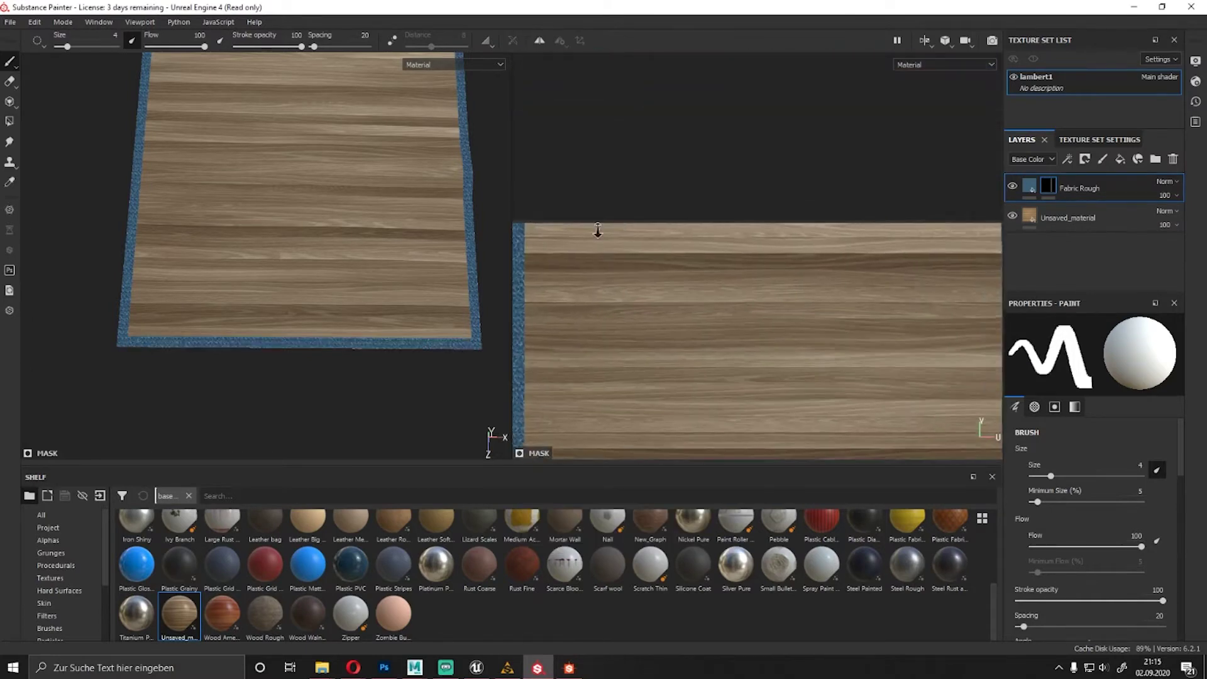
pyautogui.click(1030, 186)
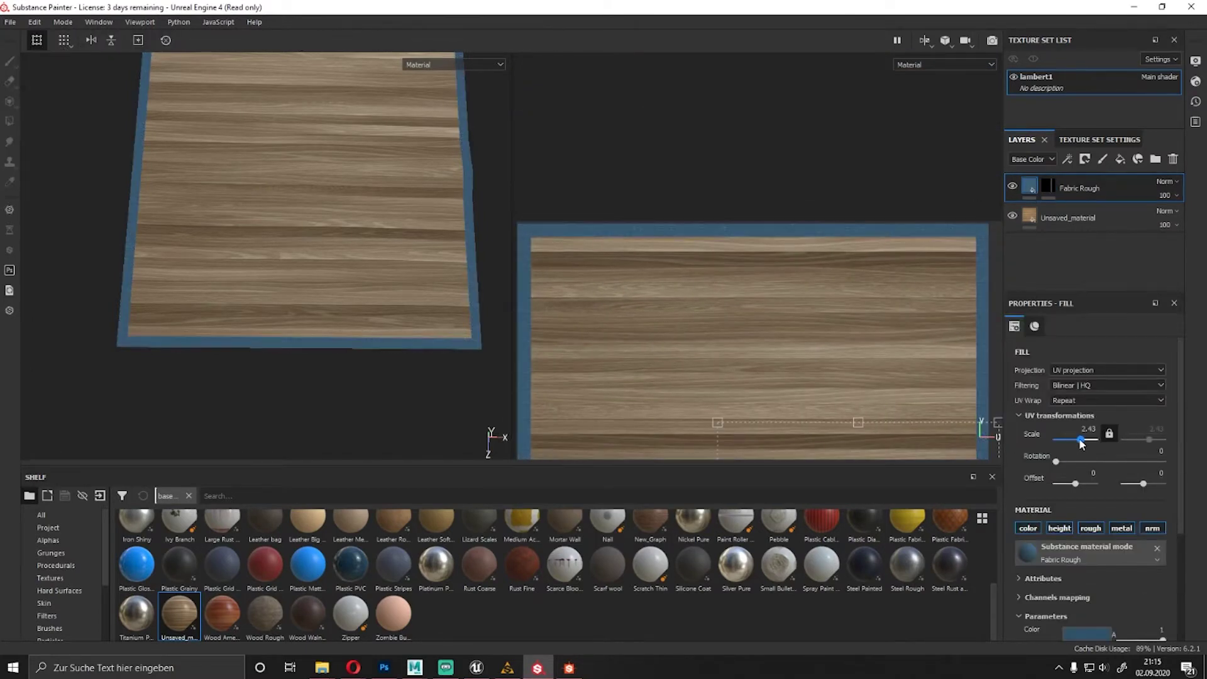
# Raise Fabric Rough's tiling scale to 3.5 and adjust its fabric colour.
pyautogui.moveTo(302, 208)
pyautogui.keyDown('alt'); pyautogui.mouseDown()
pyautogui.moveTo(366, 279)
pyautogui.moveTo(346, 224)
pyautogui.mouseUp(); pyautogui.keyUp('alt')
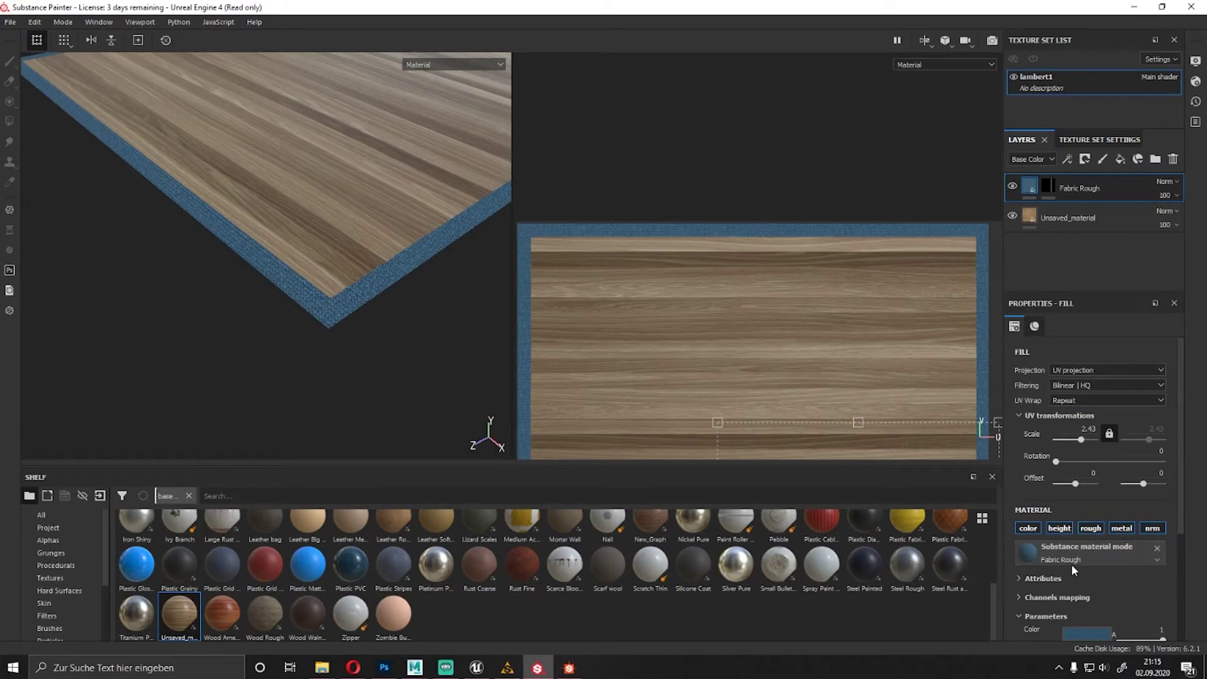
pyautogui.scroll(-2, 1071, 564)
pyautogui.click(1086, 517)
pyautogui.moveTo(1080, 609)
pyautogui.mouseDown()
pyautogui.moveTo(1048, 632)
pyautogui.moveTo(1048, 622)
pyautogui.mouseUp()
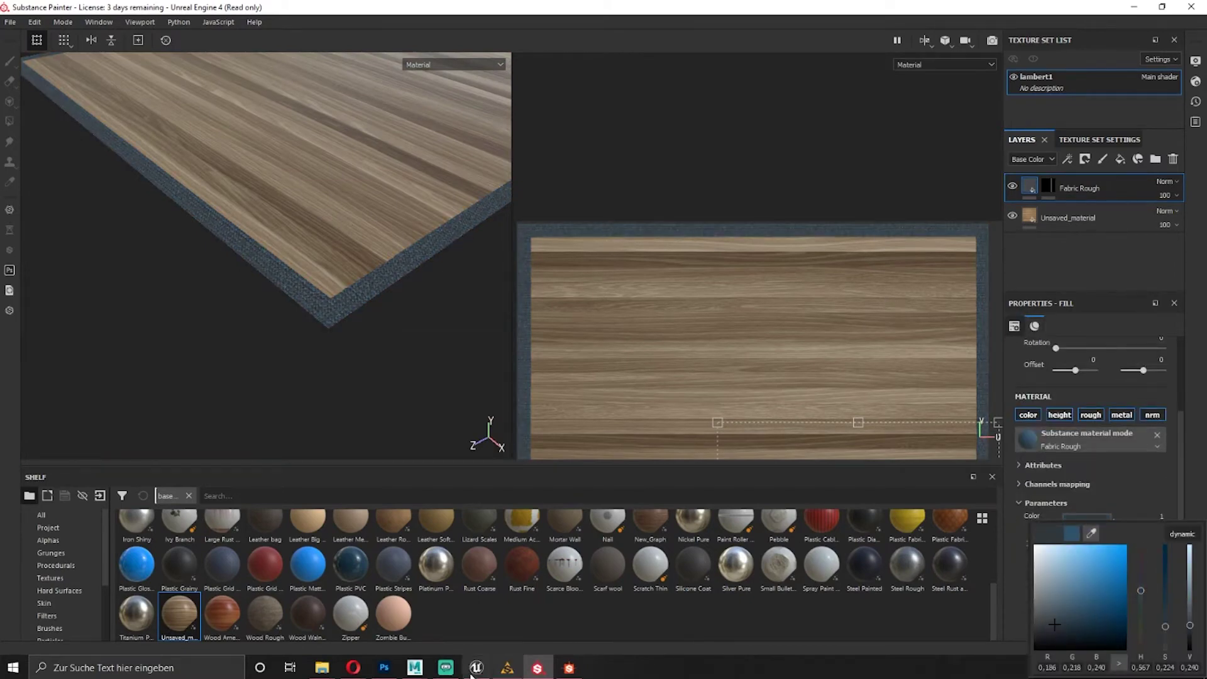
pyautogui.click(1002, 645)
pyautogui.scroll(3, 1063, 386)
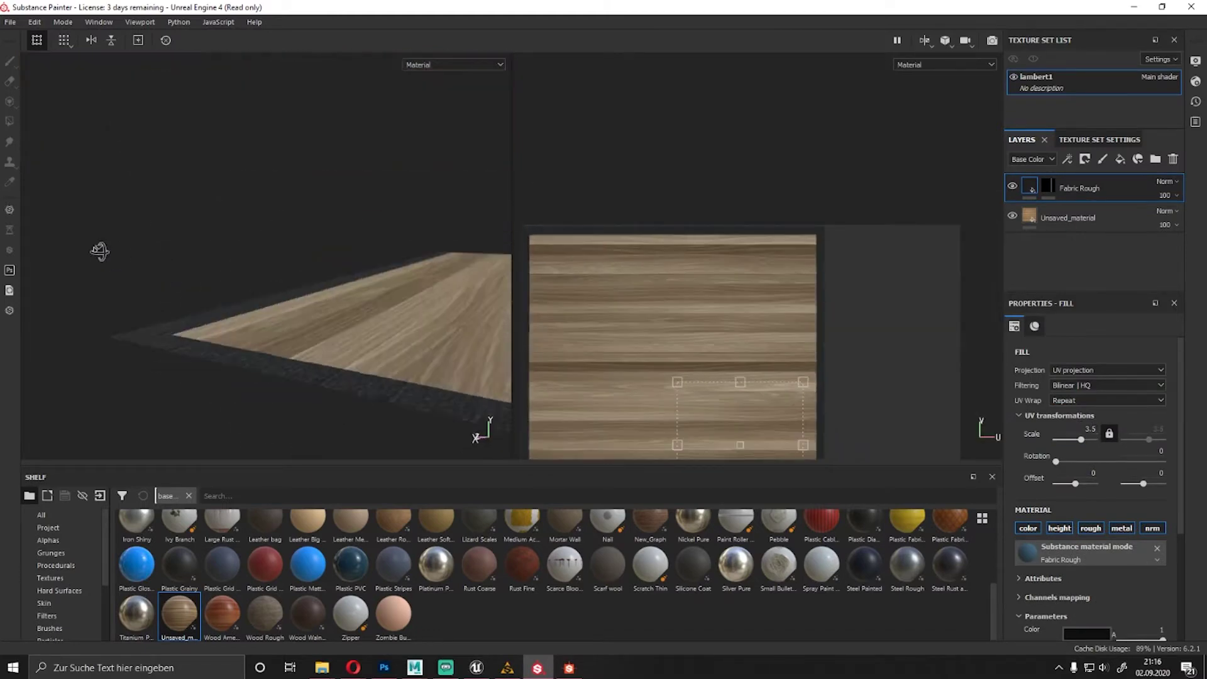
# Enable the wood layer's roughness channel, checking it in the roughness view before returning to material view.
pyautogui.moveTo(97, 250)
pyautogui.keyDown('alt'); pyautogui.mouseDown()
pyautogui.moveTo(361, 296)
pyautogui.moveTo(291, 232)
pyautogui.moveTo(255, 300)
pyautogui.mouseUp(); pyautogui.keyUp('alt')
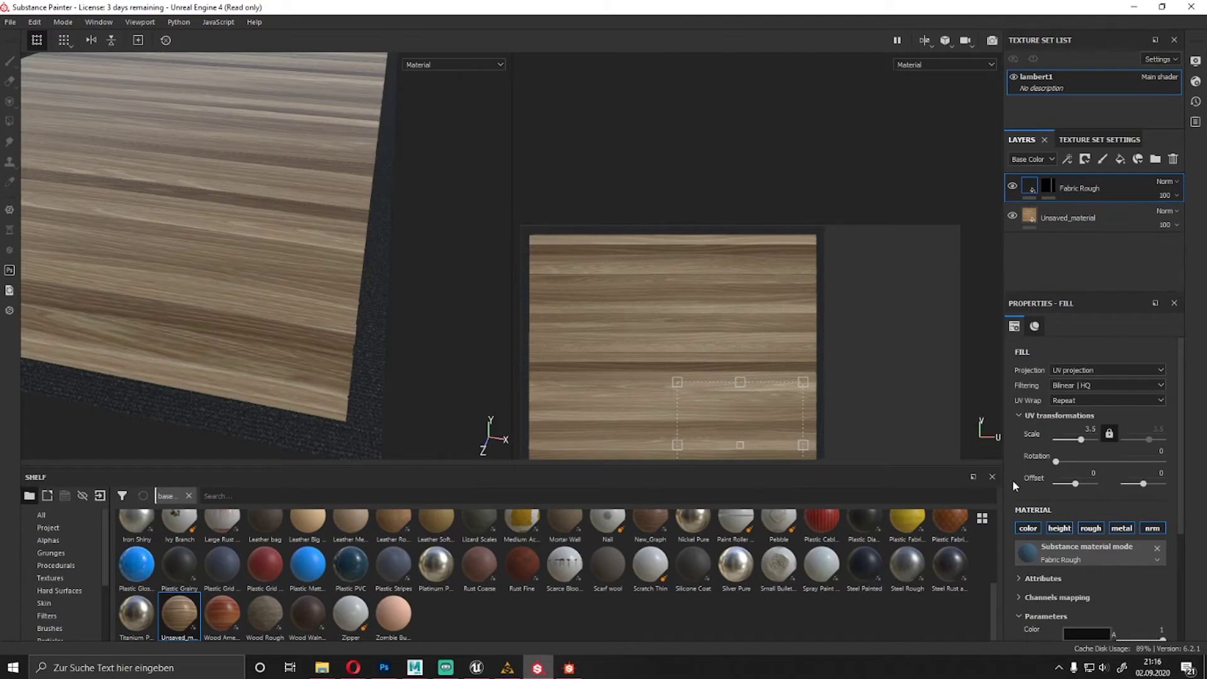
pyautogui.click(1047, 188)
pyautogui.keyDown('alt'); pyautogui.moveTo(282, 199); pyautogui.dragTo(391, 87); pyautogui.keyUp('alt')
pyautogui.press('c')
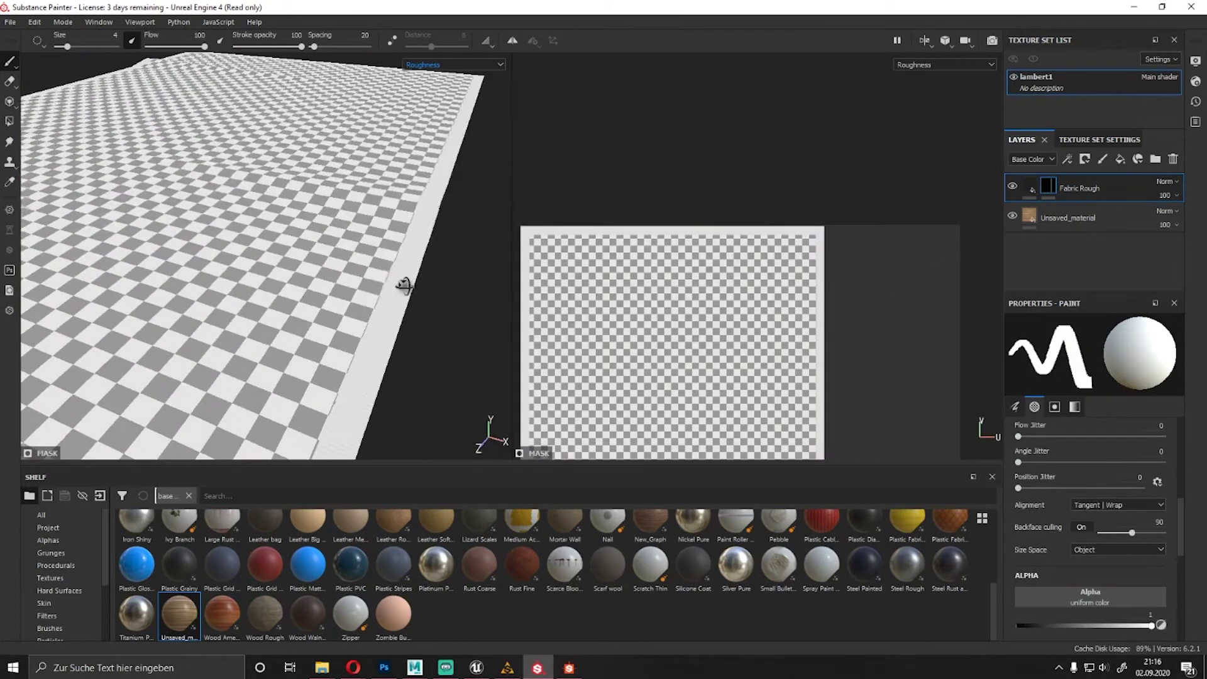
pyautogui.click(1069, 217)
pyautogui.click(1092, 527)
pyautogui.keyDown('alt'); pyautogui.moveTo(269, 197); pyautogui.dragTo(226, 240); pyautogui.keyUp('alt')
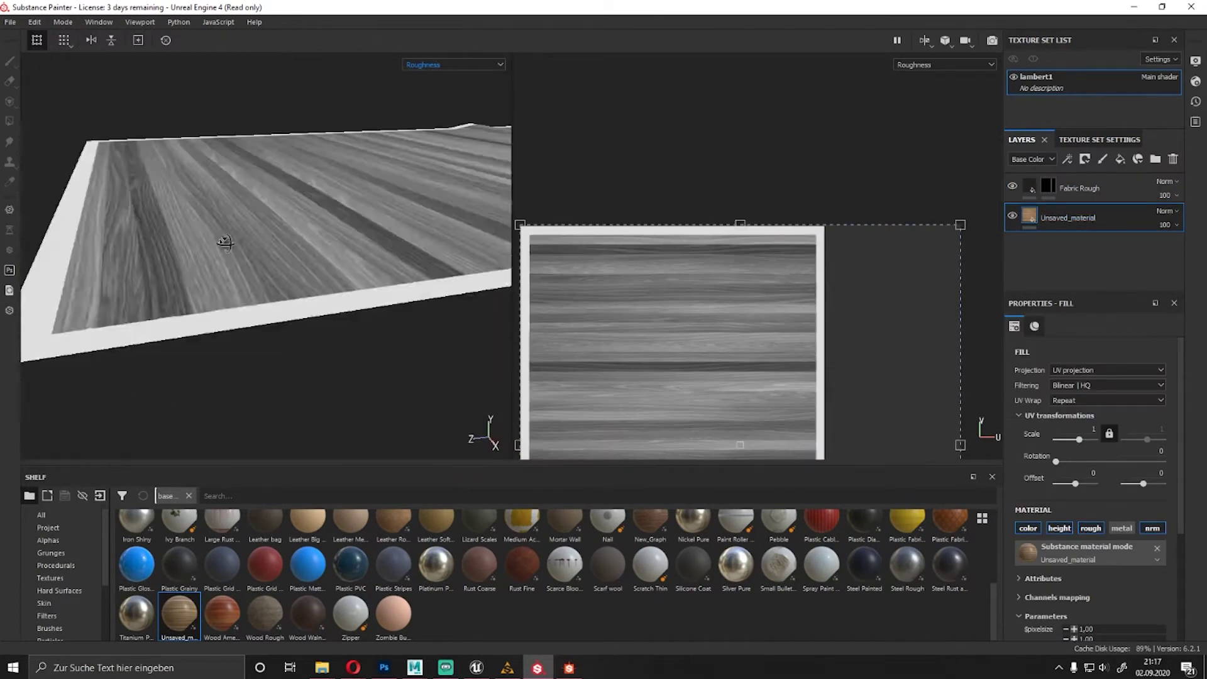
pyautogui.click(1034, 182)
pyautogui.press('m')
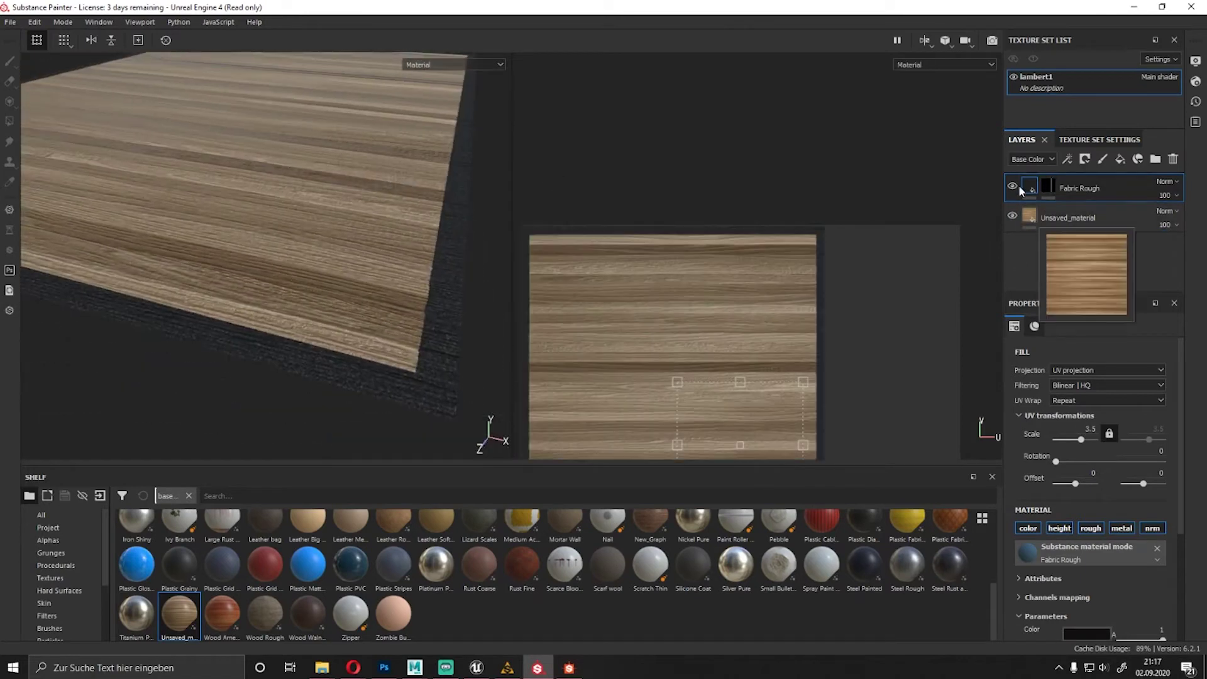
pyautogui.click(1012, 220)
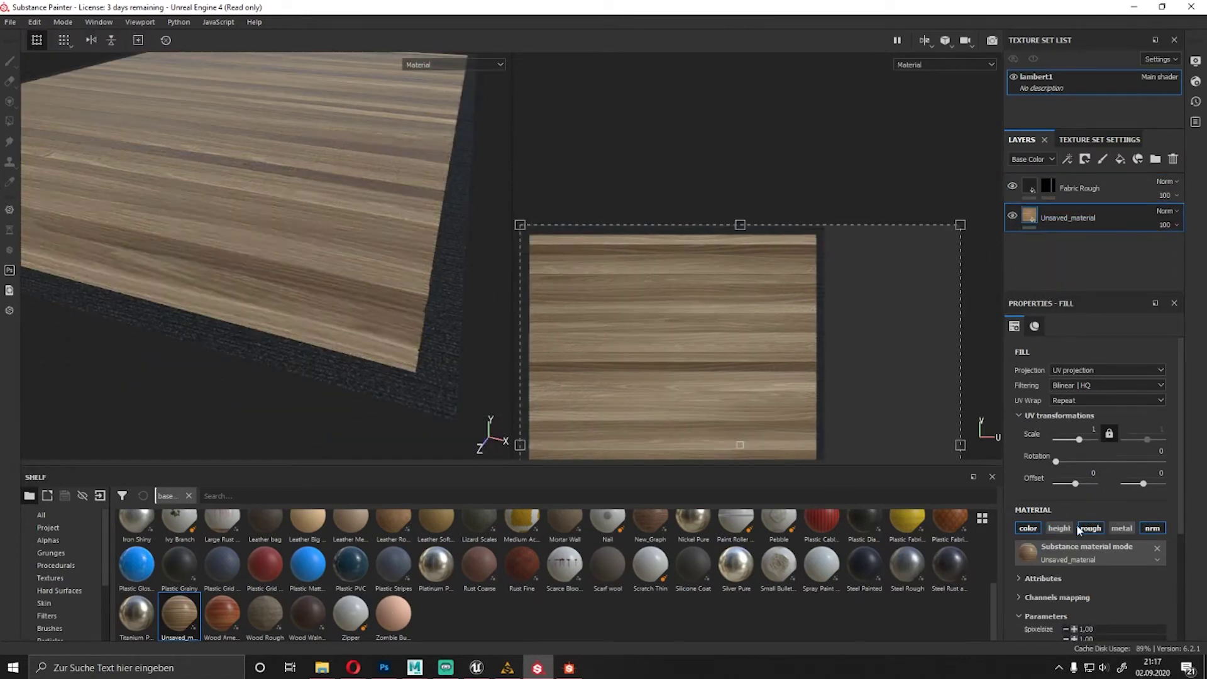
pyautogui.moveTo(283, 251)
pyautogui.keyDown('alt'); pyautogui.mouseDown()
pyautogui.moveTo(331, 286)
pyautogui.moveTo(377, 239)
pyautogui.mouseUp(); pyautogui.keyUp('alt')
# Add Fill layer 1 and give it a black mask.
pyautogui.click(1121, 159)
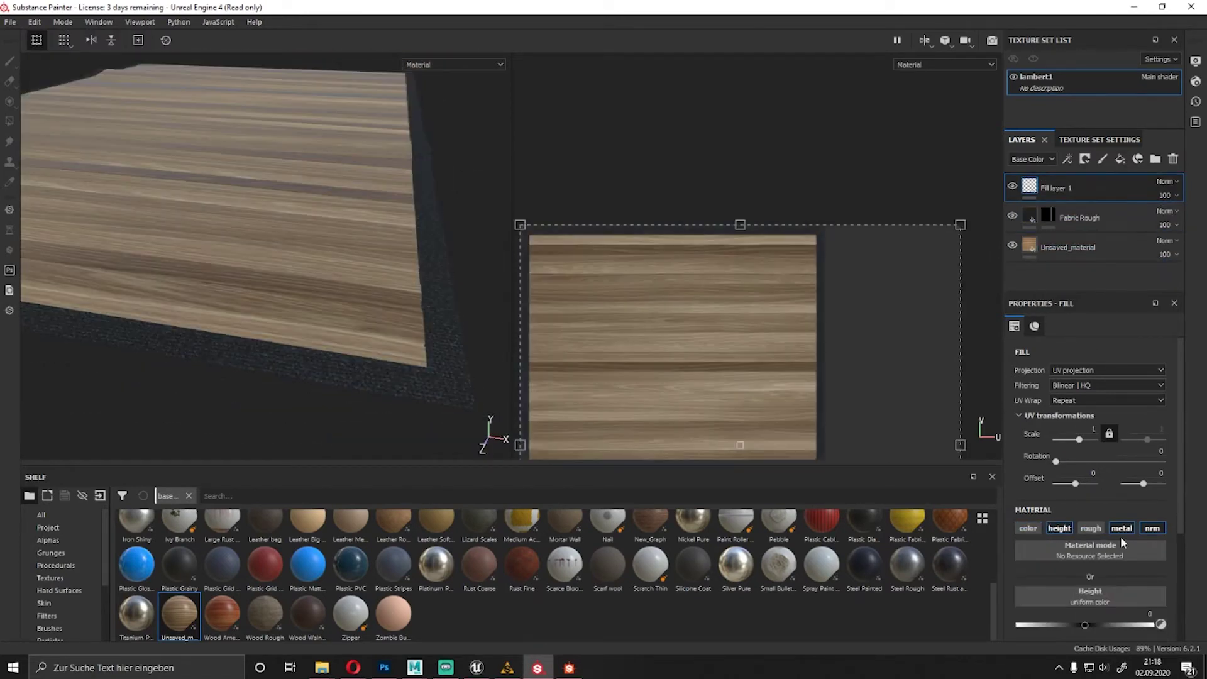
pyautogui.rightClick(1050, 218)
pyautogui.rightClick(1074, 188)
pyautogui.rightClick(1035, 187)
pyautogui.click(1034, 197)
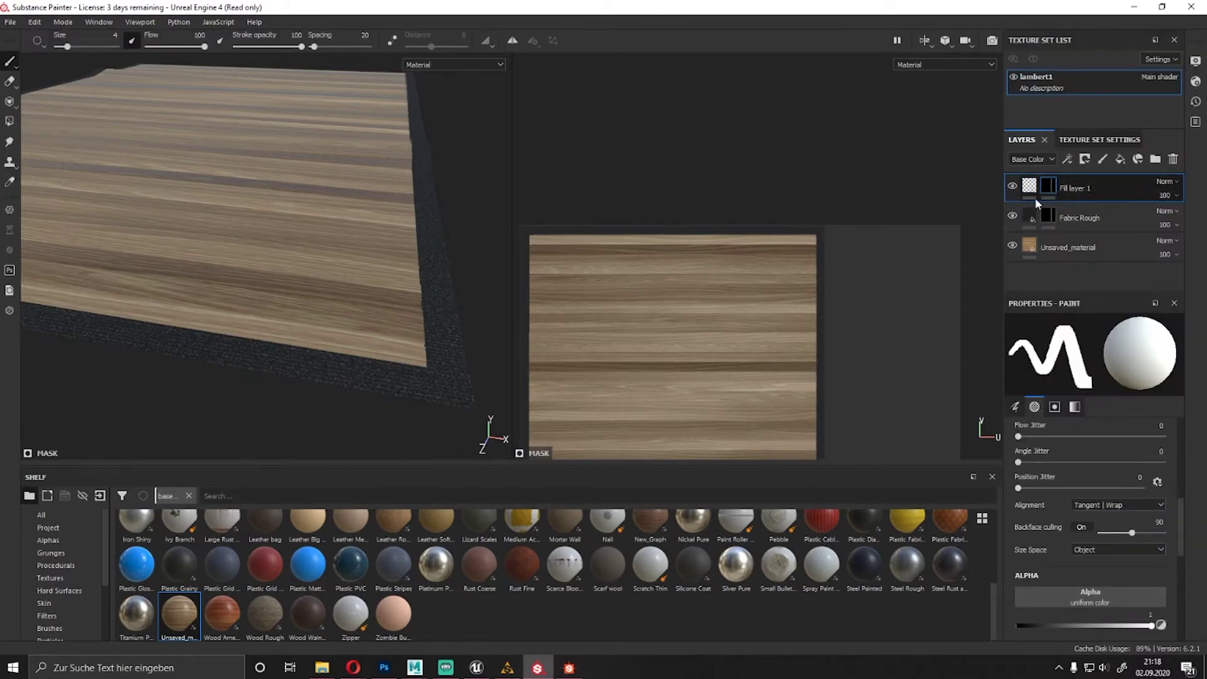
# Inspect the plank at a grazing angle, switch to brush painting, and add Fill layer 2.
pyautogui.moveTo(515, 350)
pyautogui.keyDown('alt'); pyautogui.mouseDown()
pyautogui.moveTo(418, 358)
pyautogui.moveTo(313, 278)
pyautogui.moveTo(54, 295)
pyautogui.moveTo(350, 367)
pyautogui.moveTo(340, 314)
pyautogui.moveTo(321, 326)
pyautogui.moveTo(302, 188)
pyautogui.mouseUp(); pyautogui.keyUp('alt')
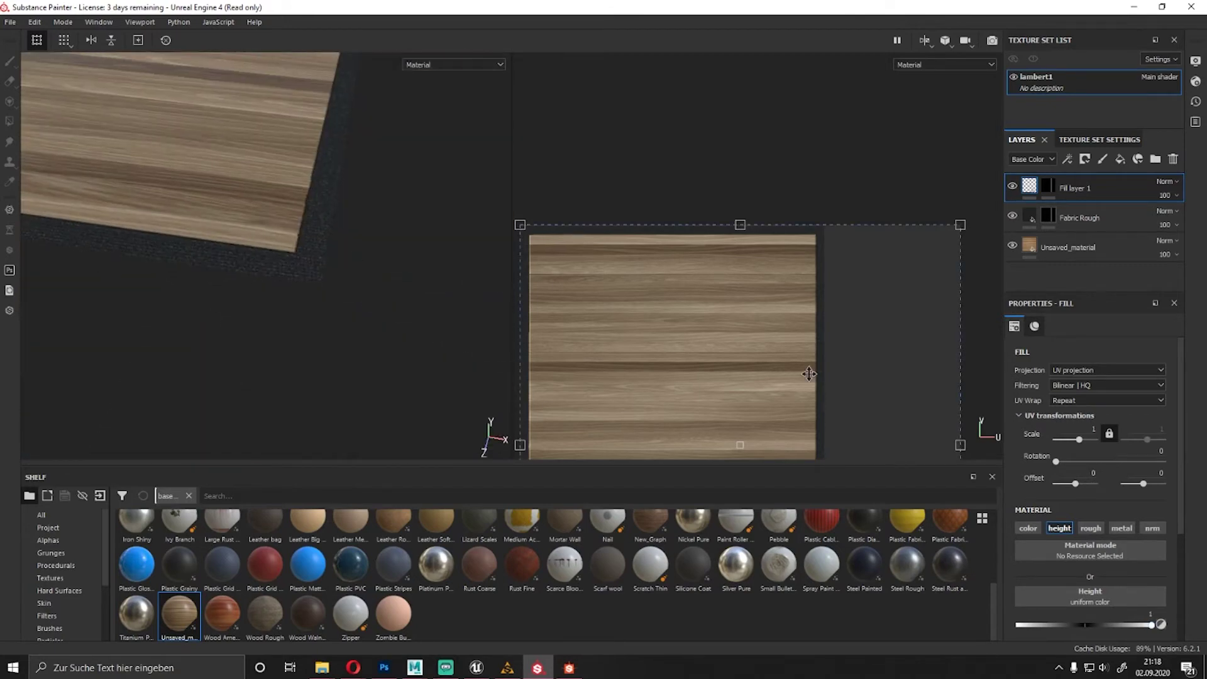
pyautogui.scroll(-1, 553, 209)
pyautogui.scroll(-2, 553, 209)
pyautogui.moveTo(377, 220)
pyautogui.keyDown('alt'); pyautogui.mouseDown()
pyautogui.moveTo(237, 229)
pyautogui.moveTo(457, 264)
pyautogui.moveTo(308, 216)
pyautogui.moveTo(458, 261)
pyautogui.moveTo(394, 301)
pyautogui.moveTo(358, 274)
pyautogui.mouseUp(); pyautogui.keyUp('alt')
pyautogui.press('1')
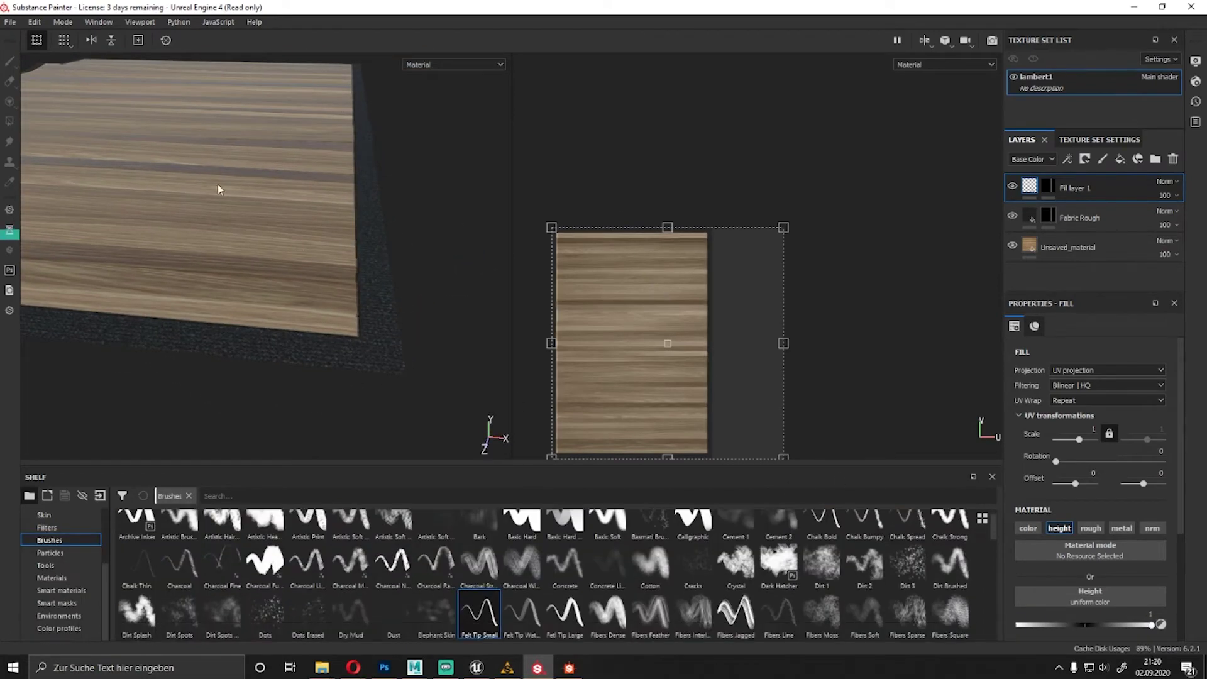
pyautogui.click(1085, 159)
# Give Fill layer 2 a black mask and choose the Stitches Small brush.
pyautogui.rightClick(1068, 188)
pyautogui.click(1065, 68)
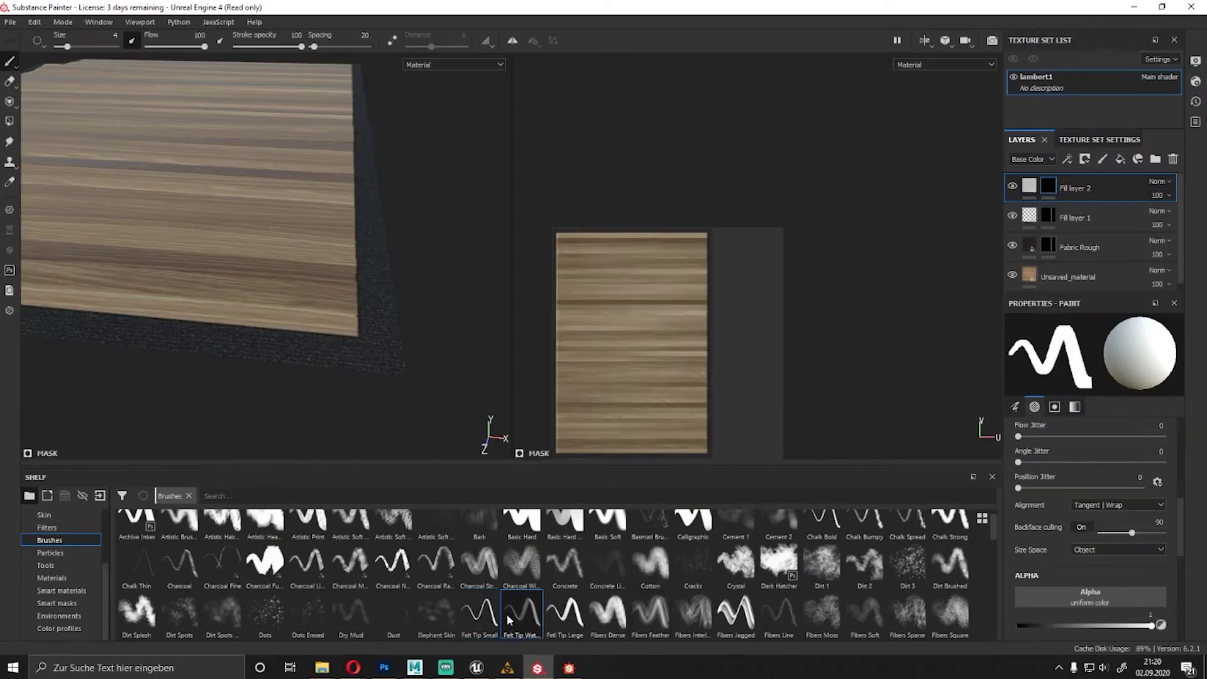
pyautogui.scroll(3, 1118, 497)
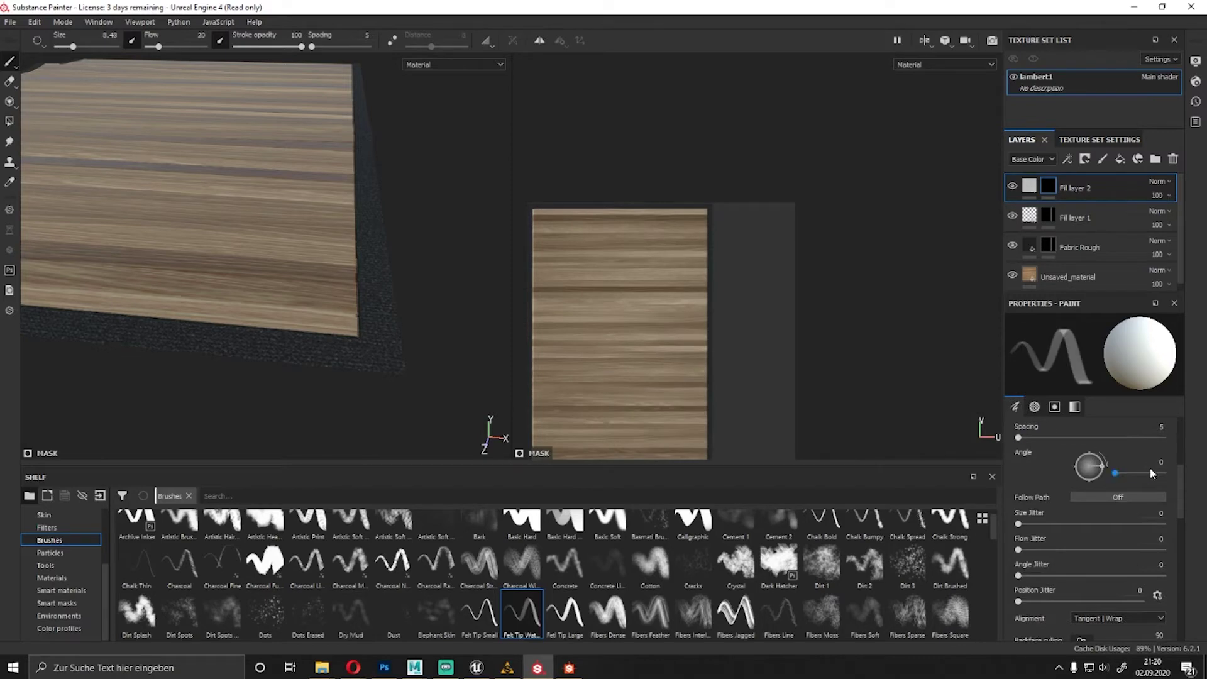
pyautogui.scroll(2, 773, 346)
pyautogui.scroll(3, 421, 264)
pyautogui.scroll(2, 407, 283)
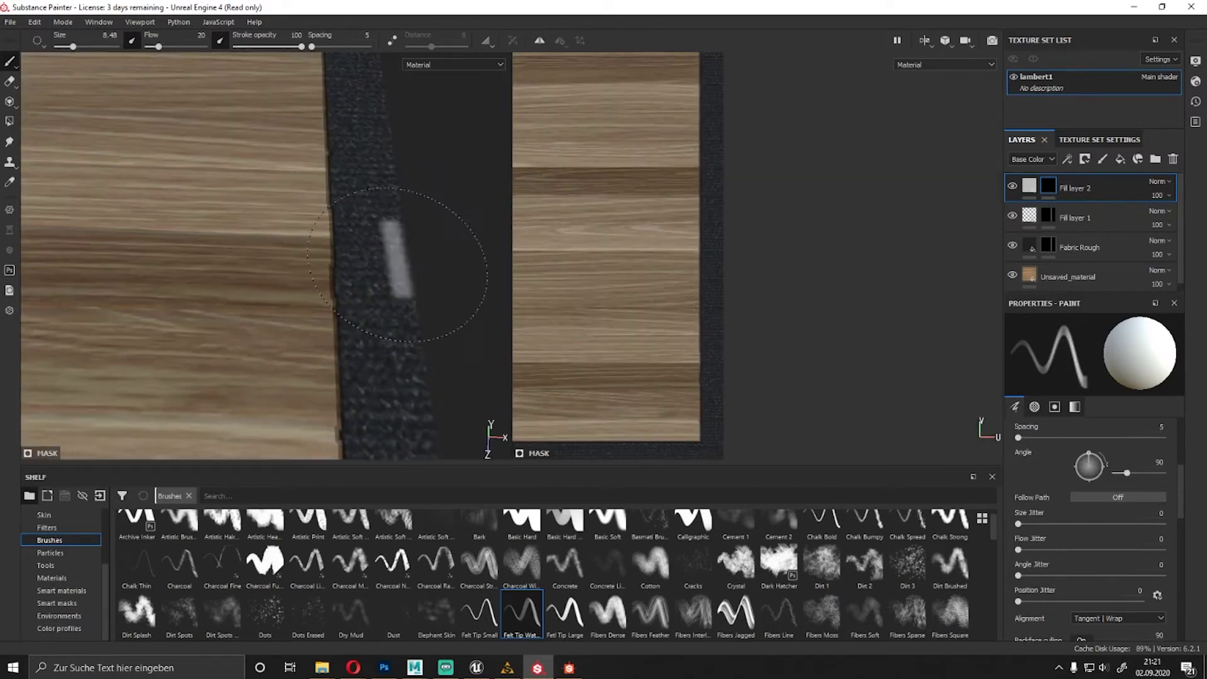
pyautogui.keyDown('ctrl'); pyautogui.moveTo(407, 283); pyautogui.dragTo(385, 296); pyautogui.keyUp('ctrl')
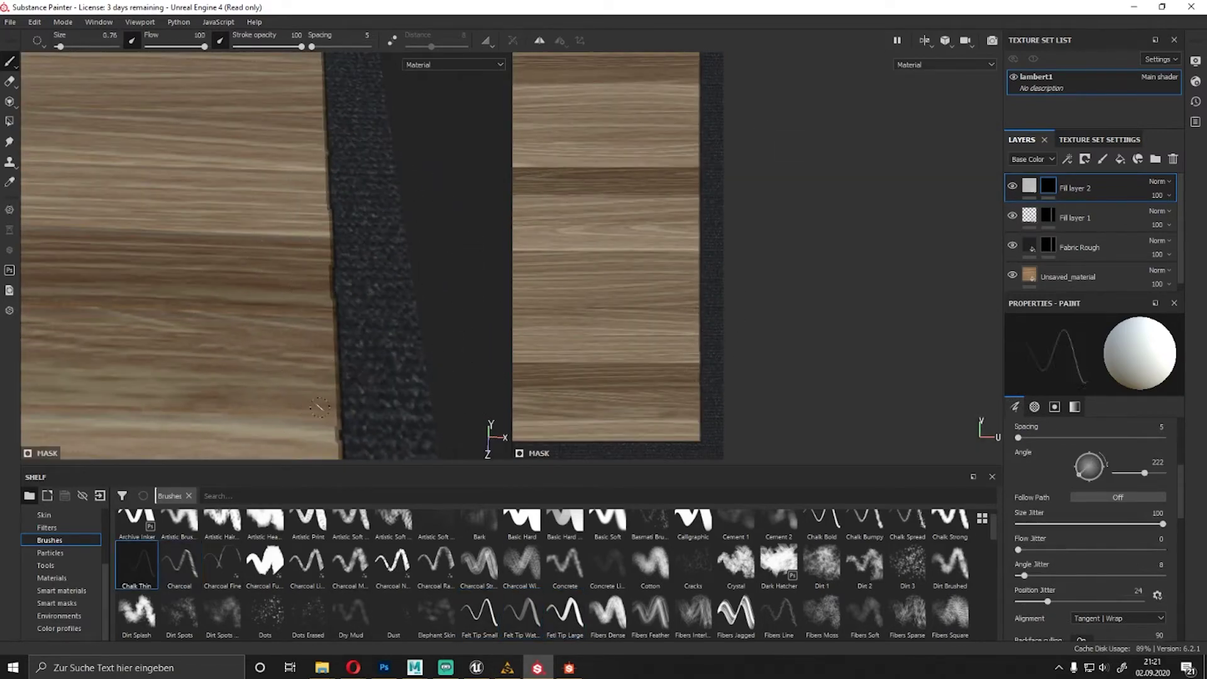
pyautogui.click(222, 561)
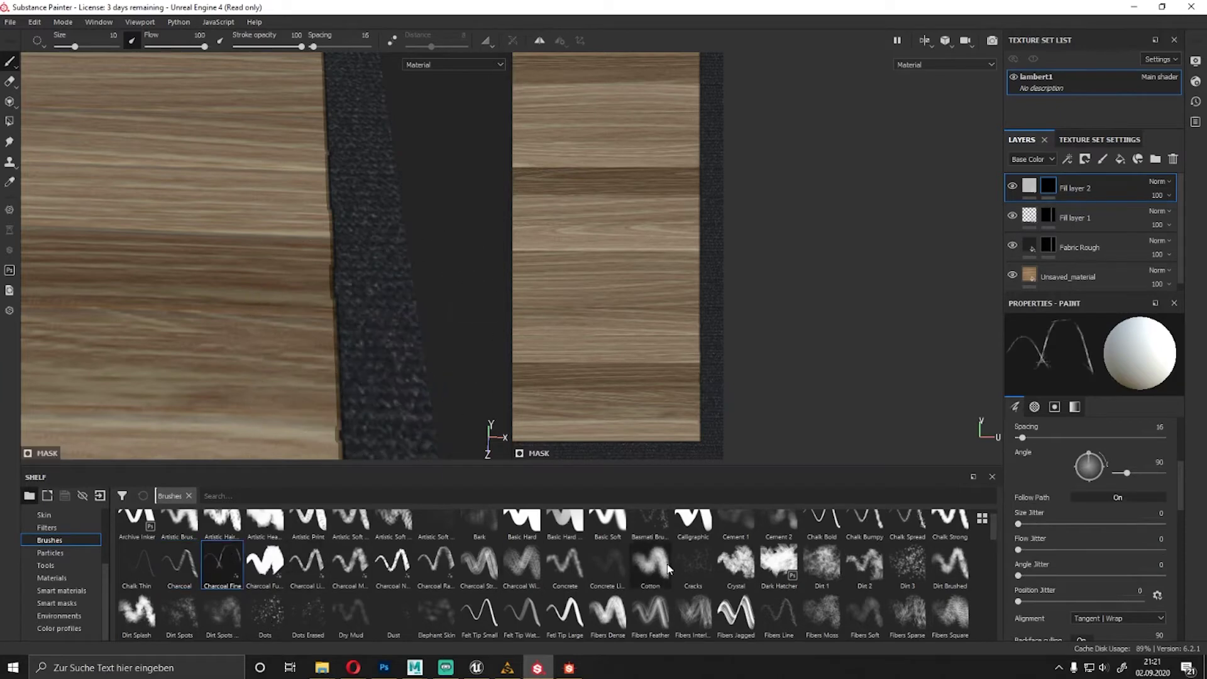
pyautogui.scroll(-10, 370, 635)
pyautogui.click(137, 566)
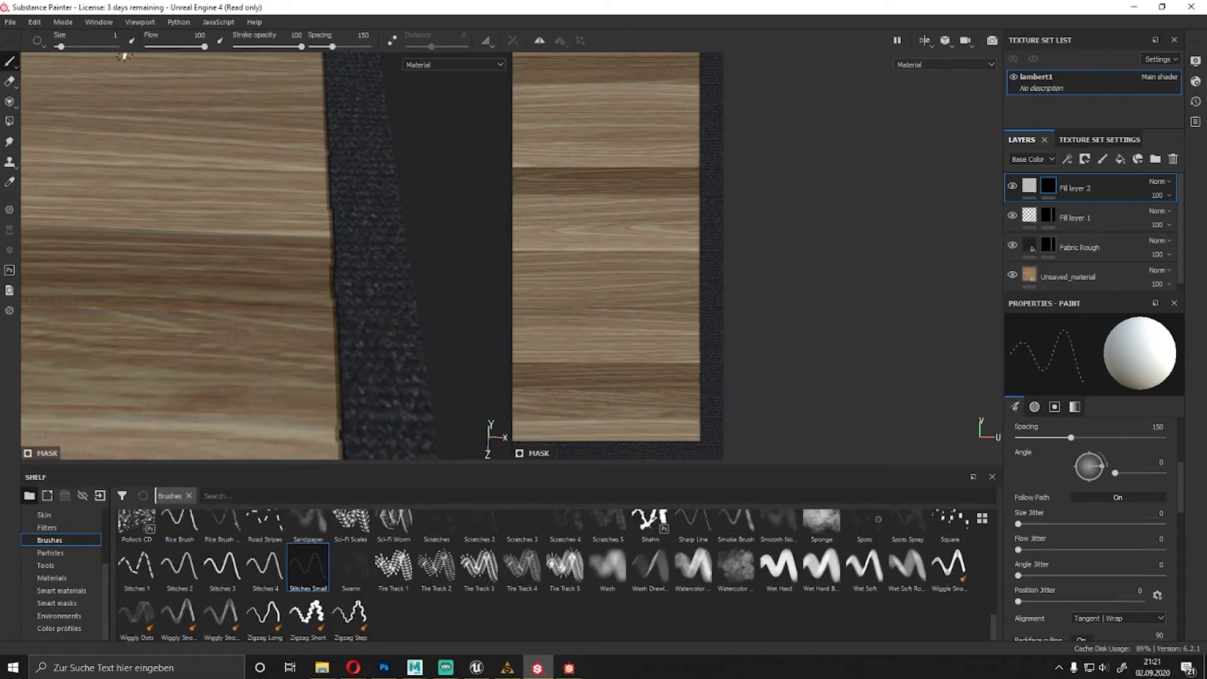
# Paint dashed stitch lines along the rug's fabric edges.
pyautogui.keyDown('alt'); pyautogui.moveTo(775, 348); pyautogui.dragTo(831, 300, button='right'); pyautogui.keyUp('alt')
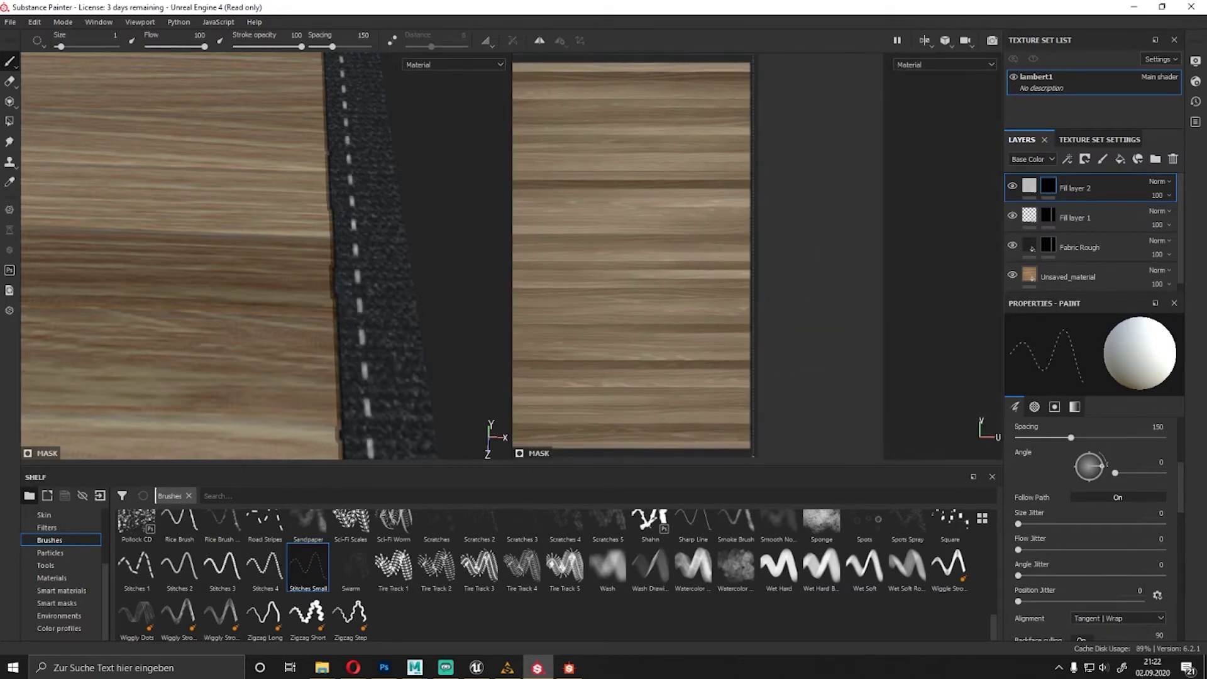
pyautogui.keyDown('alt'); pyautogui.moveTo(251, 252); pyautogui.dragTo(208, 207); pyautogui.keyUp('alt')
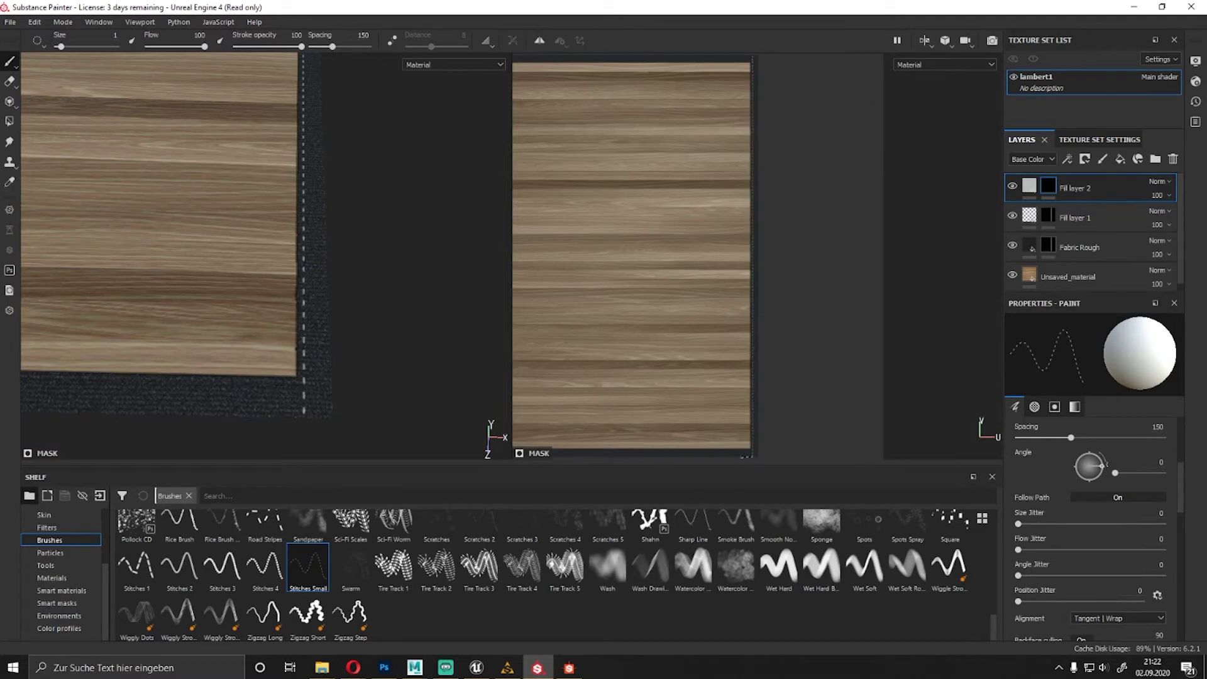
pyautogui.scroll(-2, 665, 251)
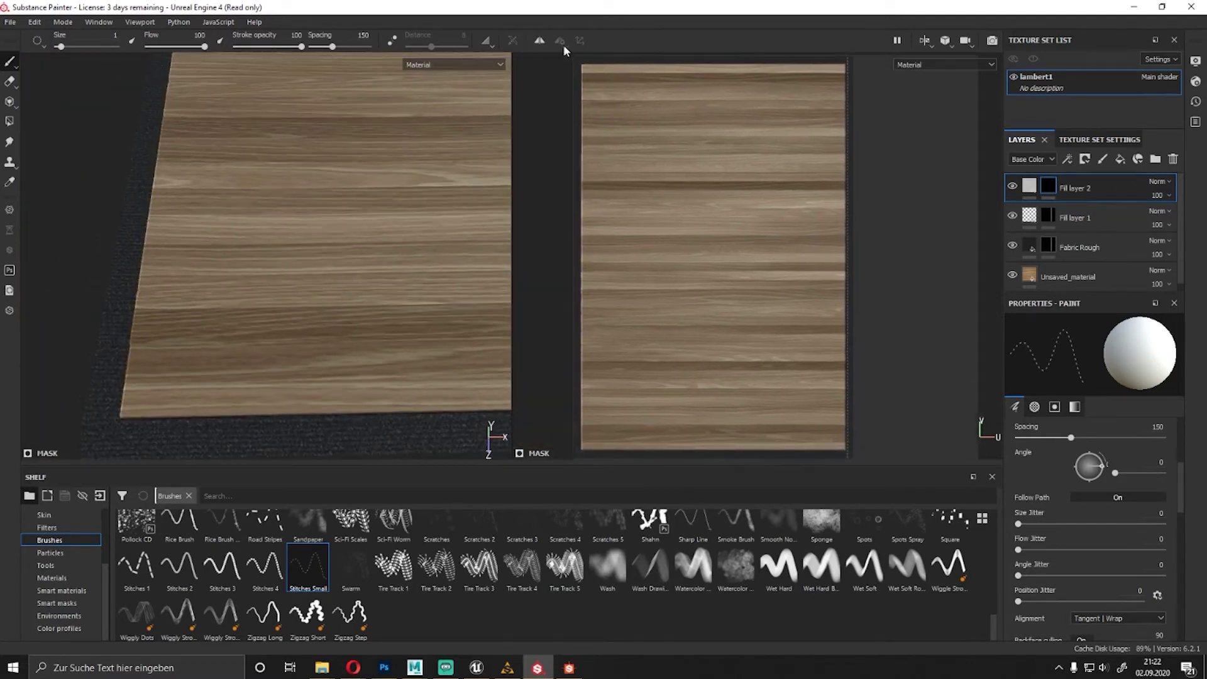
pyautogui.keyDown('alt'); pyautogui.moveTo(88, 308); pyautogui.dragTo(100, 296); pyautogui.keyUp('alt')
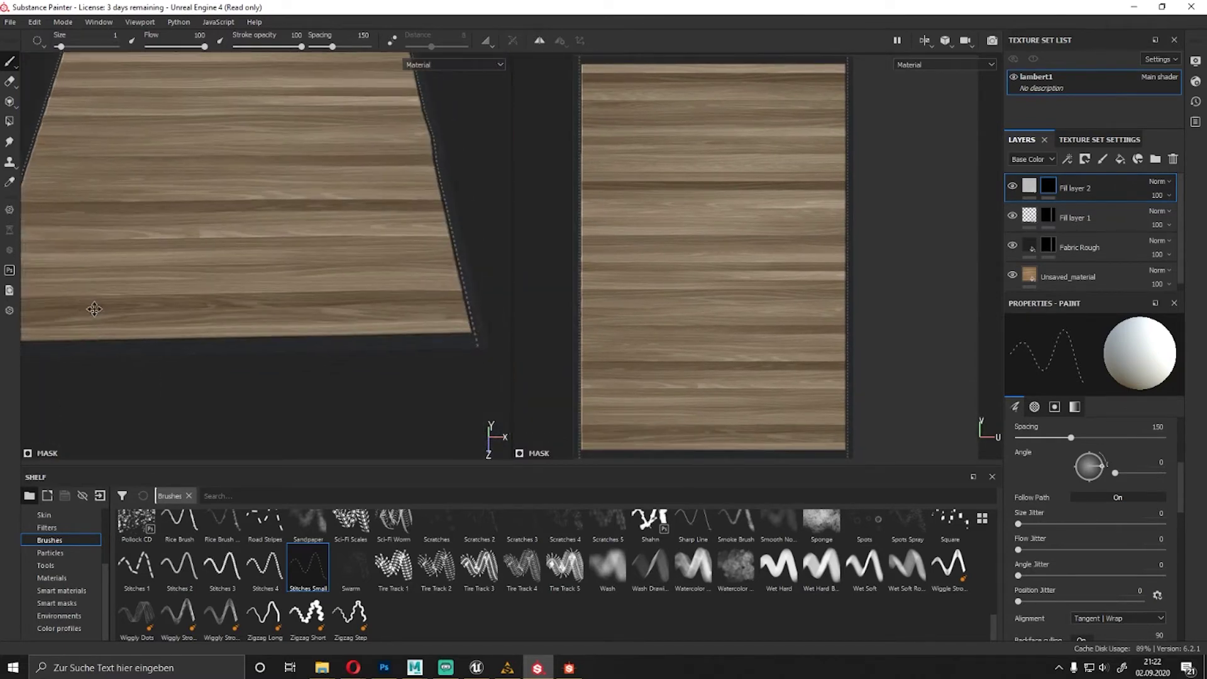
pyautogui.scroll(2, 745, 201)
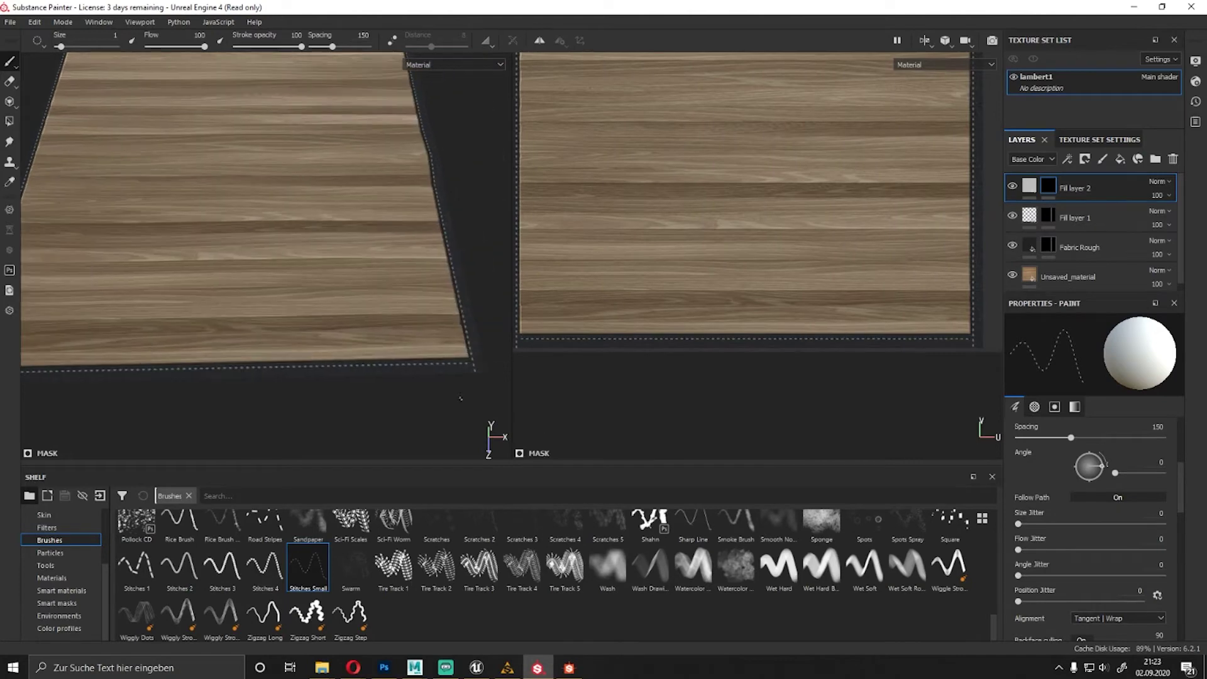
pyautogui.moveTo(893, 357); pyautogui.dragTo(886, 452, button='middle')
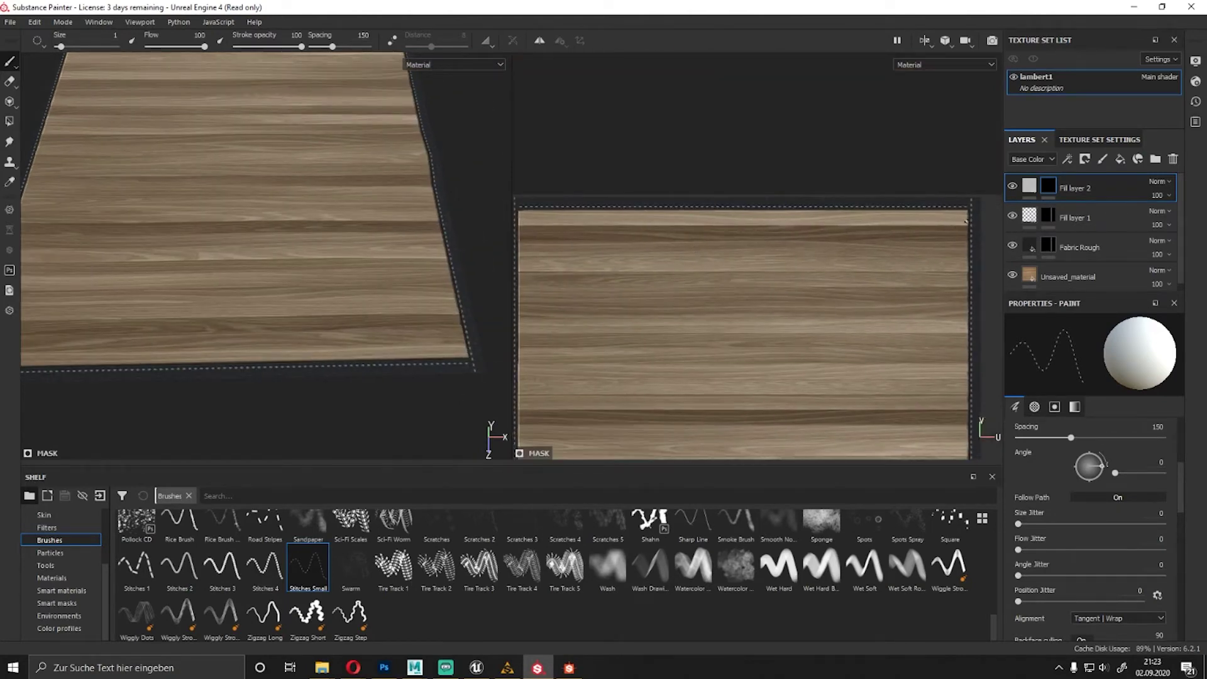
pyautogui.keyDown('alt'); pyautogui.moveTo(315, 220); pyautogui.dragTo(248, 134); pyautogui.keyUp('alt')
# Make Fill layer 2's stitches near-black and deepen their height.
pyautogui.click(1029, 189)
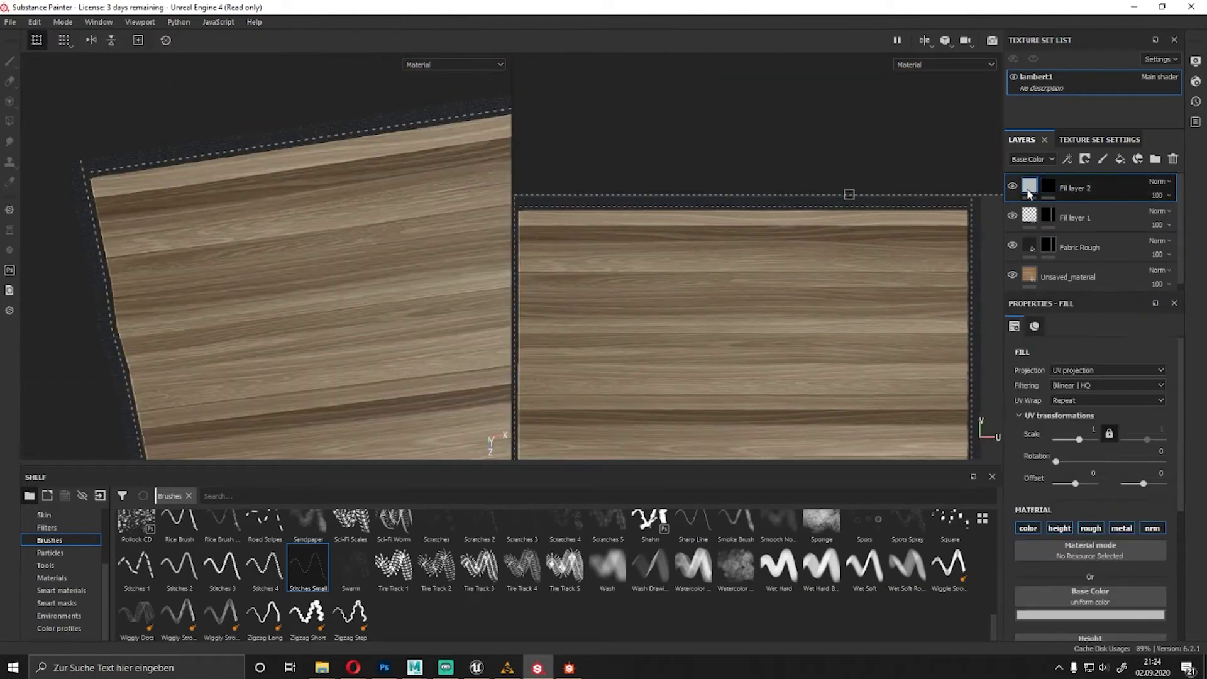
pyautogui.scroll(-5, 1139, 440)
pyautogui.click(1139, 426)
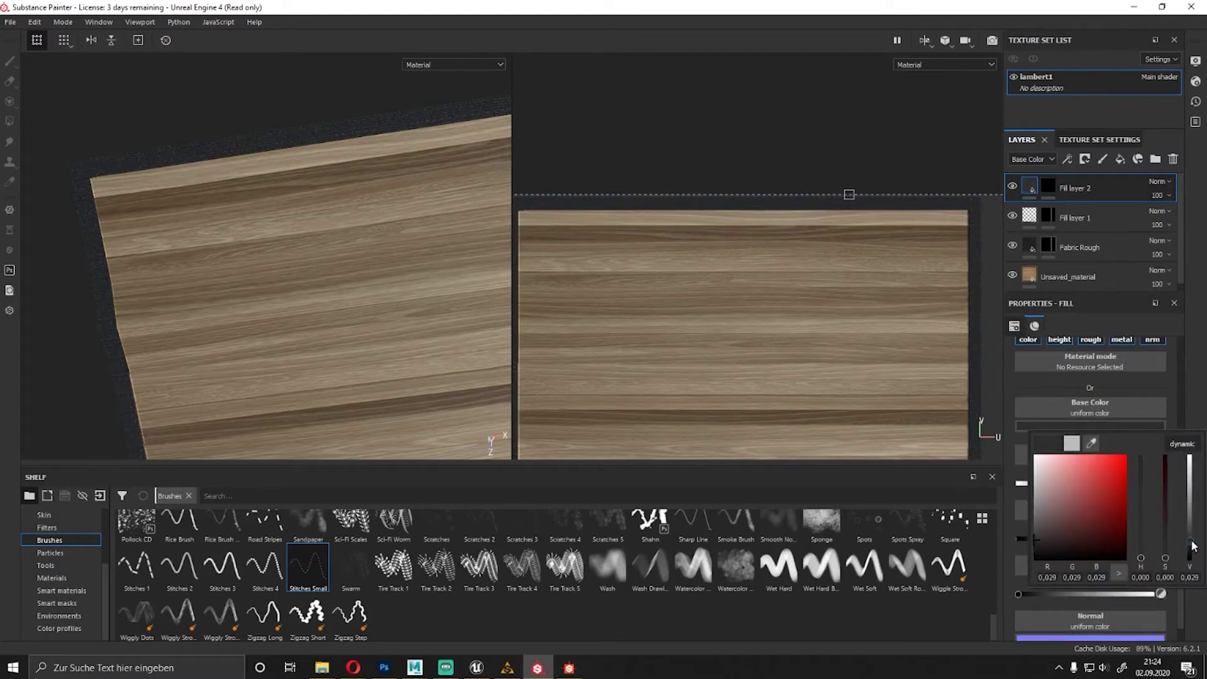
pyautogui.keyDown('alt'); pyautogui.moveTo(478, 283); pyautogui.dragTo(363, 221); pyautogui.keyUp('alt')
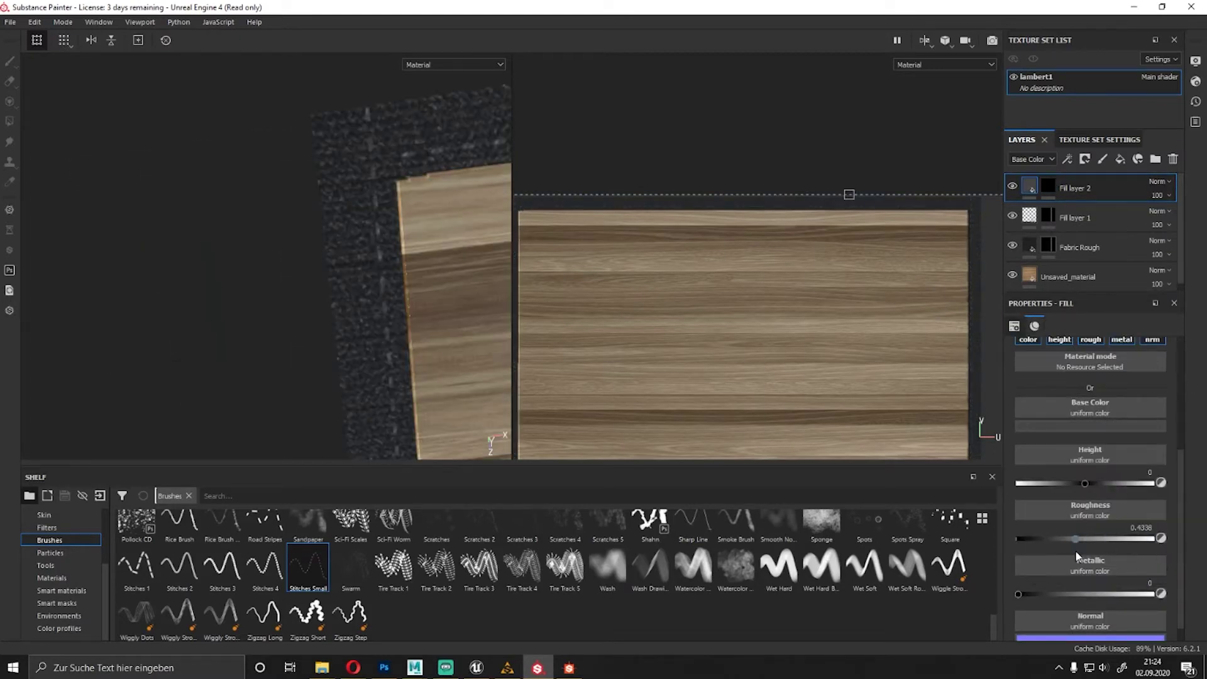
pyautogui.keyDown('alt'); pyautogui.moveTo(358, 183); pyautogui.dragTo(283, 207); pyautogui.keyUp('alt')
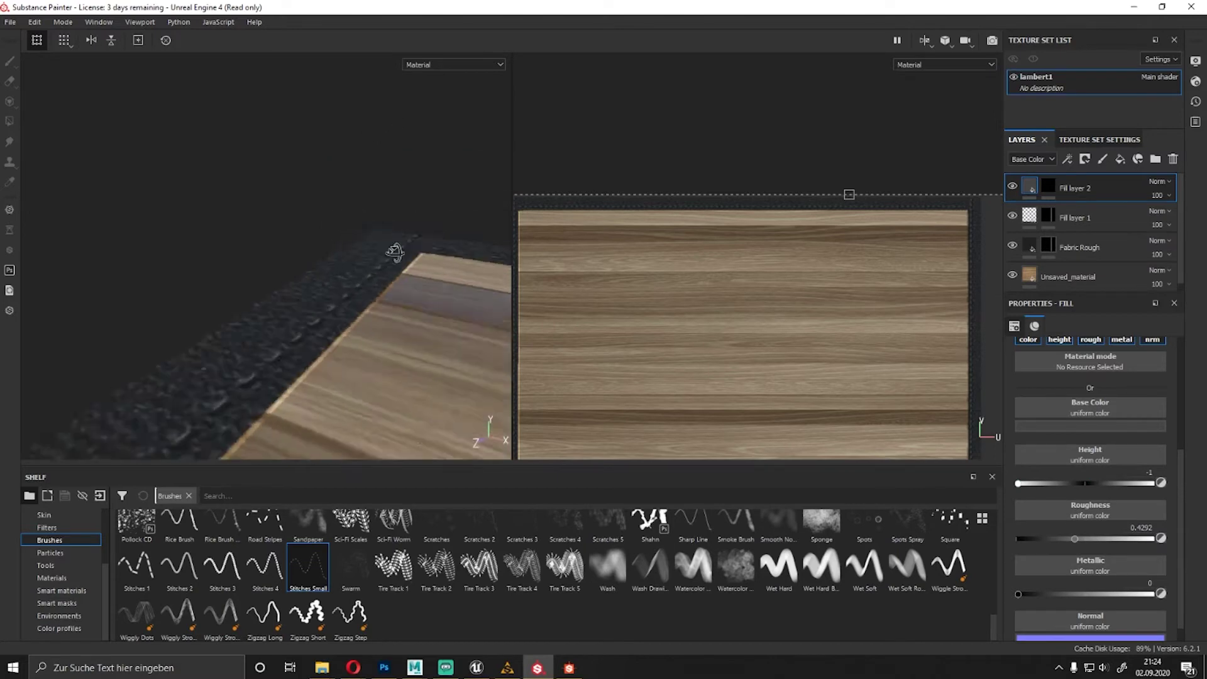
pyautogui.click(1044, 594)
pyautogui.moveTo(1049, 484)
pyautogui.mouseDown()
pyautogui.moveTo(1031, 484)
pyautogui.moveTo(1118, 508)
pyautogui.mouseUp()
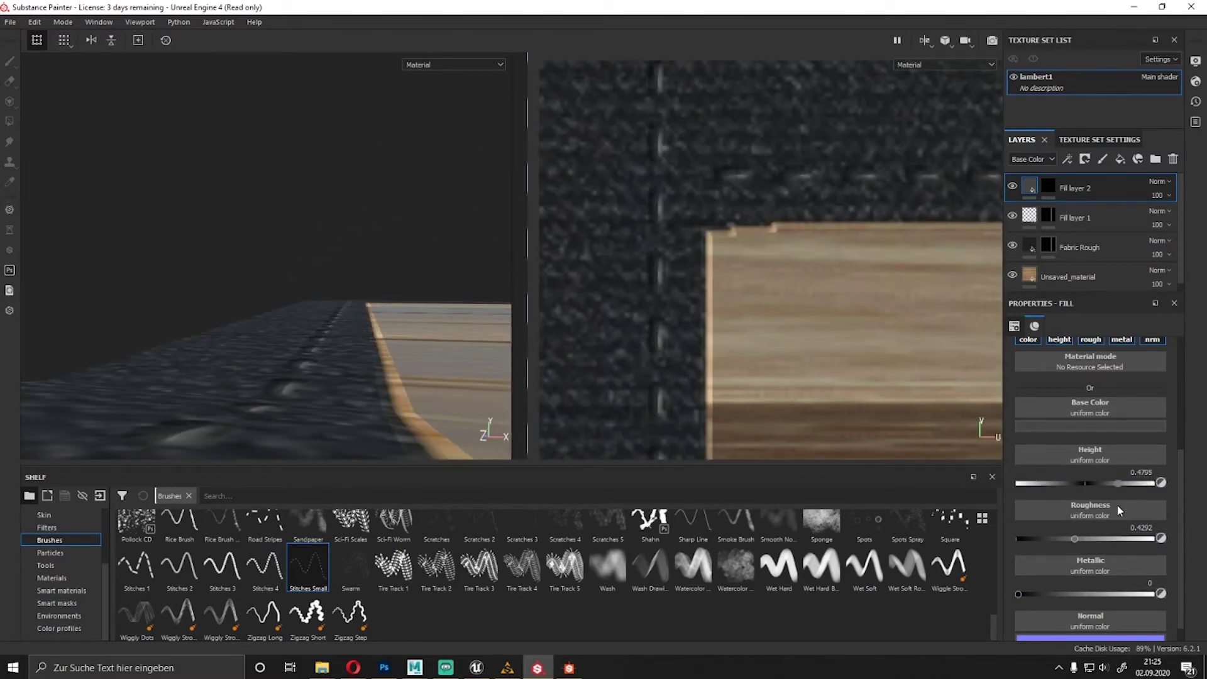
# Adjust Fill layer 1's height value and save the project as Tepich.
pyautogui.click(1069, 217)
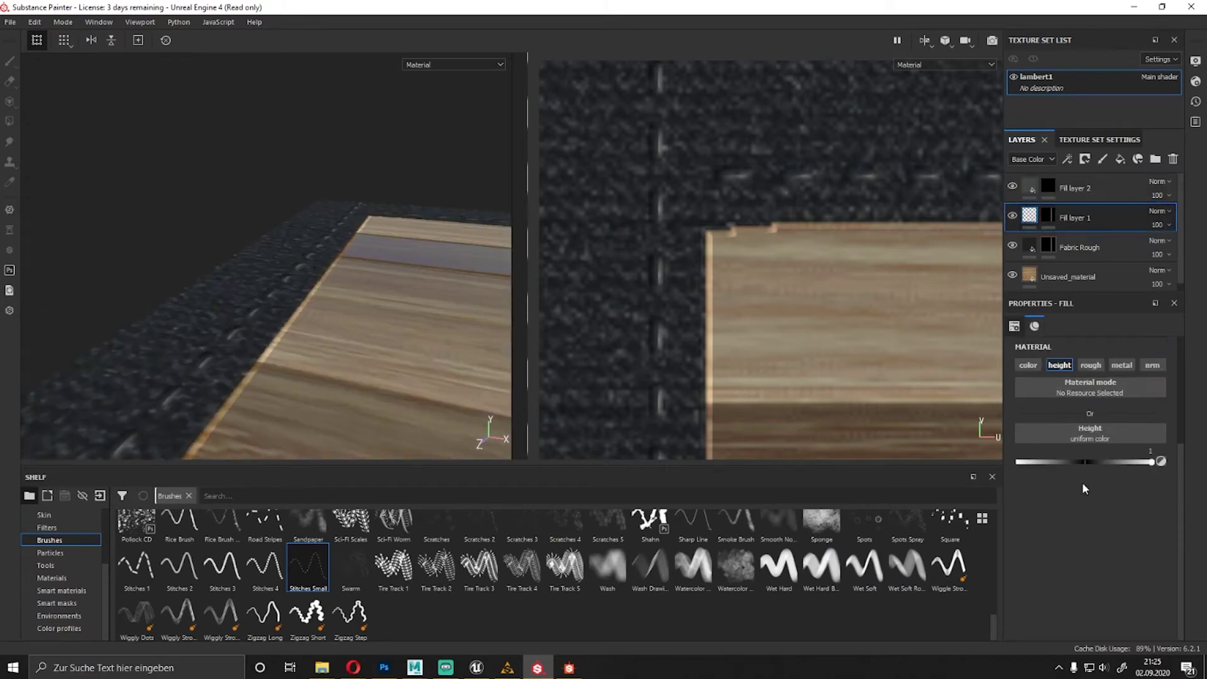
pyautogui.moveTo(1121, 462); pyautogui.dragTo(1017, 462)
pyautogui.keyDown('alt'); pyautogui.moveTo(399, 188); pyautogui.dragTo(302, 201); pyautogui.keyUp('alt')
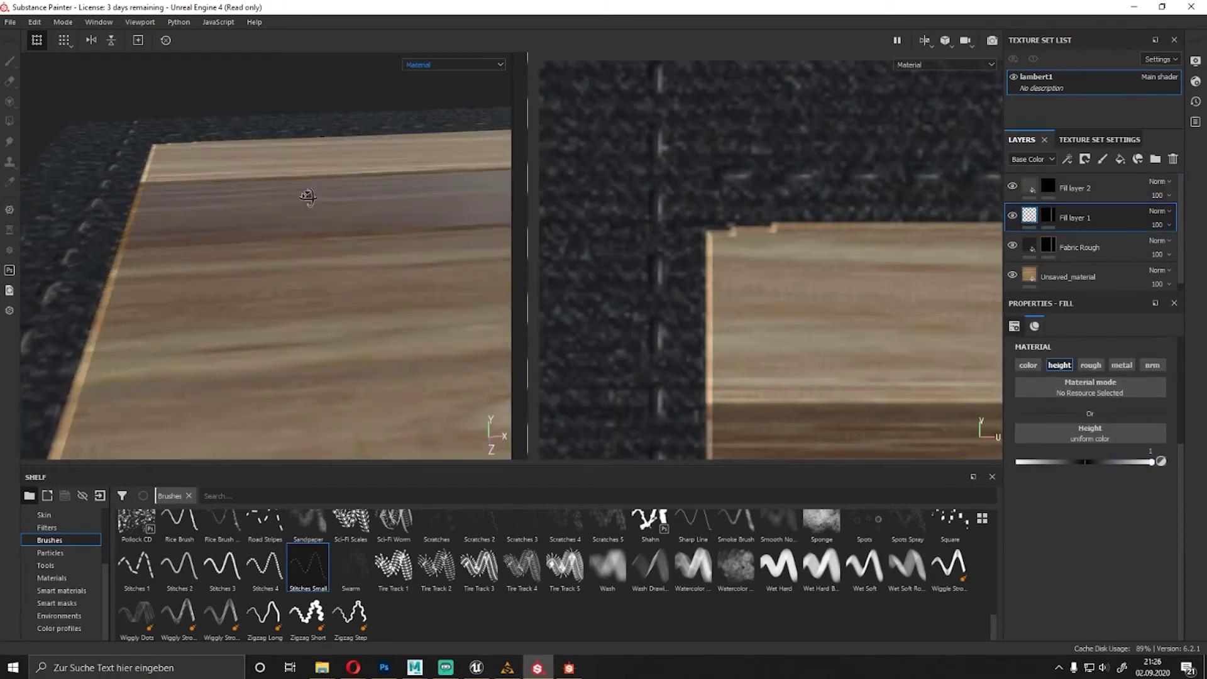
pyautogui.keyDown('alt'); pyautogui.moveTo(425, 329); pyautogui.dragTo(378, 302); pyautogui.keyUp('alt')
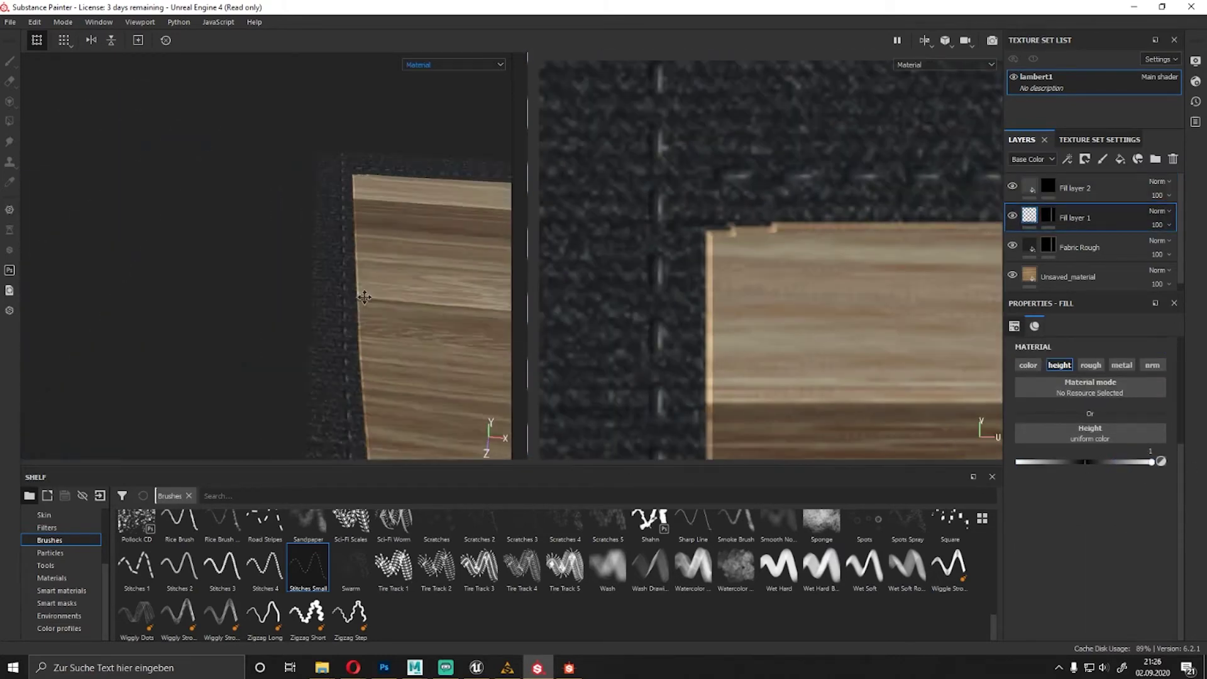
pyautogui.hotkey('ctrl', 's')
pyautogui.write('Tepich')
pyautogui.press('Return')
pyautogui.moveTo(296, 296)
pyautogui.keyDown('alt'); pyautogui.mouseDown()
pyautogui.moveTo(336, 235)
pyautogui.moveTo(271, 273)
pyautogui.mouseUp(); pyautogui.keyUp('alt')
pyautogui.click(1096, 187)
# Group the selected layers into a folder and move it lower in the stack.
pyautogui.keyDown('shift'); pyautogui.click(1103, 251); pyautogui.keyUp('shift')
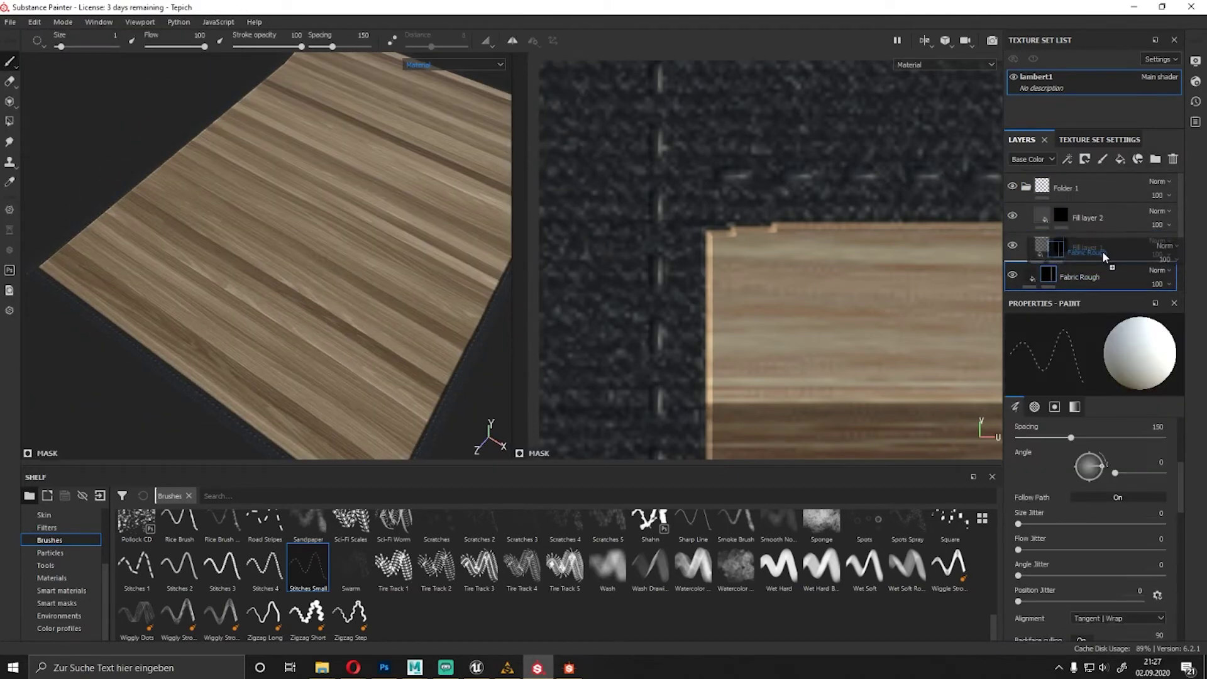
pyautogui.hotkey('ctrl', 'g')
pyautogui.click(1058, 195)
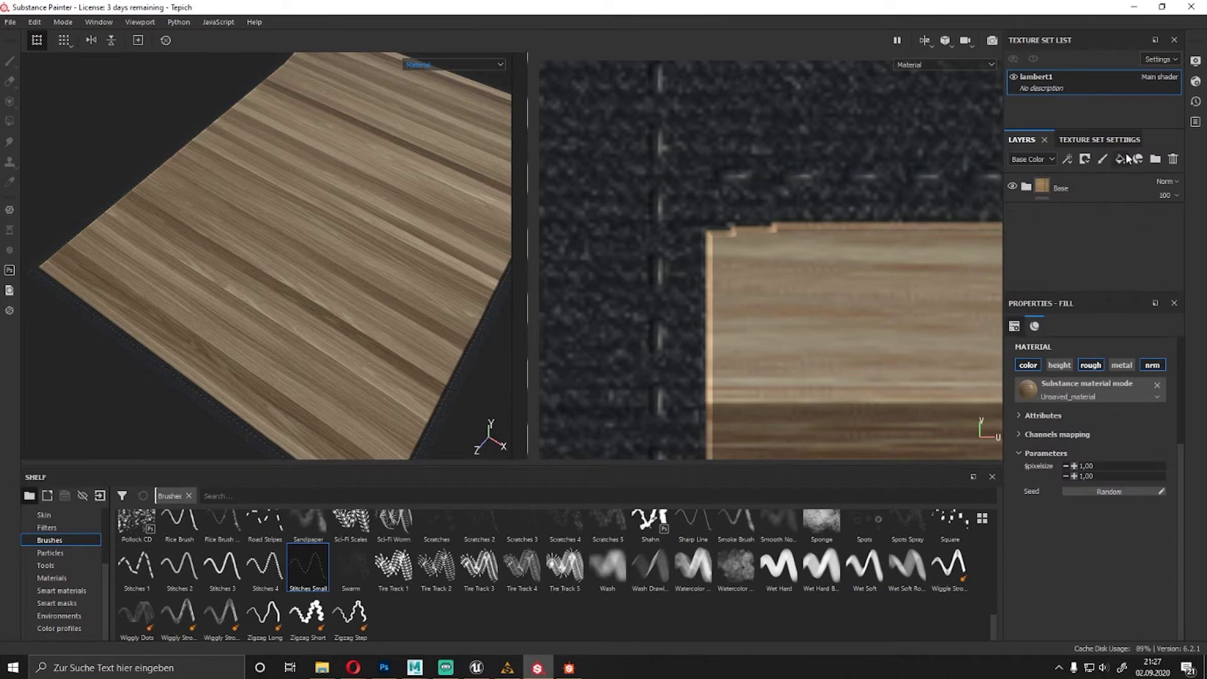
pyautogui.moveTo(1072, 240); pyautogui.dragTo(1065, 286)
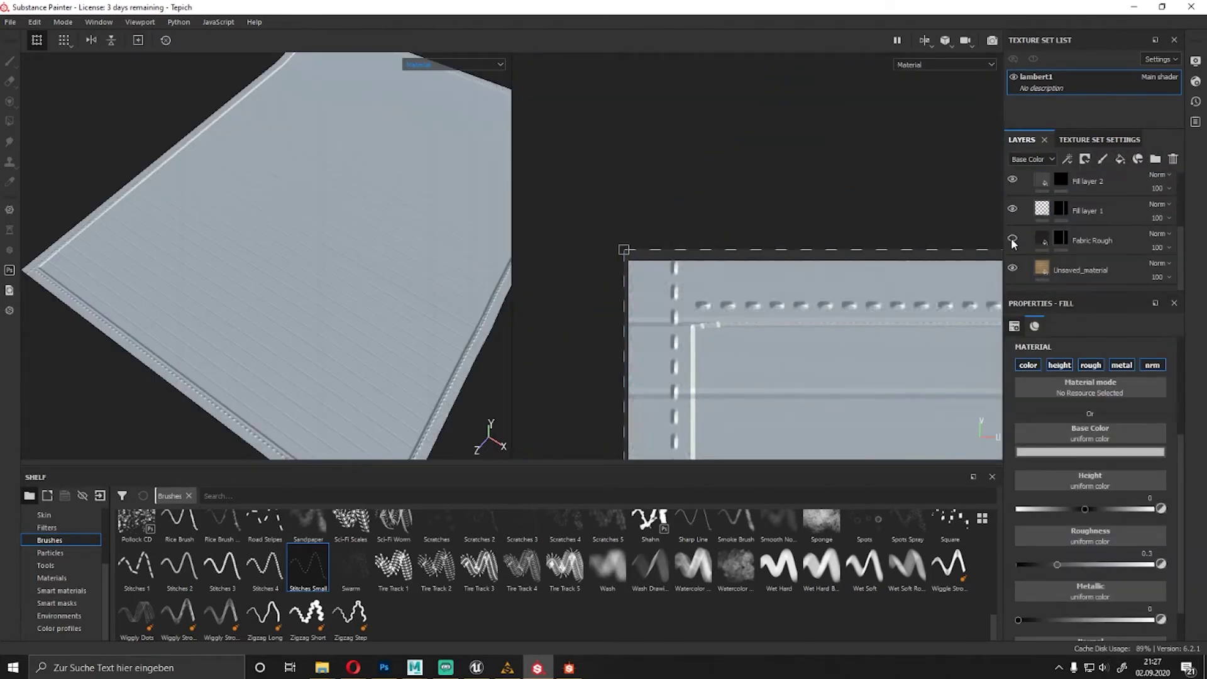
# Lower the Crumple fill effect's balance to 0.51.
pyautogui.click(1085, 190)
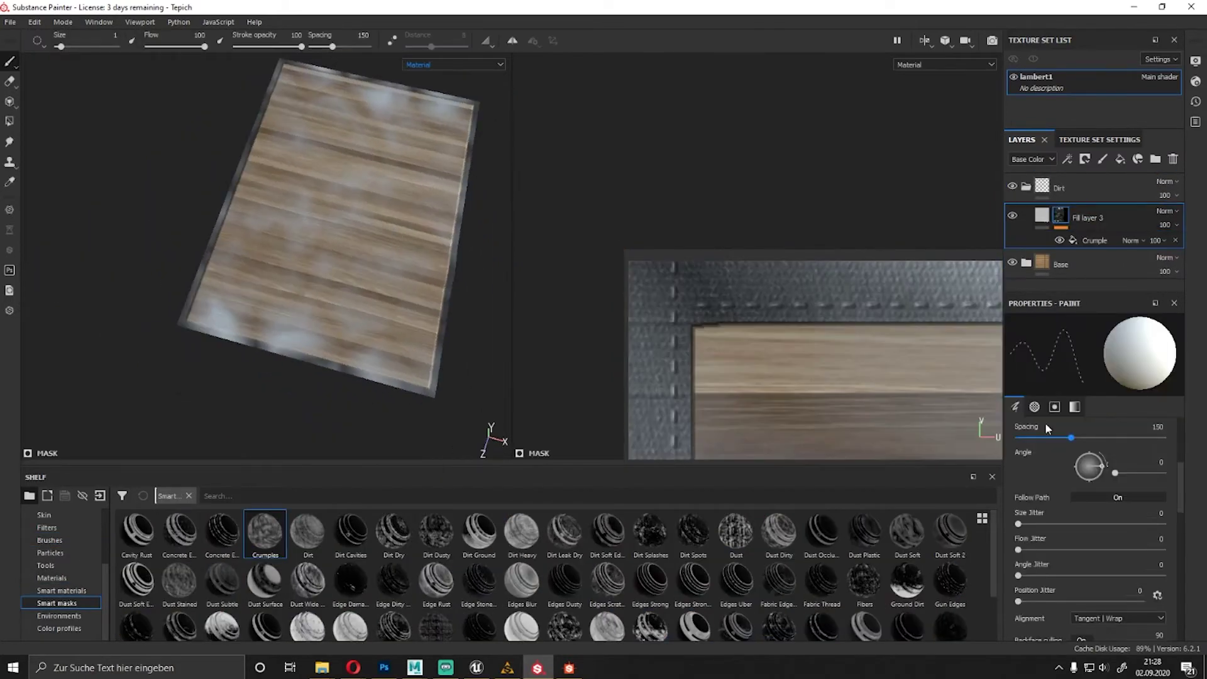
pyautogui.click(1095, 241)
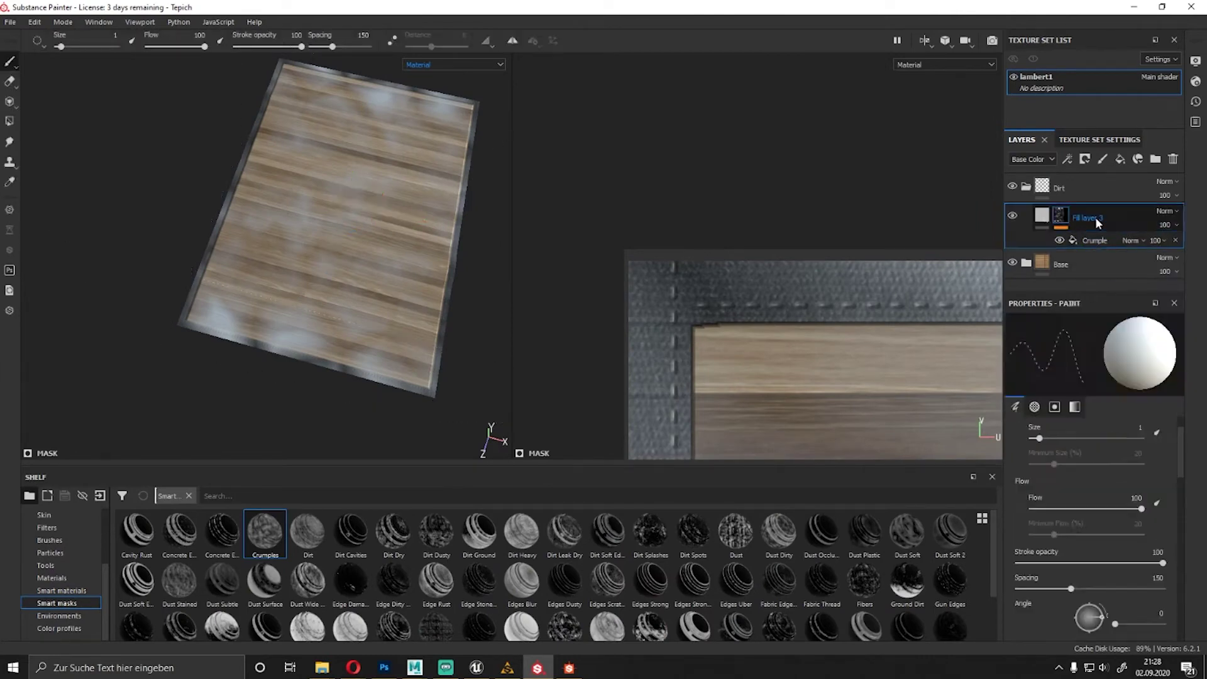
pyautogui.click(1101, 467)
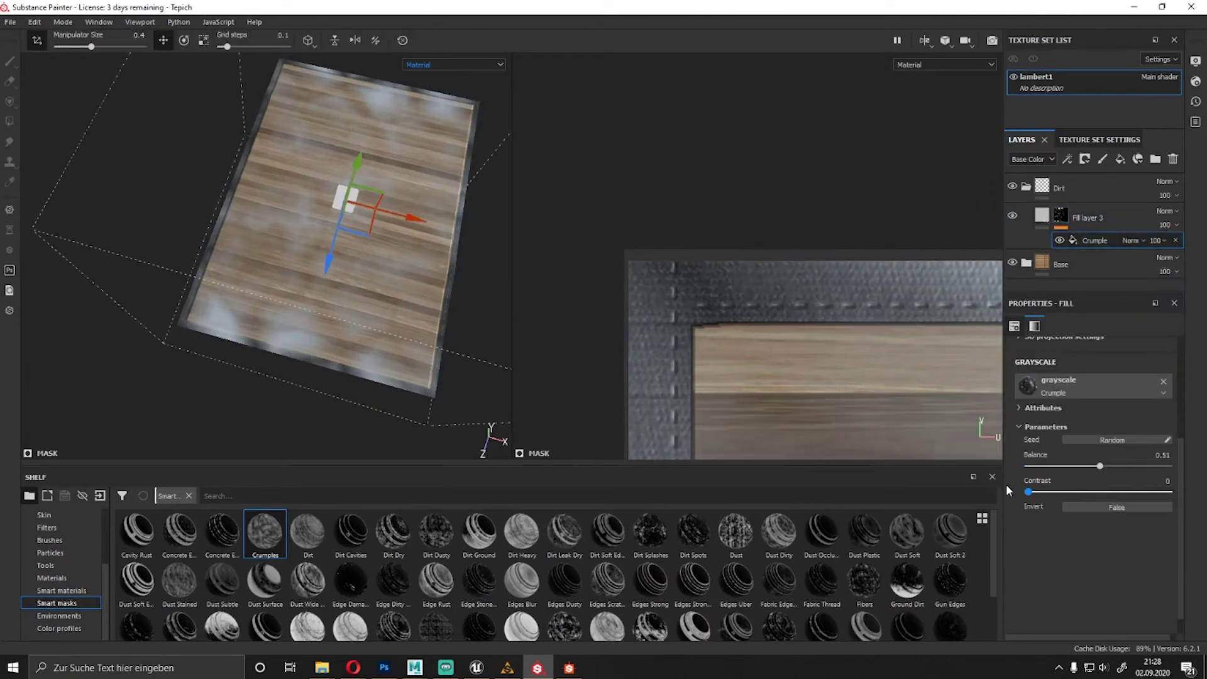
# Set the crumple dirt layer's opacity to 20 and pick a light grey fill base colour.
pyautogui.click(1162, 220)
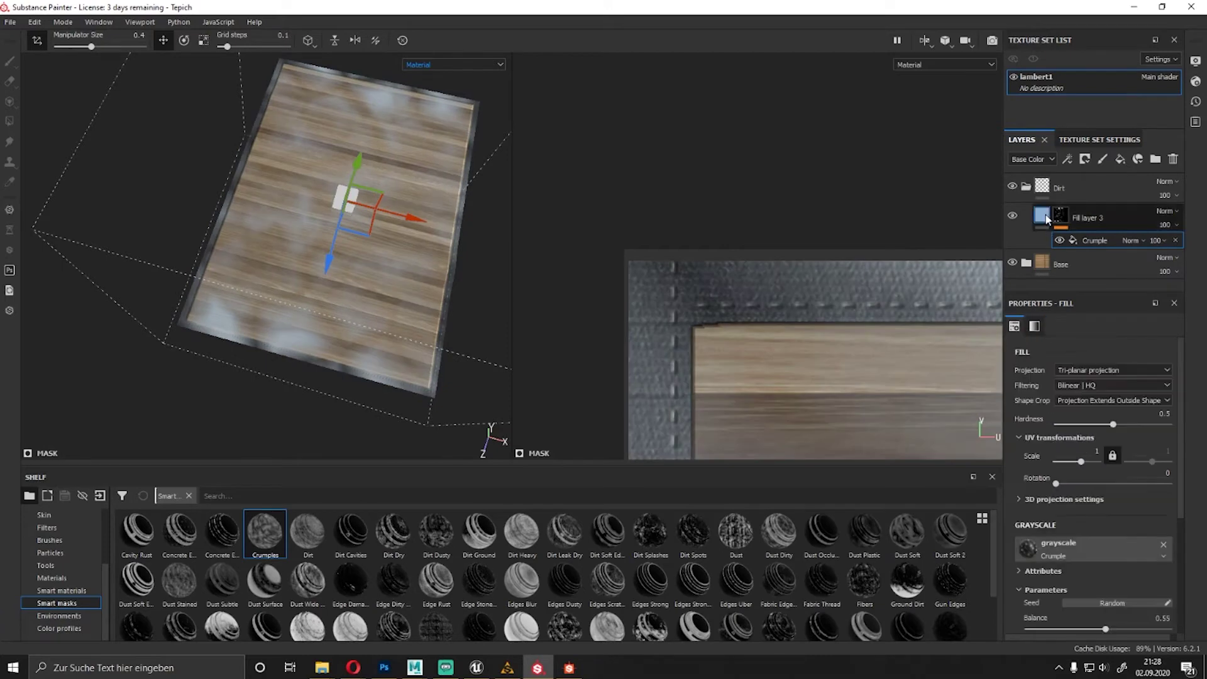
pyautogui.doubleClick(1164, 225)
pyautogui.write('20')
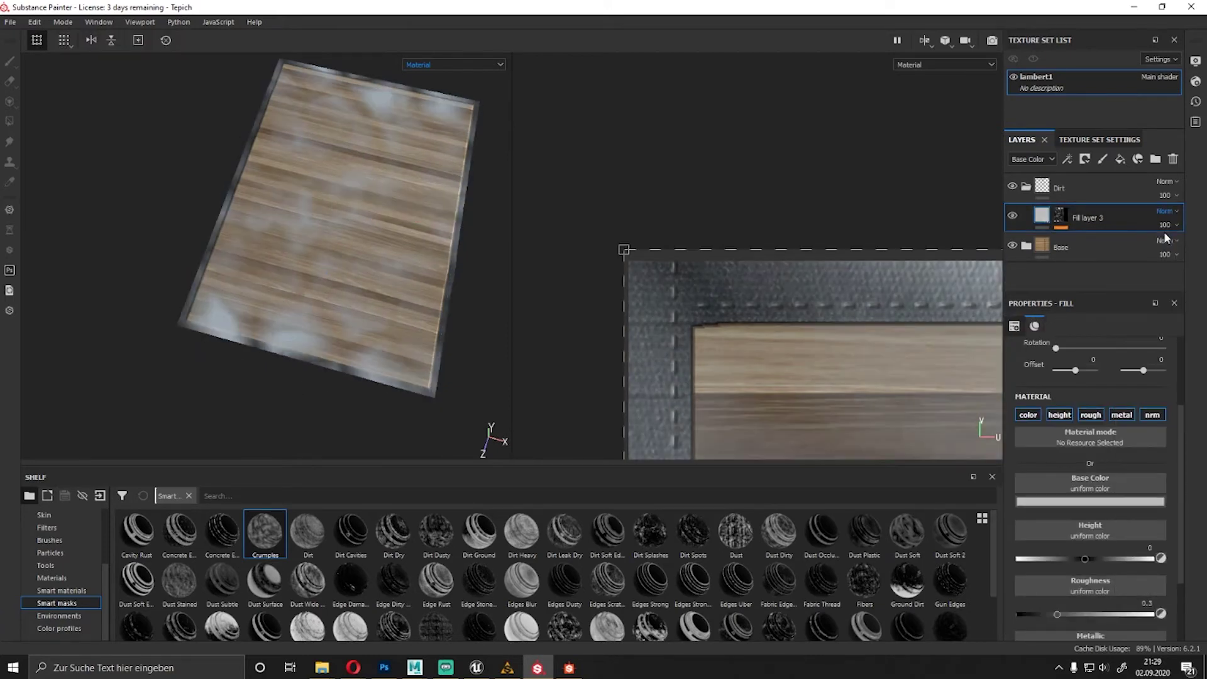
pyautogui.press('Return')
pyautogui.click(1090, 502)
pyautogui.click(1080, 604)
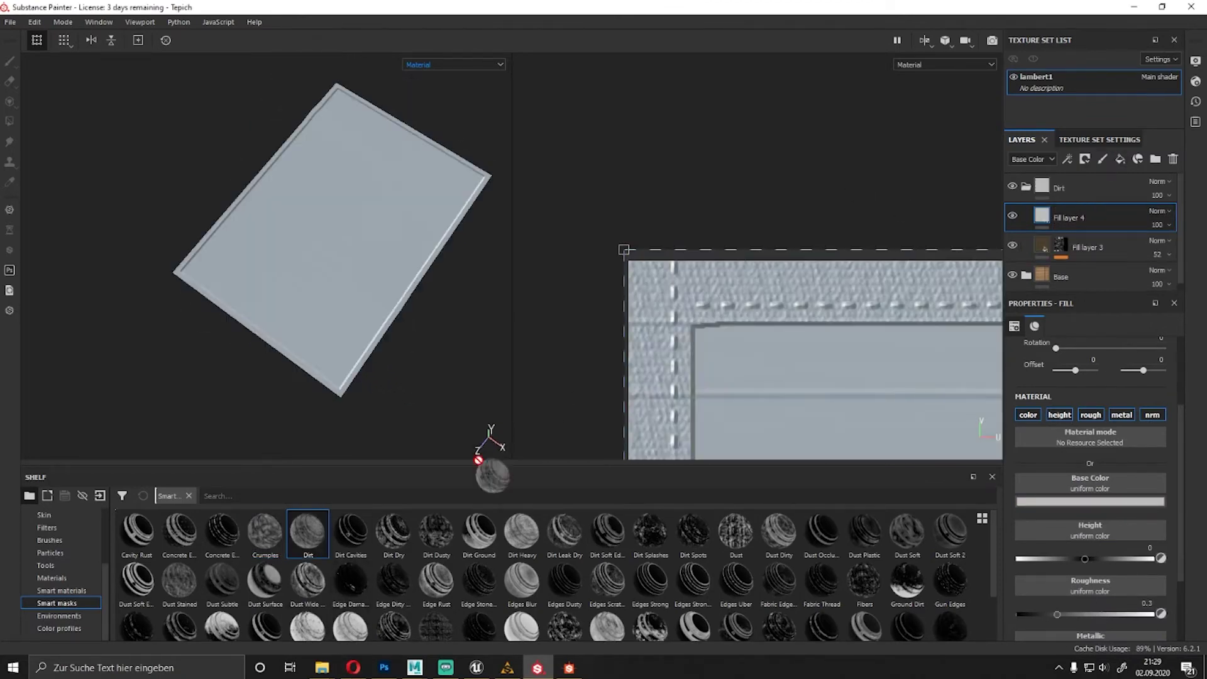
# Give Fill layer 4 the Dust Stained mask, Multiply blending, dark brown colour and 38% opacity.
pyautogui.moveTo(179, 582); pyautogui.dragTo(1069, 217)
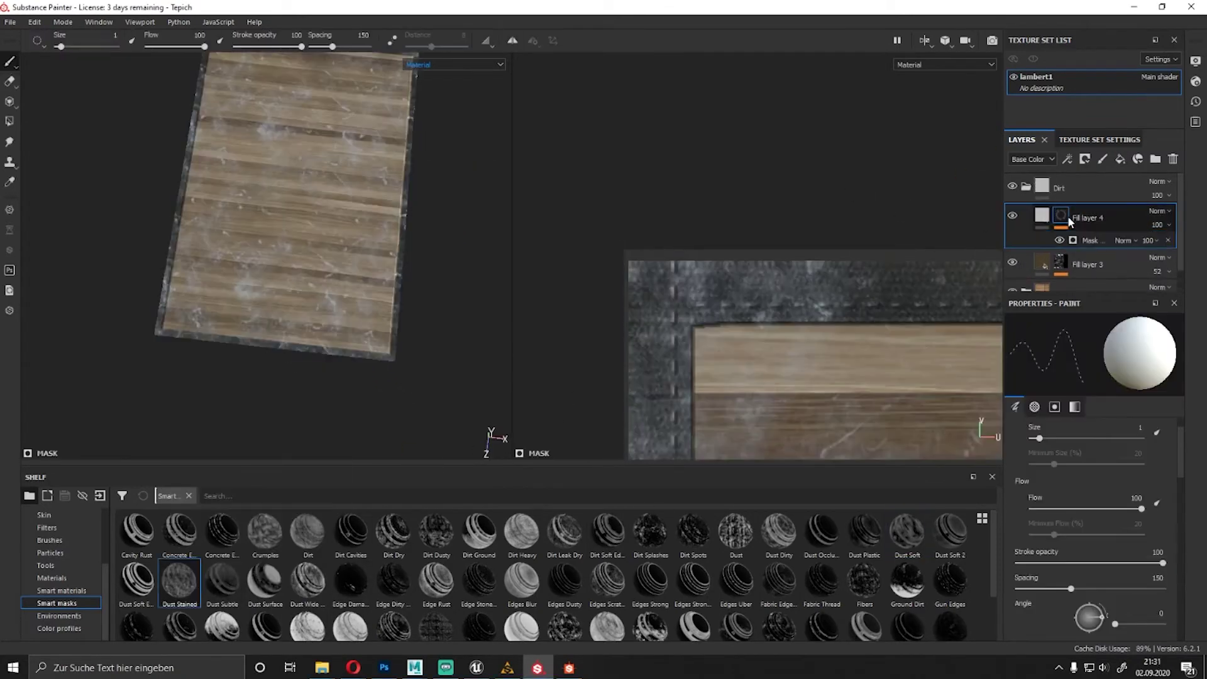
pyautogui.click(1104, 236)
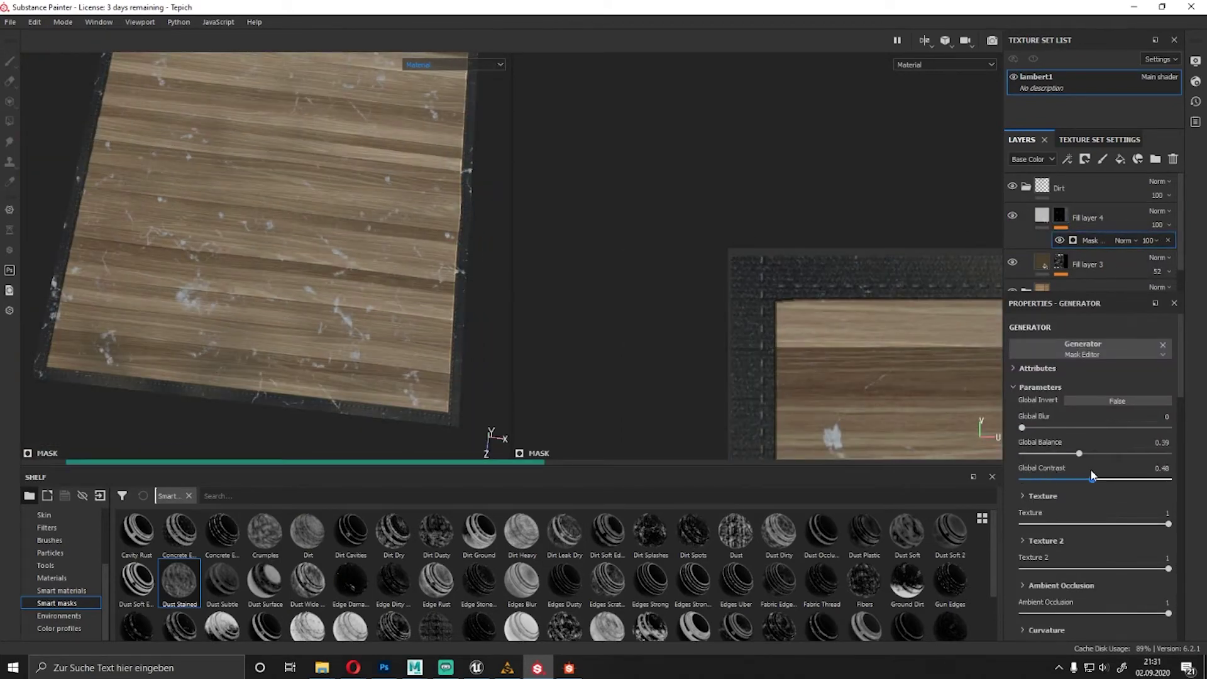
pyautogui.scroll(-3, 1129, 546)
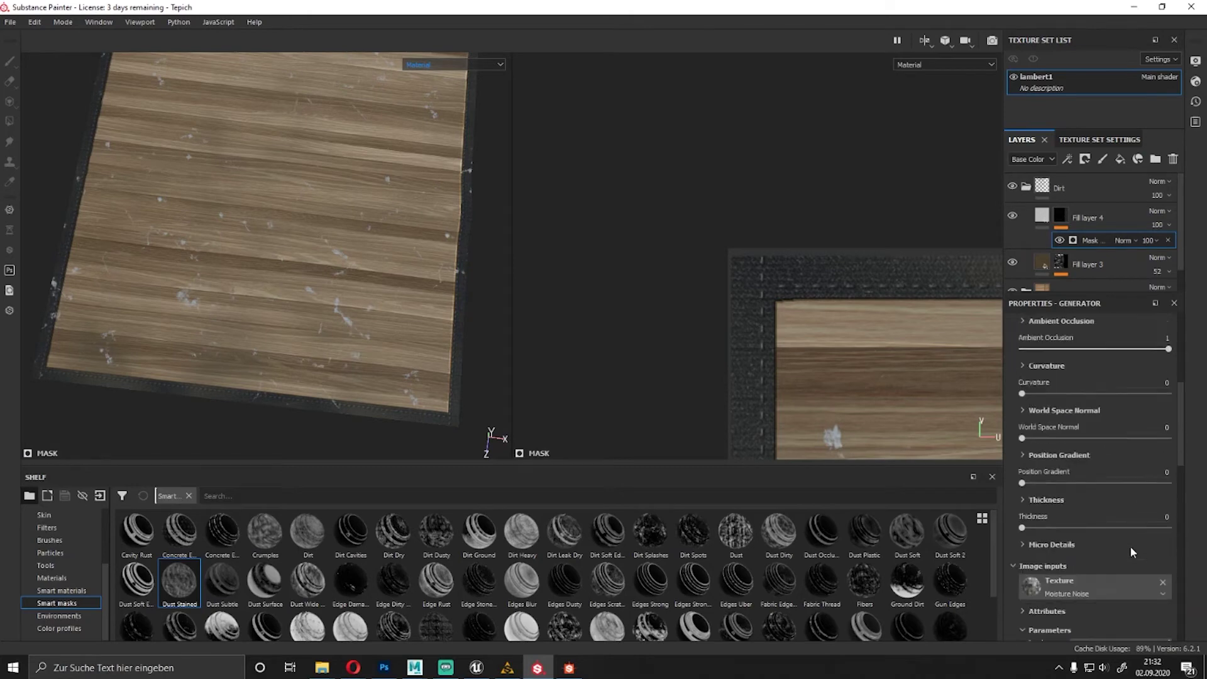
pyautogui.scroll(-3, 1130, 546)
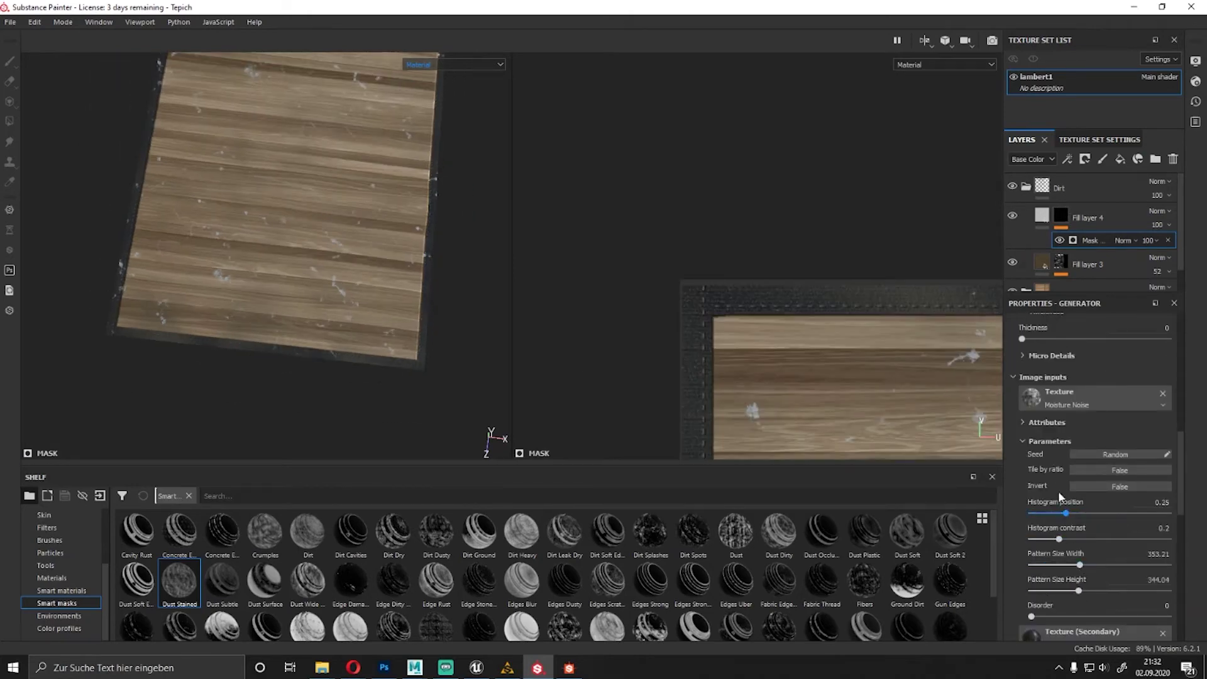
pyautogui.click(1088, 217)
pyautogui.click(1090, 501)
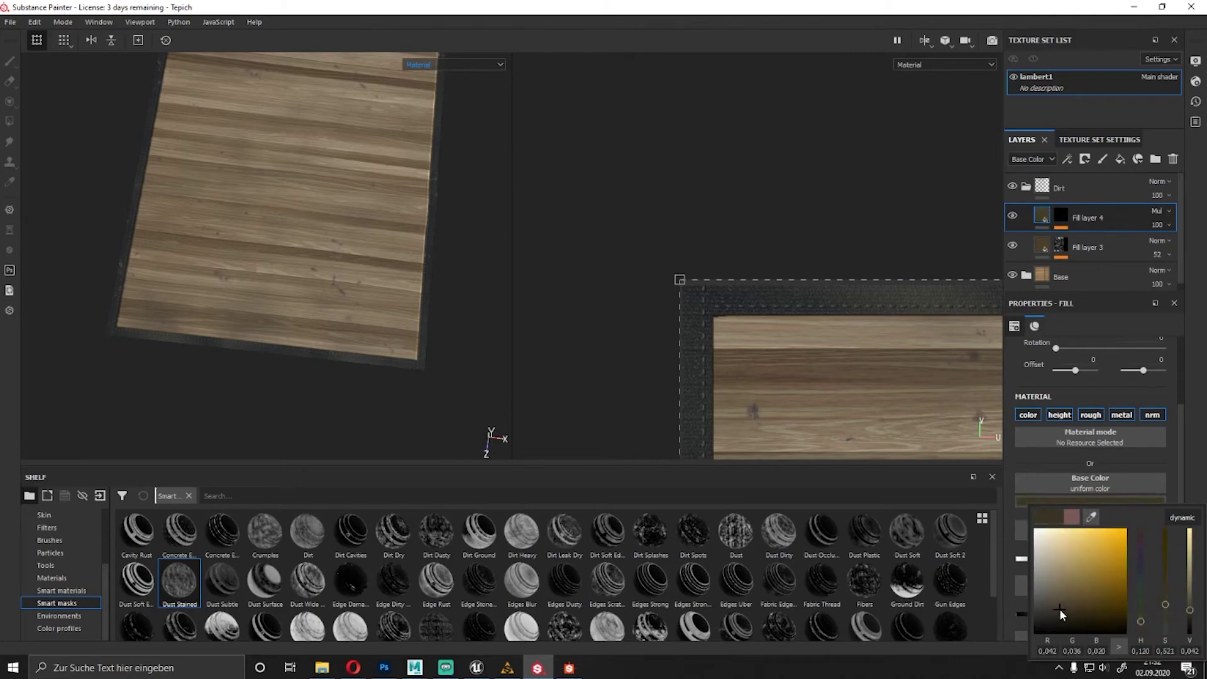
pyautogui.moveTo(1157, 224); pyautogui.dragTo(1167, 247)
pyautogui.keyDown('alt'); pyautogui.moveTo(197, 167); pyautogui.dragTo(164, 328); pyautogui.keyUp('alt')
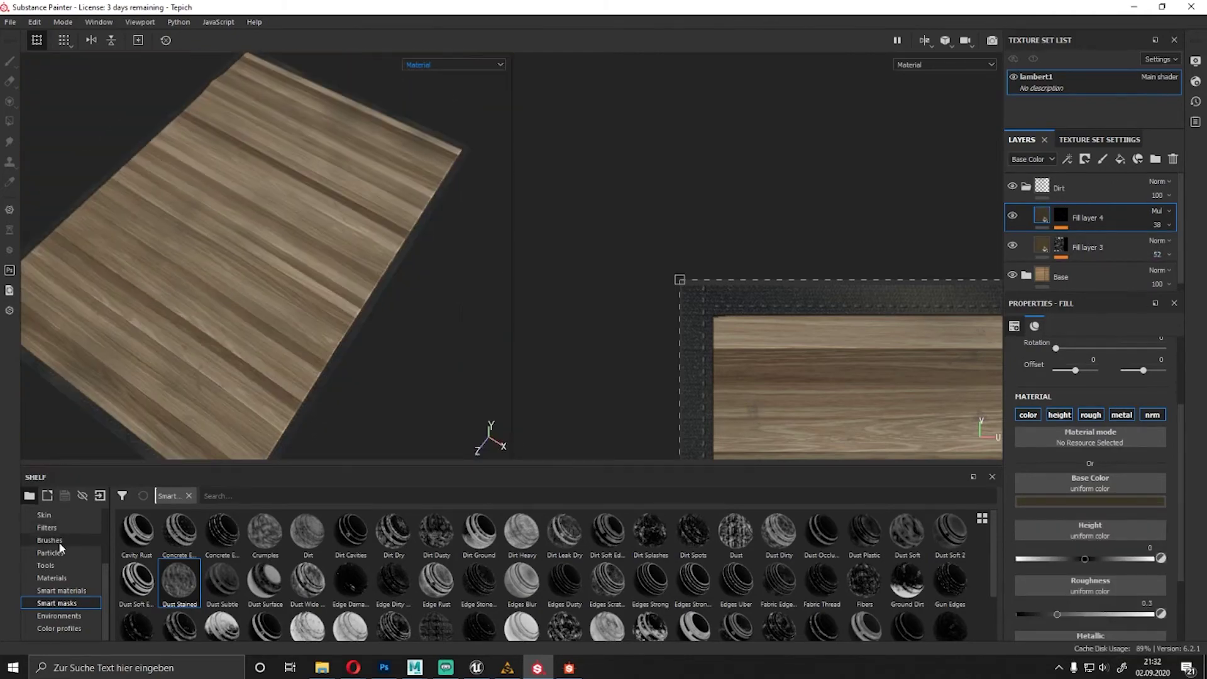
# Paint faint light-cream Drop Splatter marks on Layer 1 and adjust its opacity.
pyautogui.click(50, 540)
pyautogui.scroll(3, 56, 566)
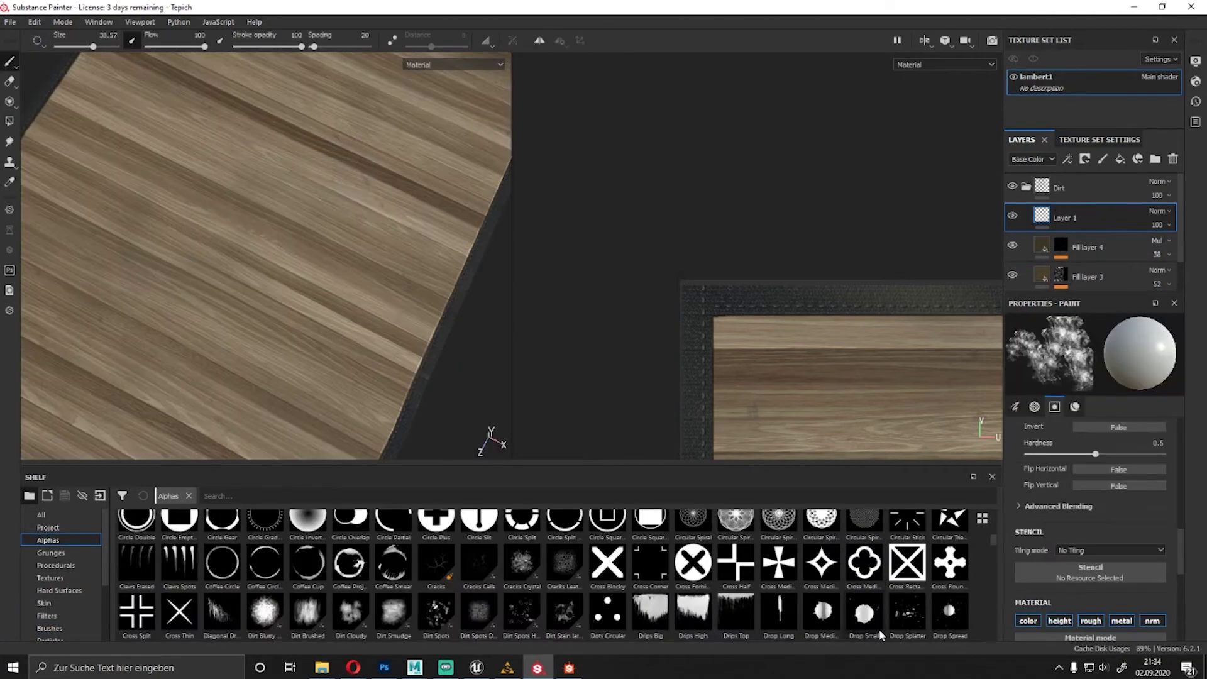
pyautogui.click(1075, 406)
pyautogui.click(1091, 501)
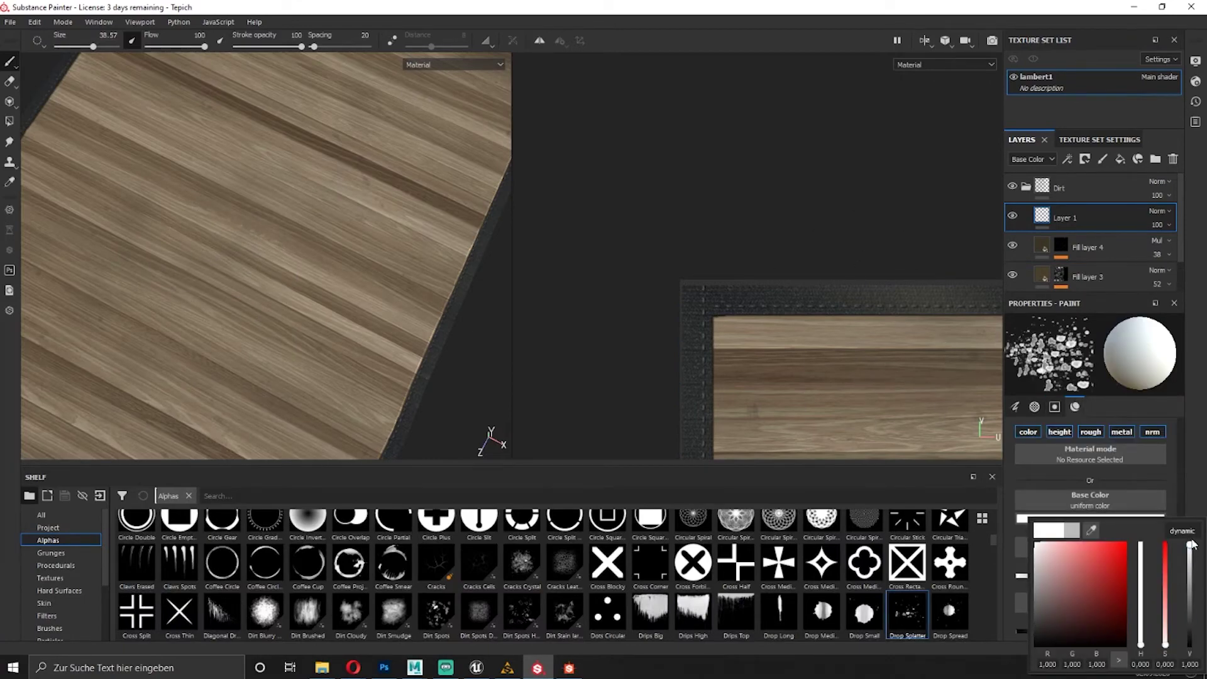
pyautogui.moveTo(1141, 644); pyautogui.dragTo(1141, 629)
pyautogui.scroll(-5, 1104, 571)
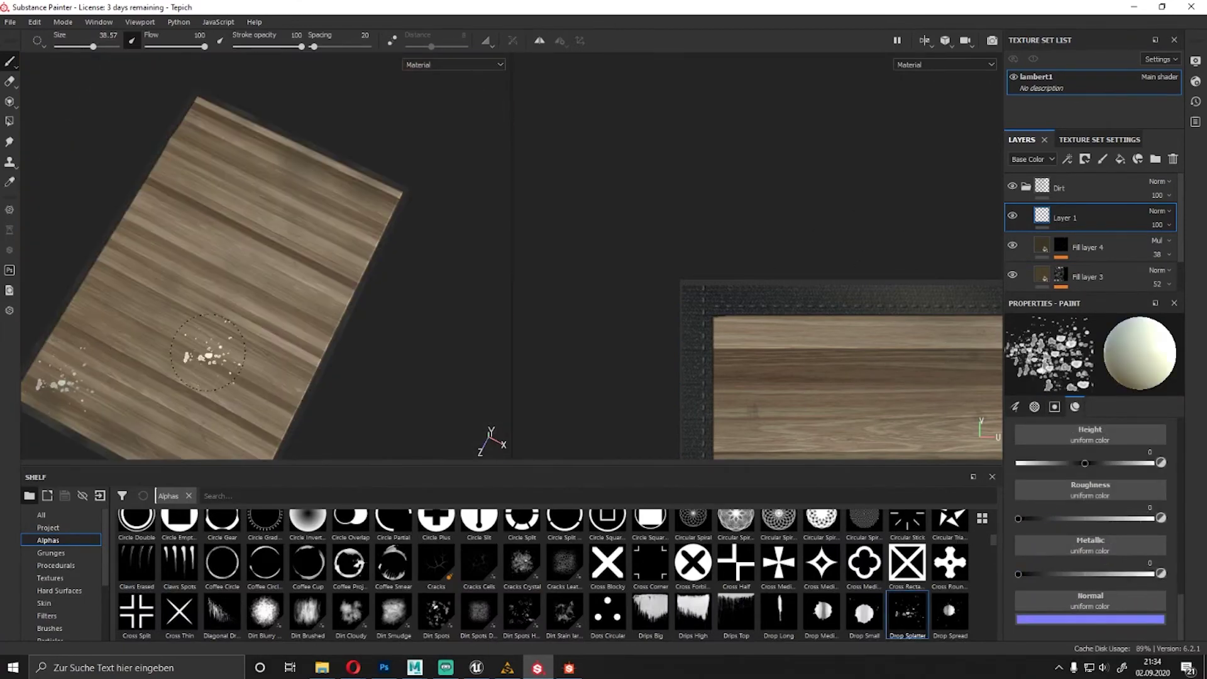
pyautogui.keyDown('alt'); pyautogui.moveTo(380, 364); pyautogui.dragTo(283, 283); pyautogui.keyUp('alt')
pyautogui.scroll(1, 1157, 212)
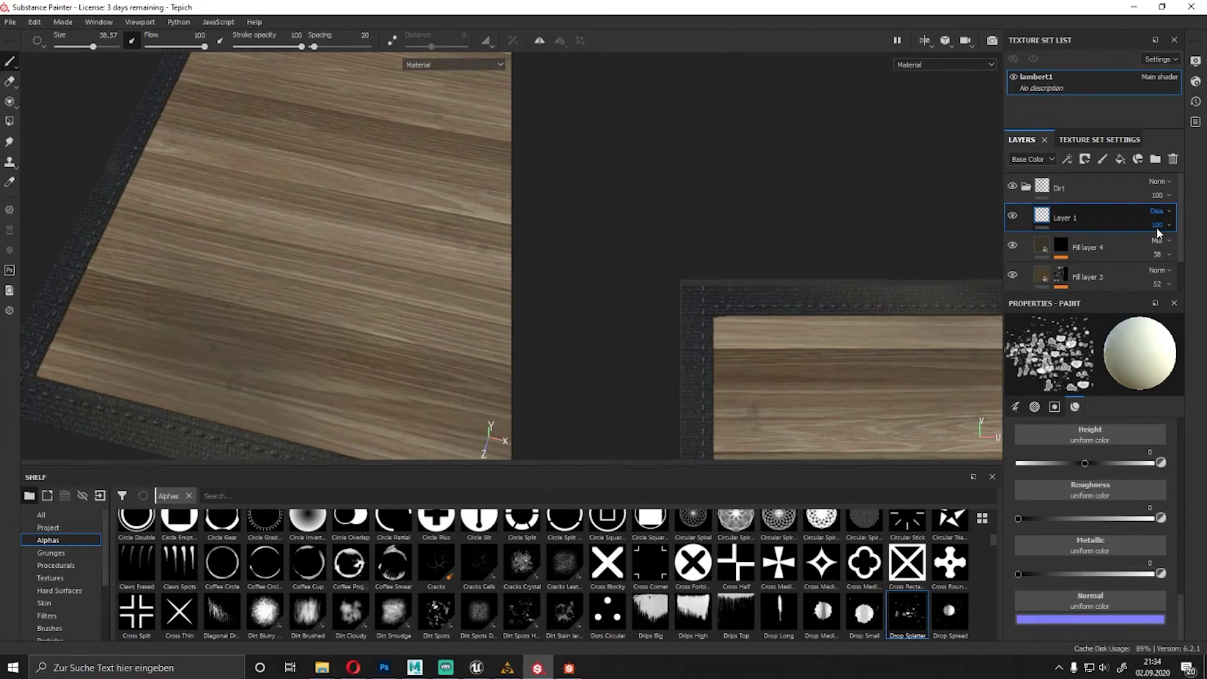
pyautogui.scroll(1, 1157, 212)
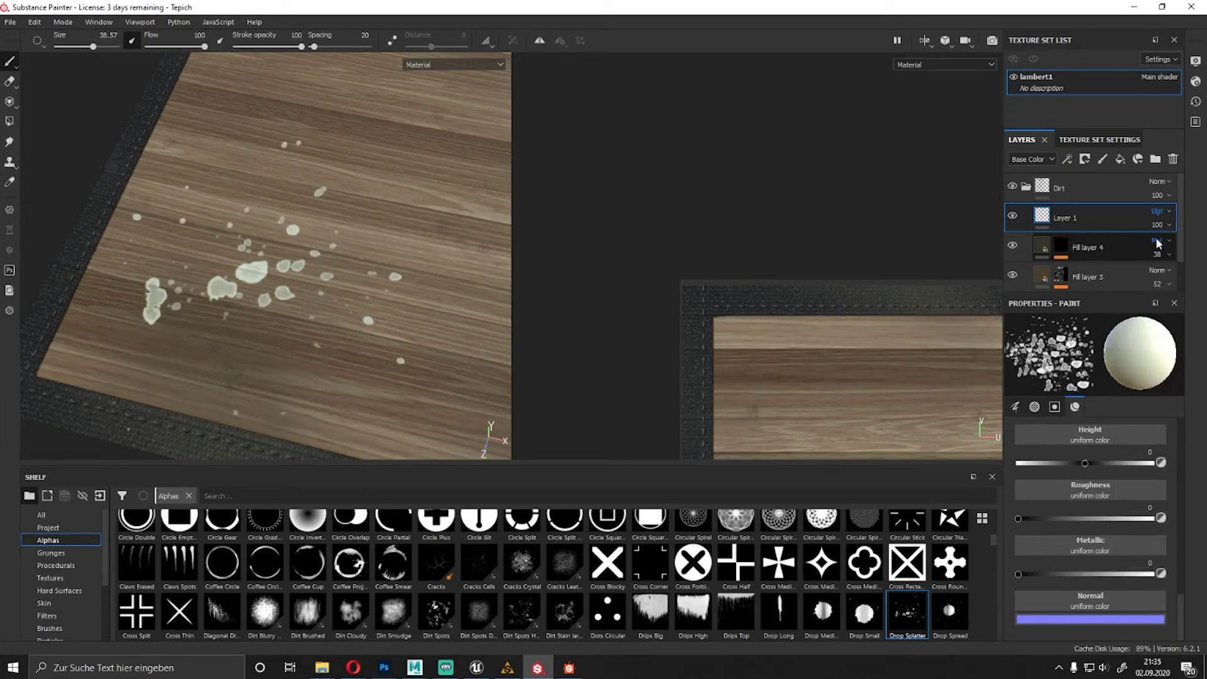
pyautogui.moveTo(1147, 247); pyautogui.dragTo(1150, 247)
pyautogui.keyDown('alt'); pyautogui.moveTo(377, 251); pyautogui.dragTo(324, 262); pyautogui.keyUp('alt')
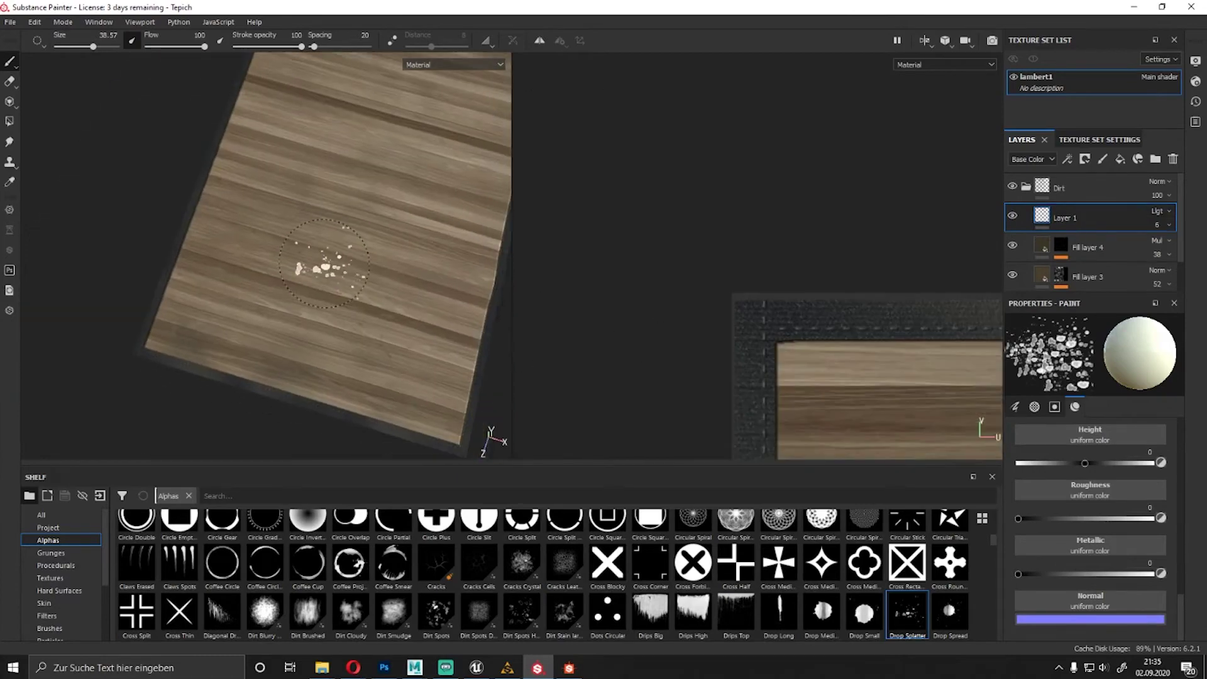
# Add paint Layer 2 with a Smudge Cloud alpha and near-black colour.
pyautogui.click(1102, 159)
pyautogui.scroll(-3, 736, 585)
pyautogui.click(736, 613)
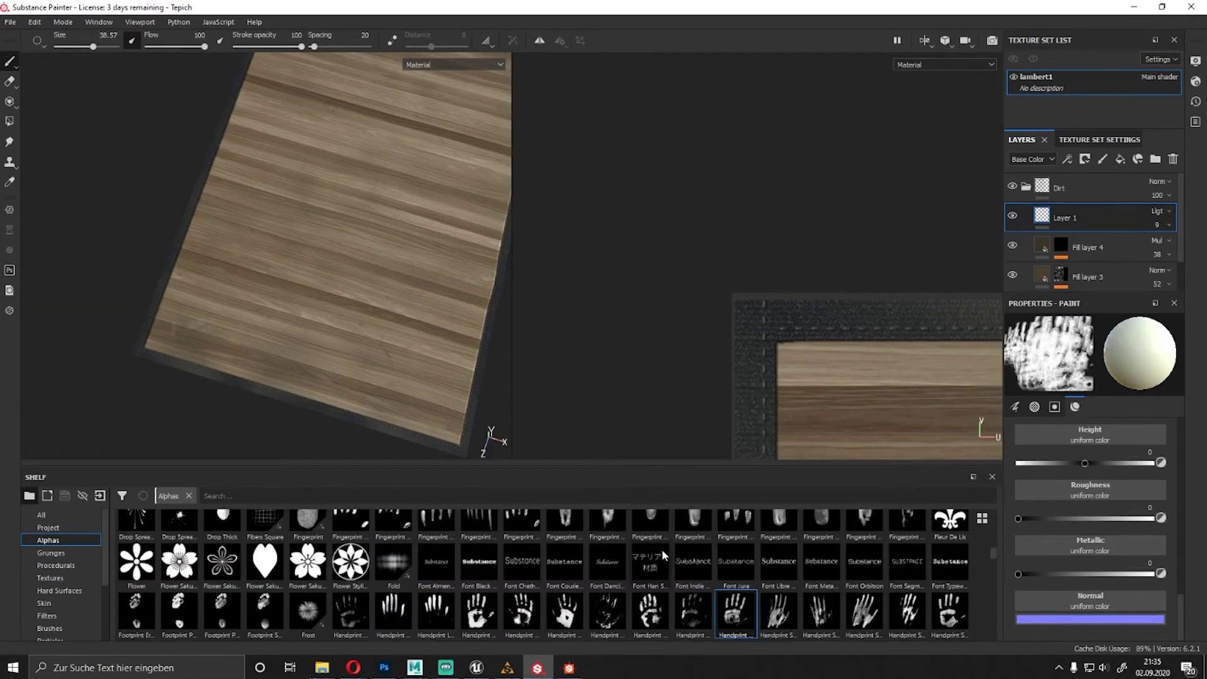
pyautogui.scroll(-3, 801, 579)
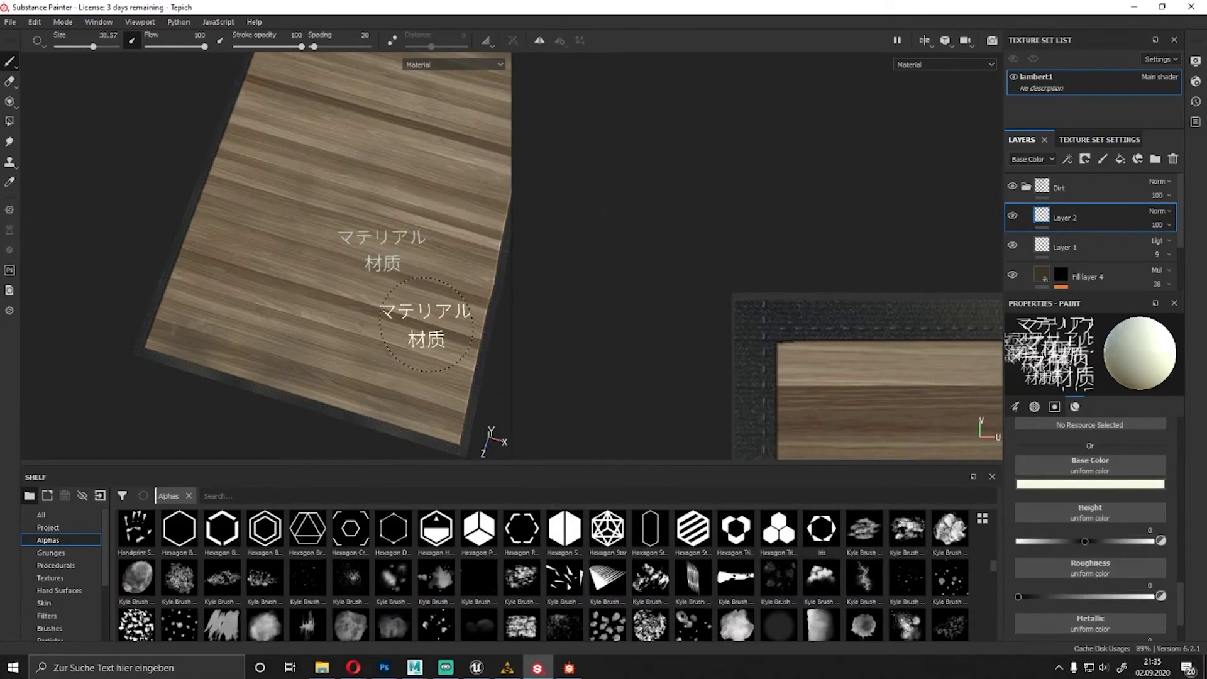
pyautogui.scroll(-10, 608, 566)
pyautogui.click(608, 540)
pyautogui.keyDown('alt'); pyautogui.moveTo(402, 232); pyautogui.dragTo(352, 207); pyautogui.keyUp('alt')
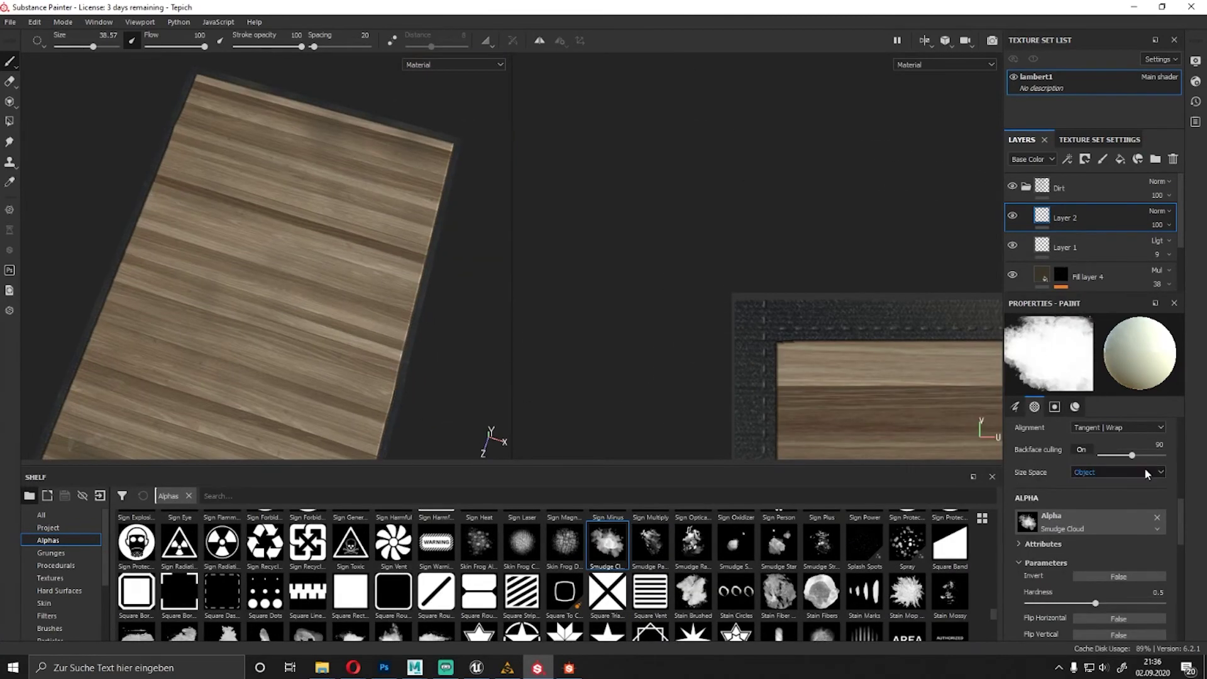
pyautogui.scroll(-5, 1144, 473)
pyautogui.click(1090, 481)
pyautogui.click(1090, 481)
pyautogui.moveTo(1189, 522); pyautogui.dragTo(1193, 598)
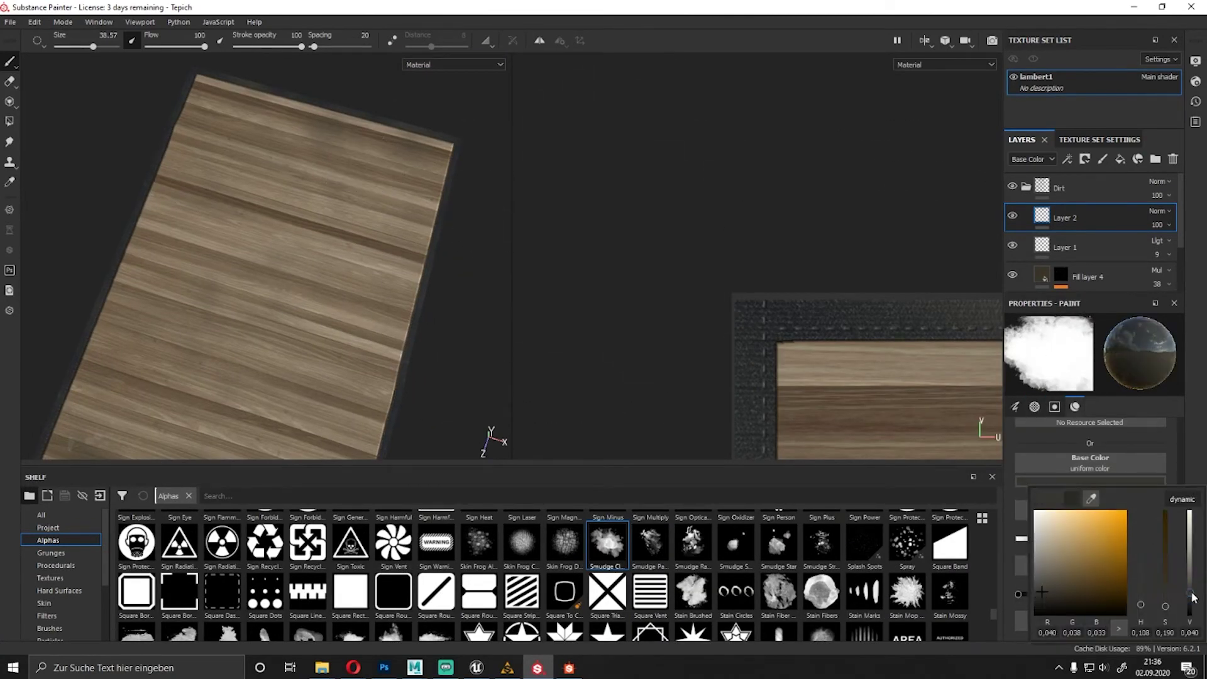
pyautogui.click(1173, 447)
# Change Layer 2's blend mode and lower its opacity.
pyautogui.scroll(-5, 1085, 594)
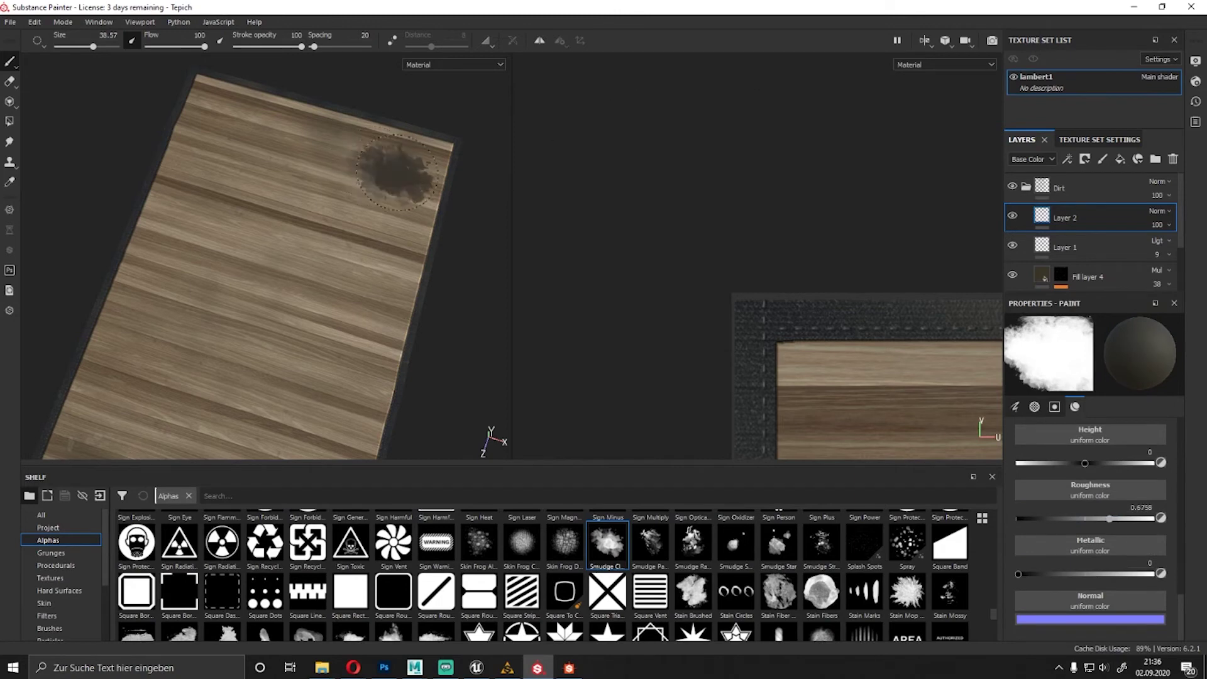
pyautogui.scroll(2, 396, 171)
pyautogui.click(1157, 211)
pyautogui.click(1155, 242)
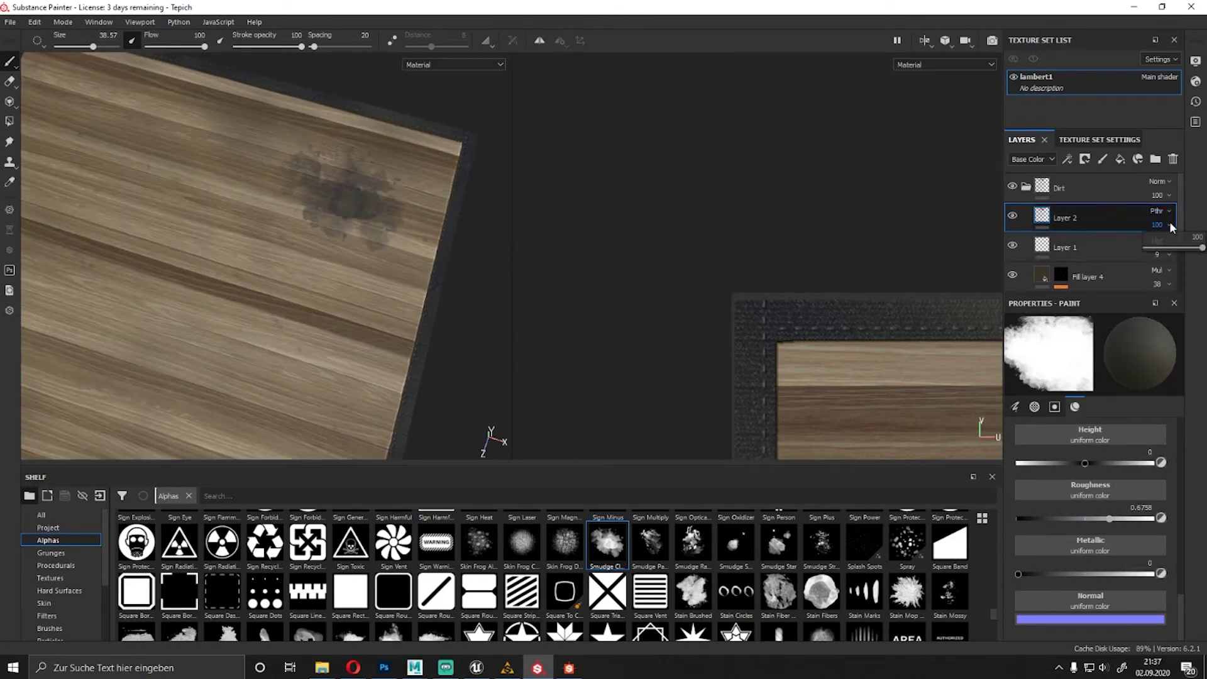
pyautogui.write('70')
pyautogui.press('Return')
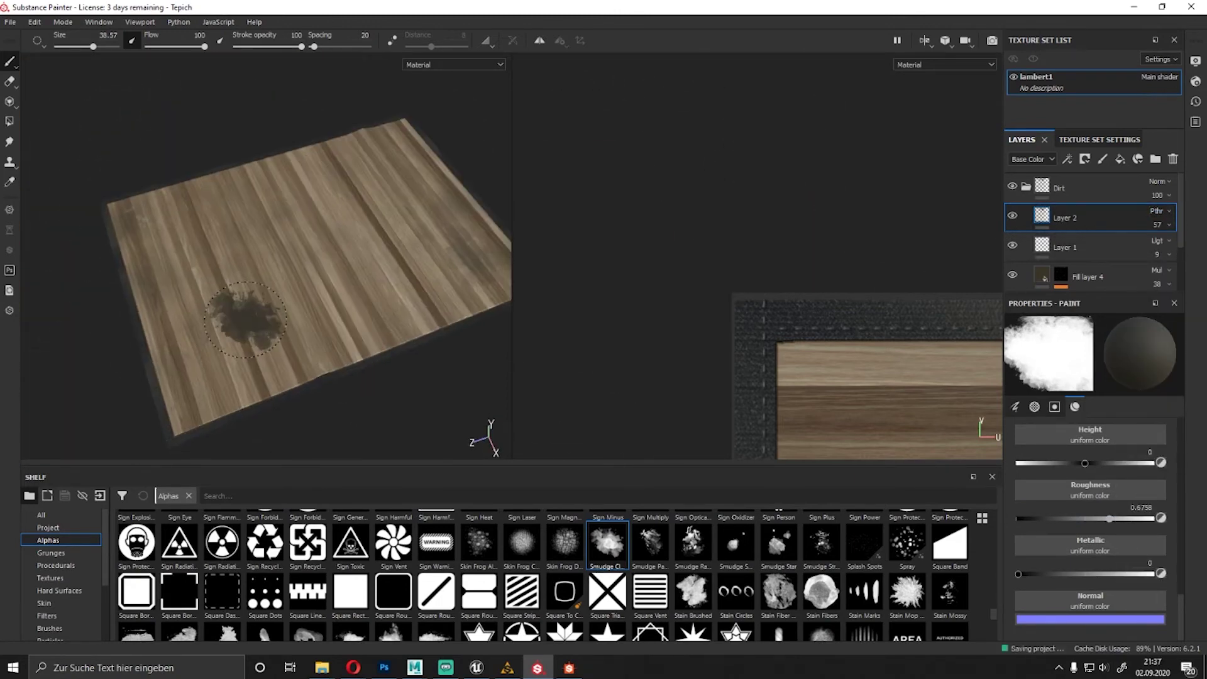
# Export the rug textures as targa at the texture set's size.
pyautogui.click(10, 21)
pyautogui.click(38, 205)
pyautogui.click(607, 211)
pyautogui.click(570, 238)
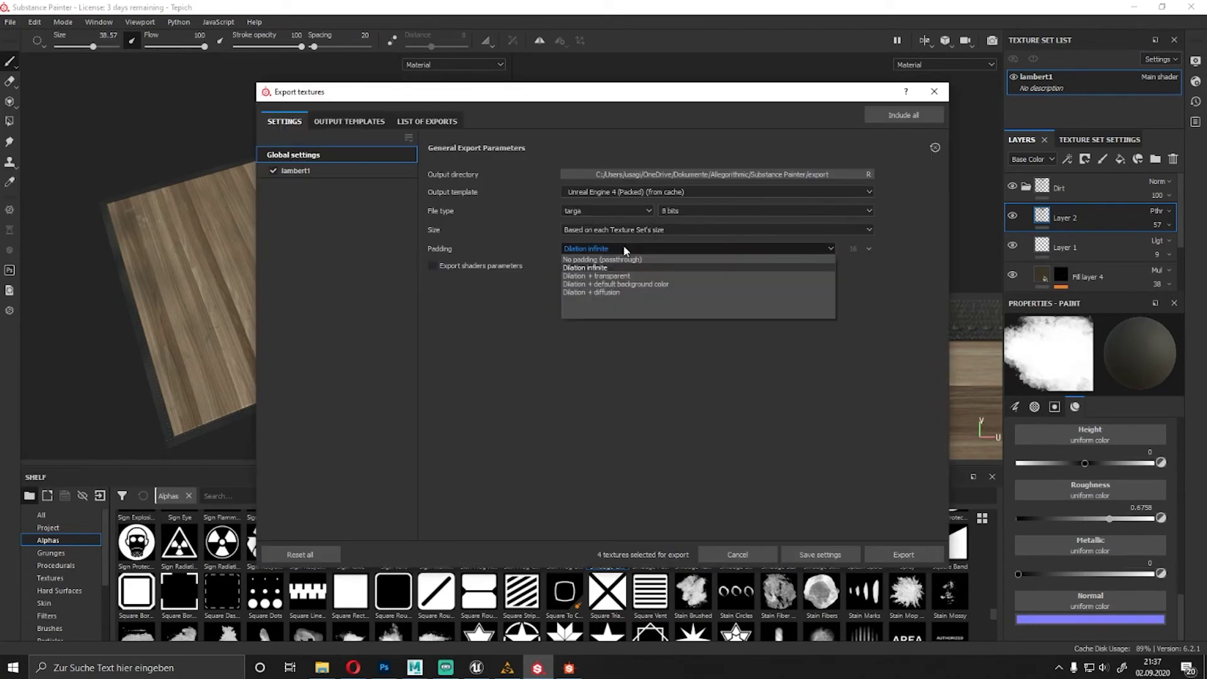
pyautogui.click(692, 229)
pyautogui.click(613, 240)
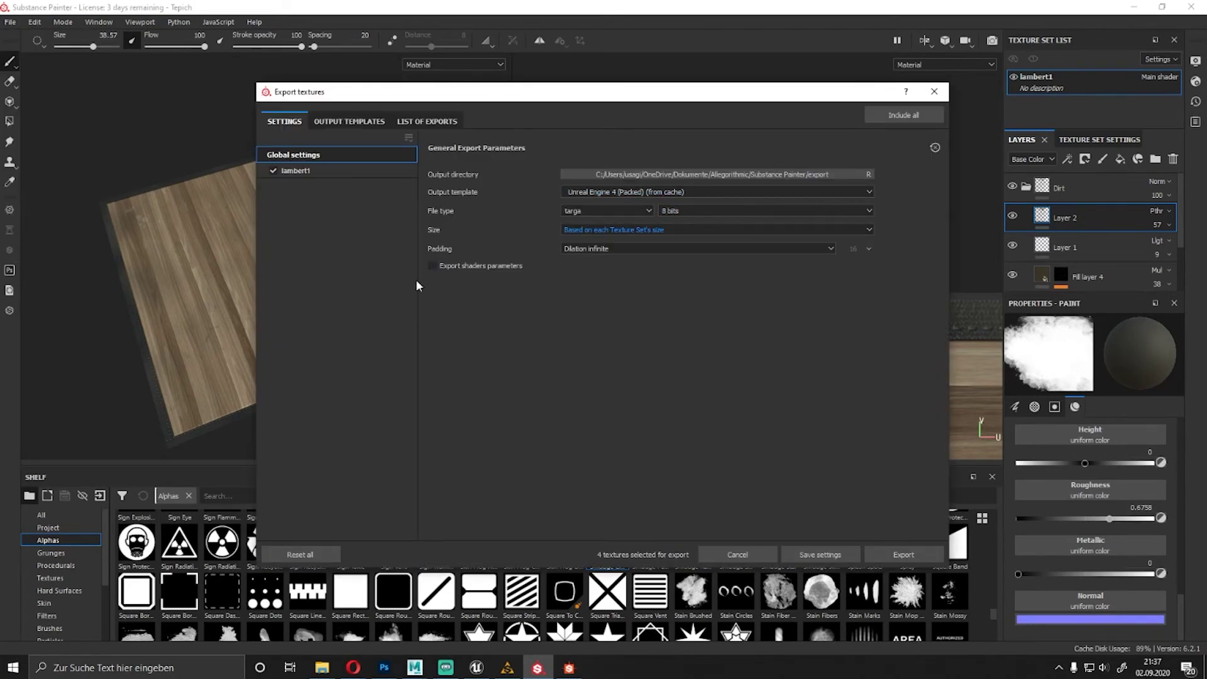
pyautogui.click(903, 554)
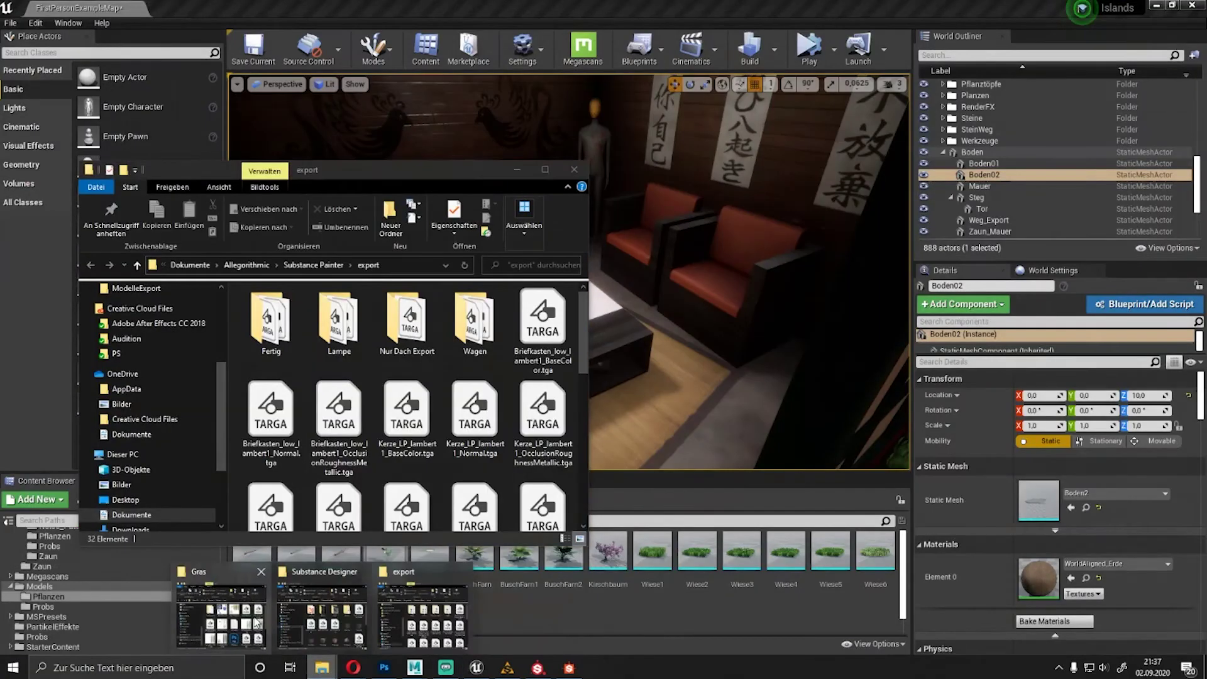
# Rename the exported ORM texture to Teppich_Pack in the Probs folder.
pyautogui.doubleClick(747, 324)
pyautogui.scroll(-5, 541, 402)
pyautogui.click(543, 377)
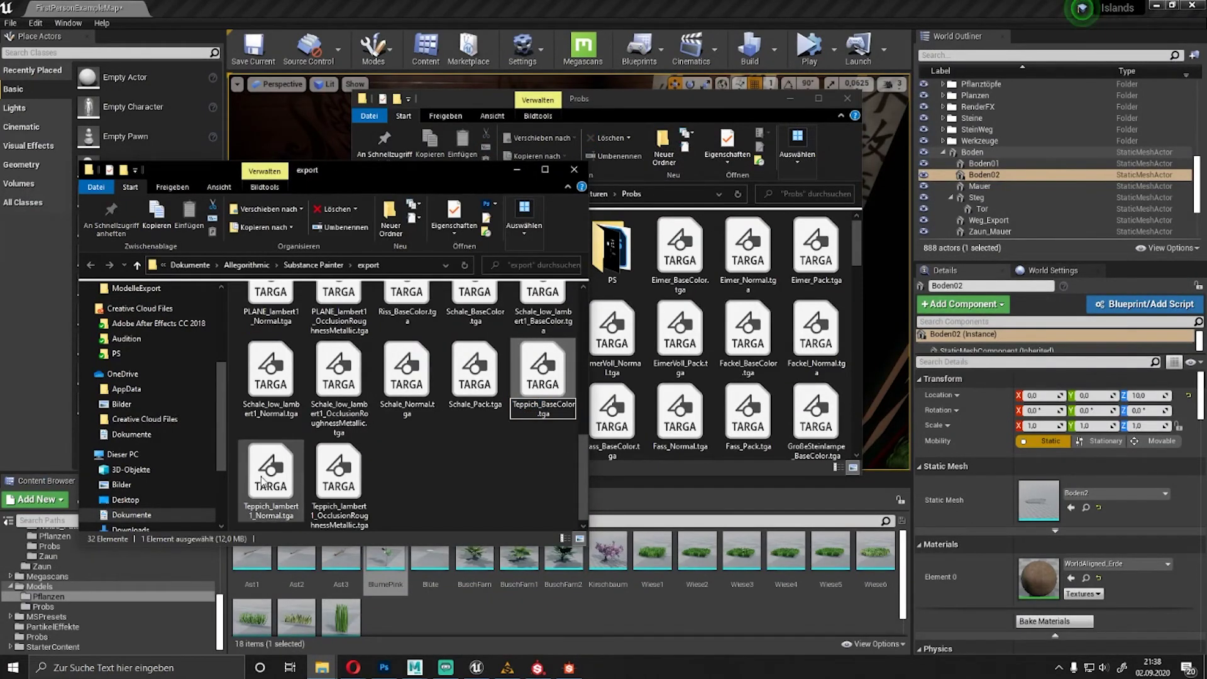
pyautogui.write('Pack')
pyautogui.press('Return')
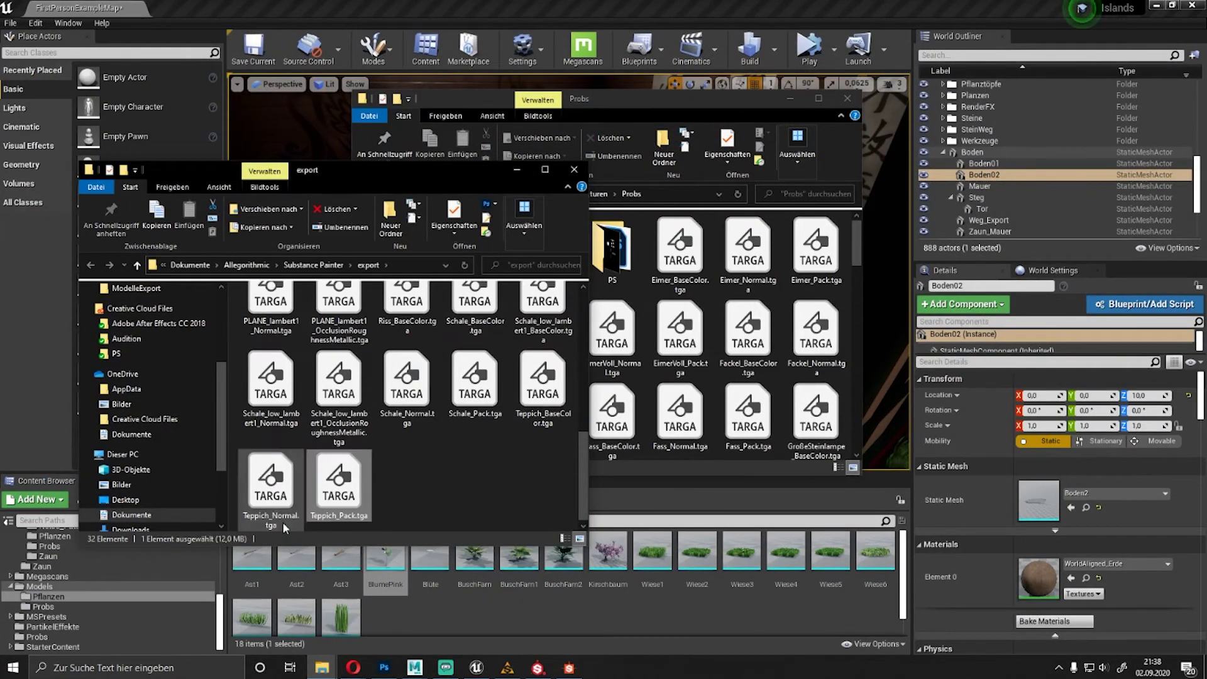
# Bring the three Teppich textures into Texturen/Probs and open Teppich_Pack.
pyautogui.click(589, 443)
pyautogui.hotkey('ctrl', 'b')
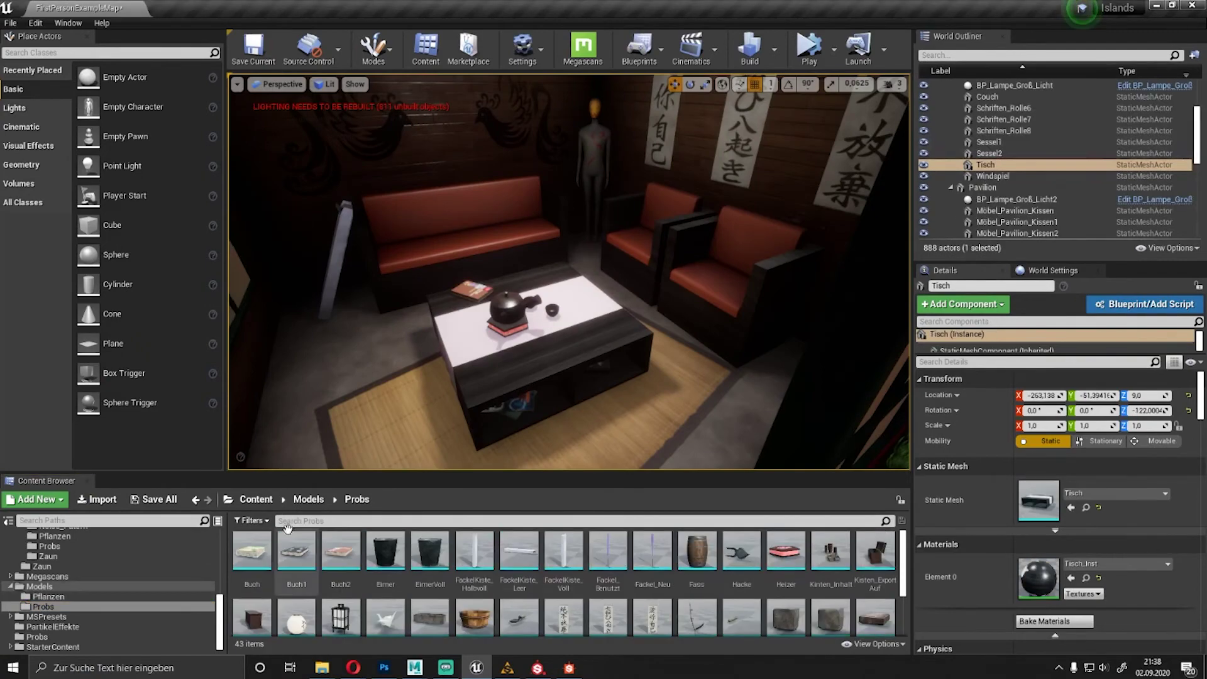
pyautogui.click(50, 607)
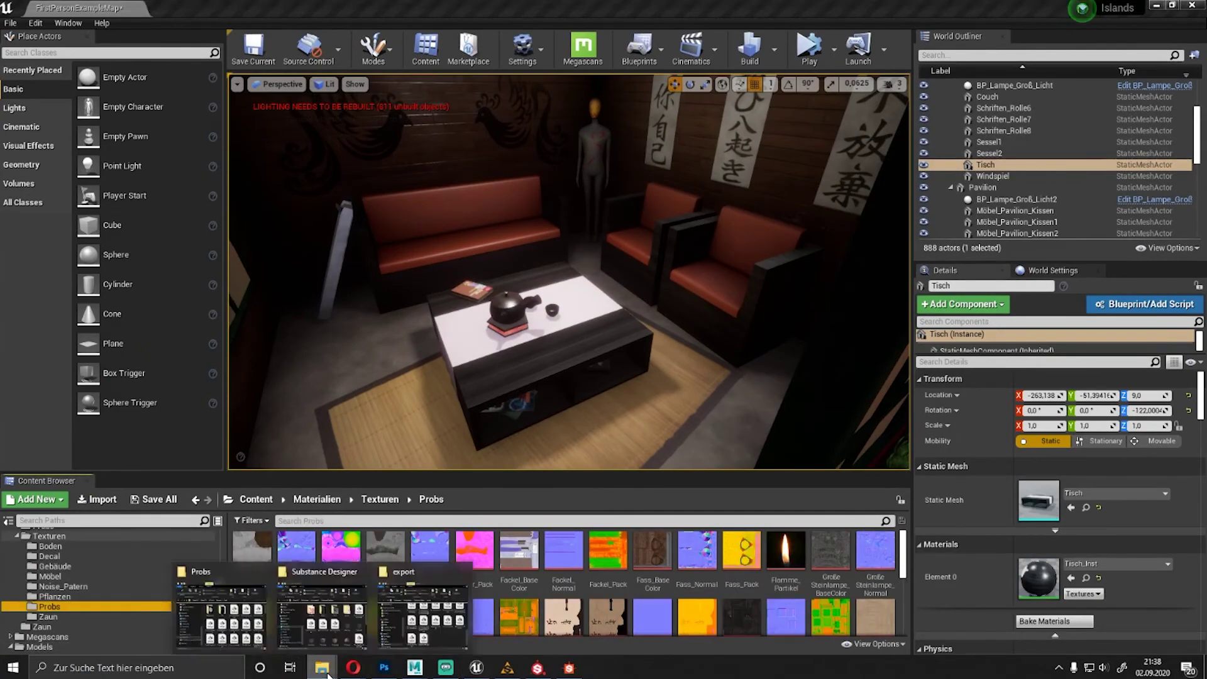
pyautogui.hotkey('alt', 'Tab')
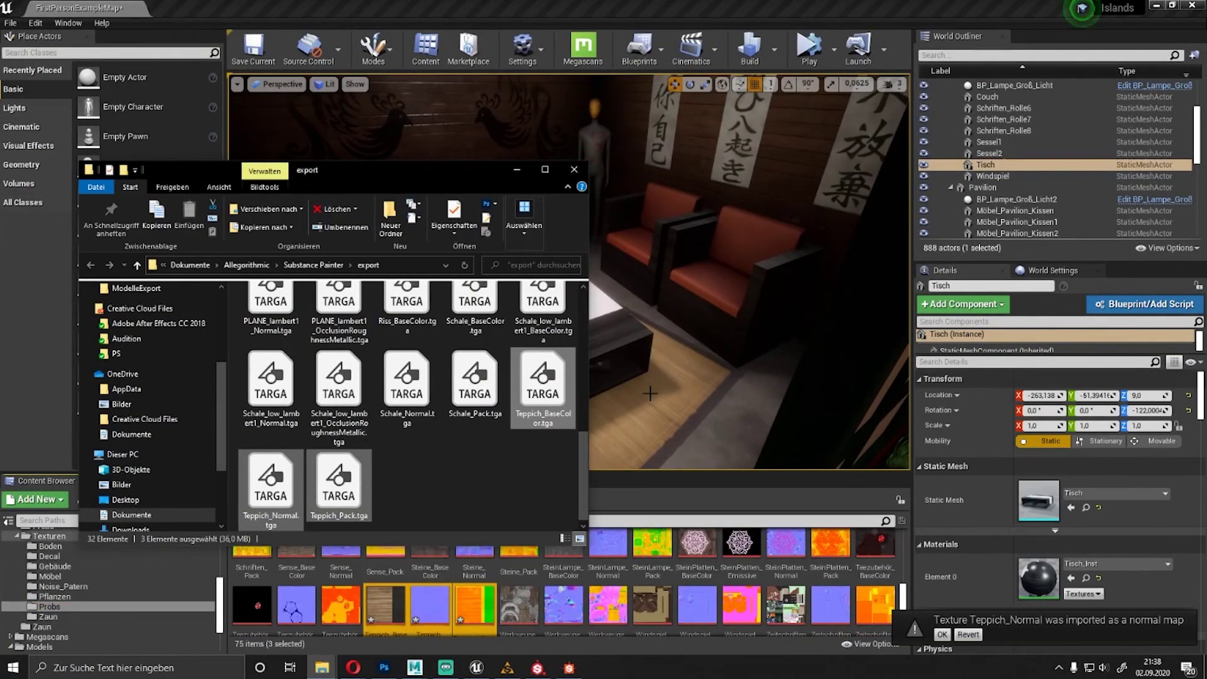
pyautogui.click(517, 170)
pyautogui.doubleClick(475, 605)
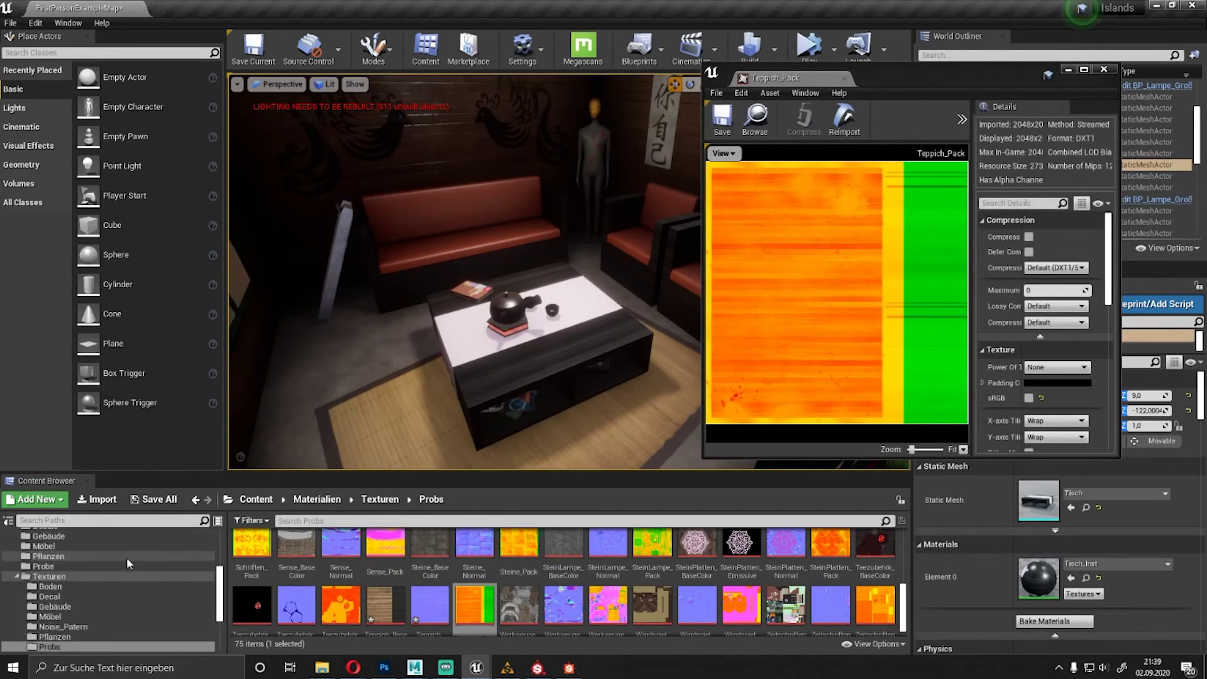
# Assign Teppich_Pack to Teppich_Inst's Pack slot and save the material instance.
pyautogui.scroll(2, 127, 557)
pyautogui.click(81, 588)
pyautogui.click(63, 606)
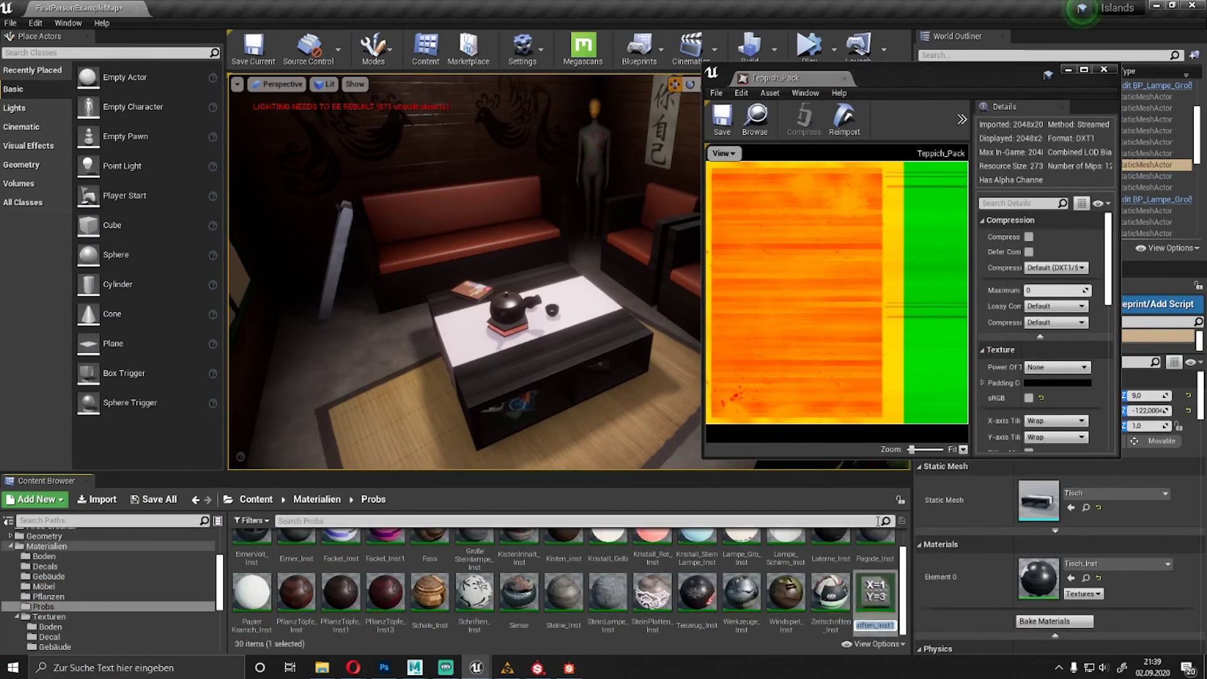
pyautogui.doubleClick(742, 591)
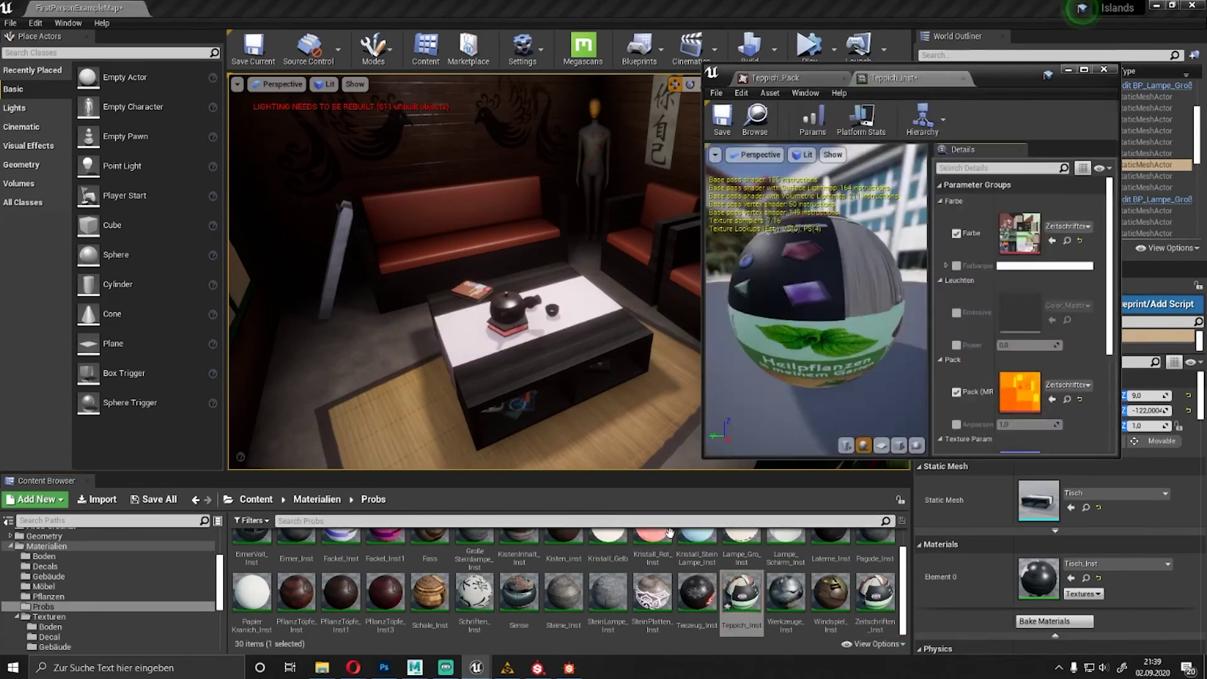
pyautogui.click(756, 120)
pyautogui.click(844, 78)
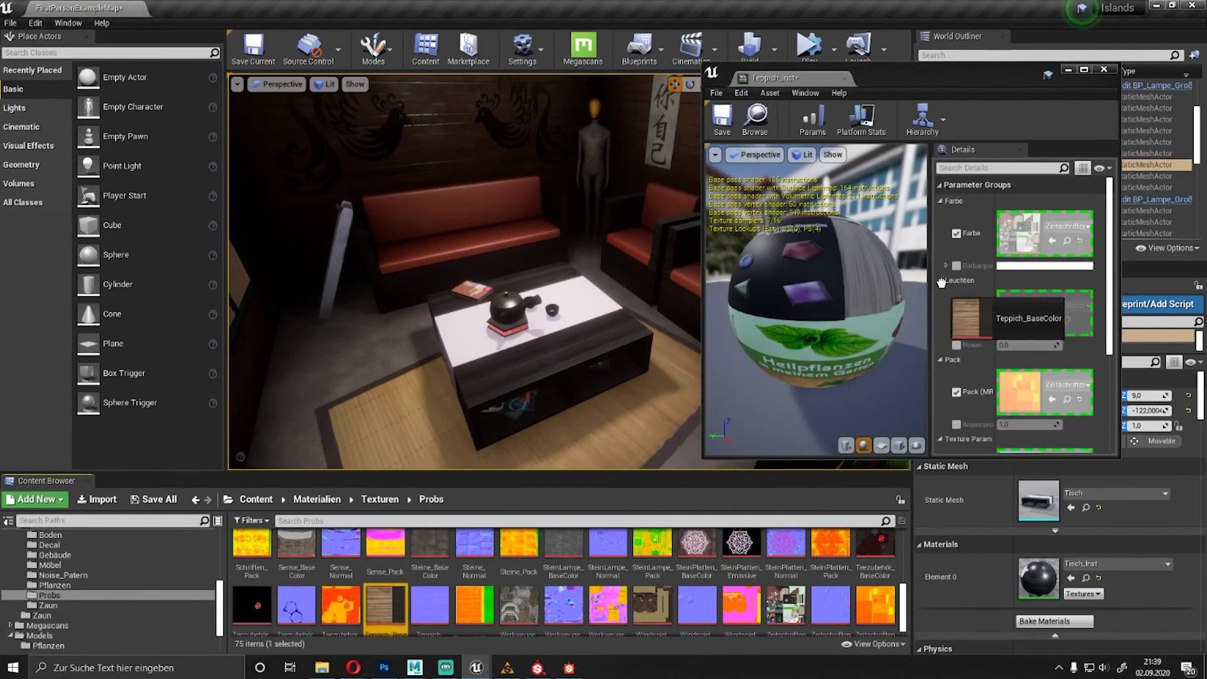
pyautogui.moveTo(474, 605); pyautogui.dragTo(1020, 332)
pyautogui.hotkey('ctrl', 's')
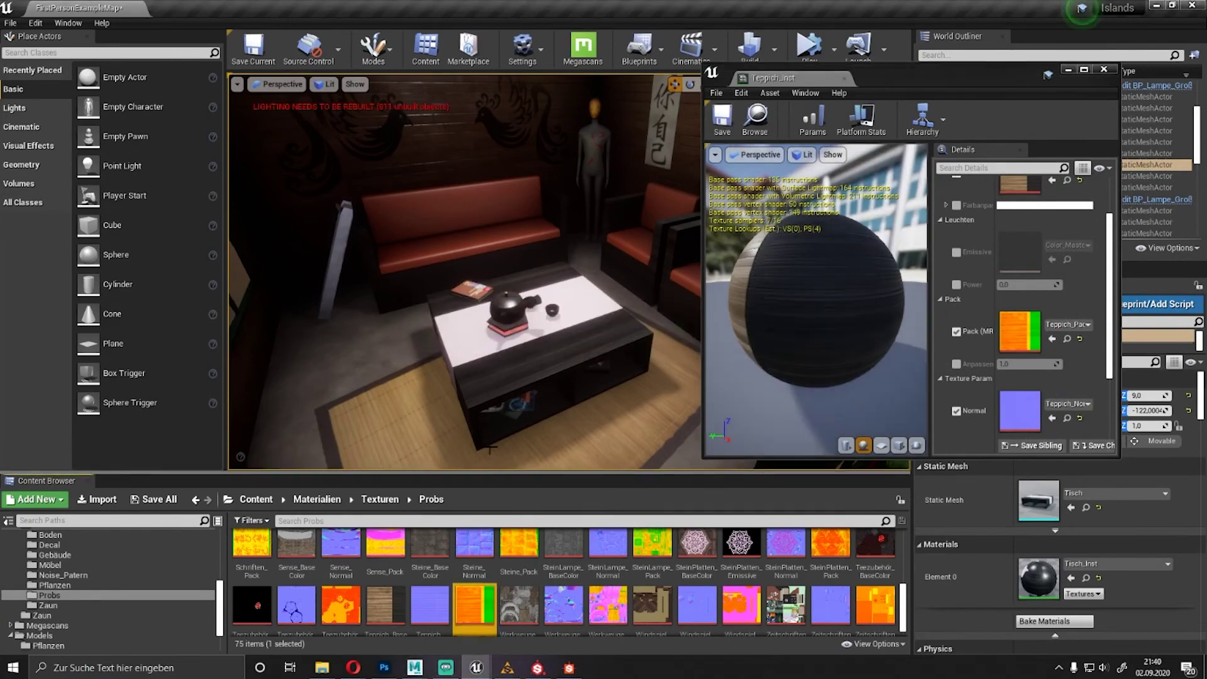
# Check the rug decal on the floor, close the material editor and save the map.
pyautogui.moveTo(651, 263)
pyautogui.mouseDown(button='right')
pyautogui.moveTo(568, 346)
pyautogui.moveTo(503, 251)
pyautogui.mouseUp(button='right')
pyautogui.click(567, 345)
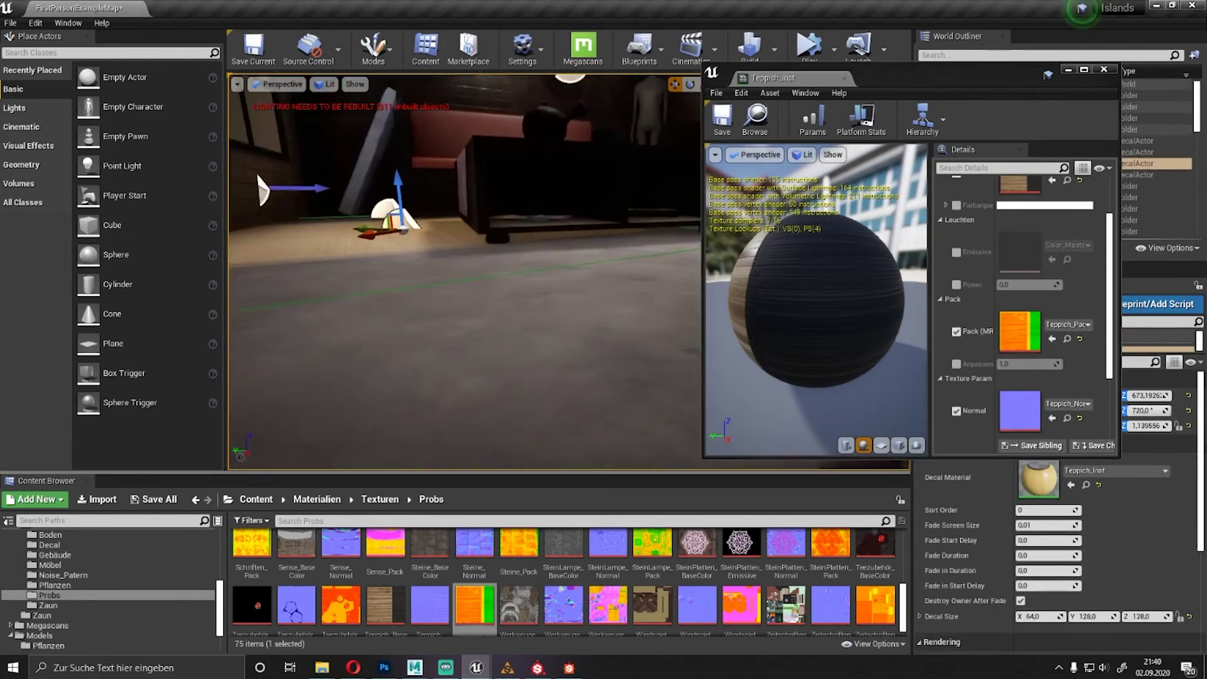
pyautogui.moveTo(943, 74); pyautogui.dragTo(1007, 171)
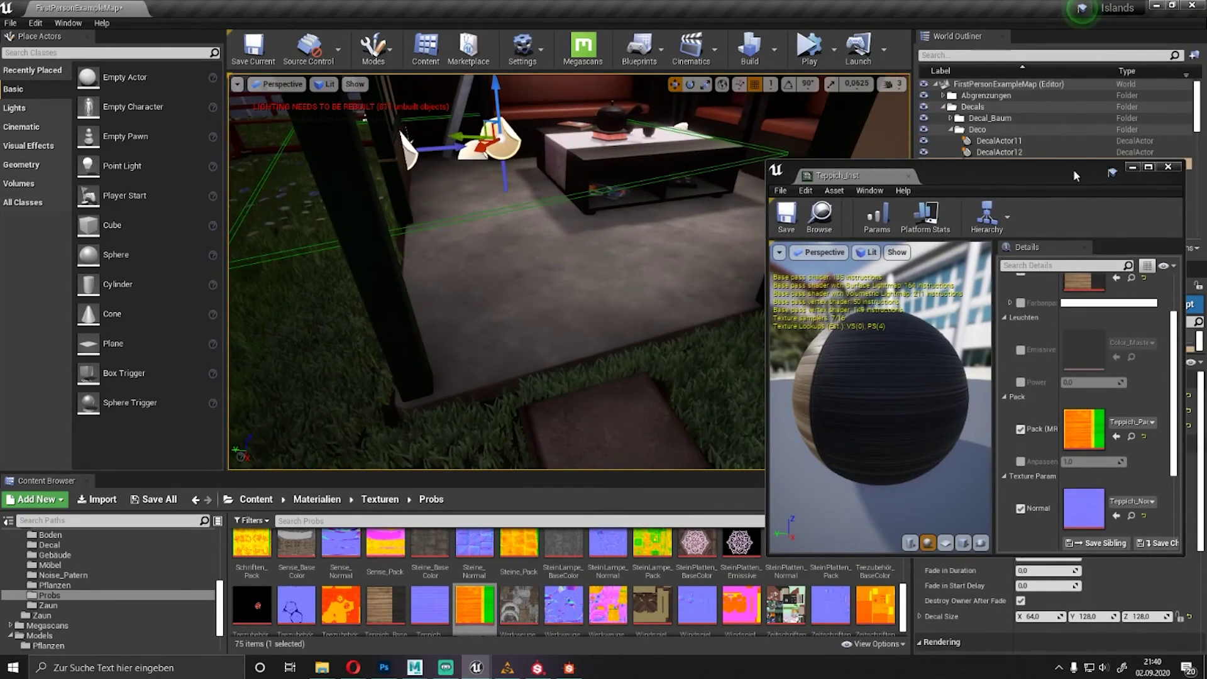
pyautogui.click(1168, 167)
pyautogui.hotkey('ctrl', 's')
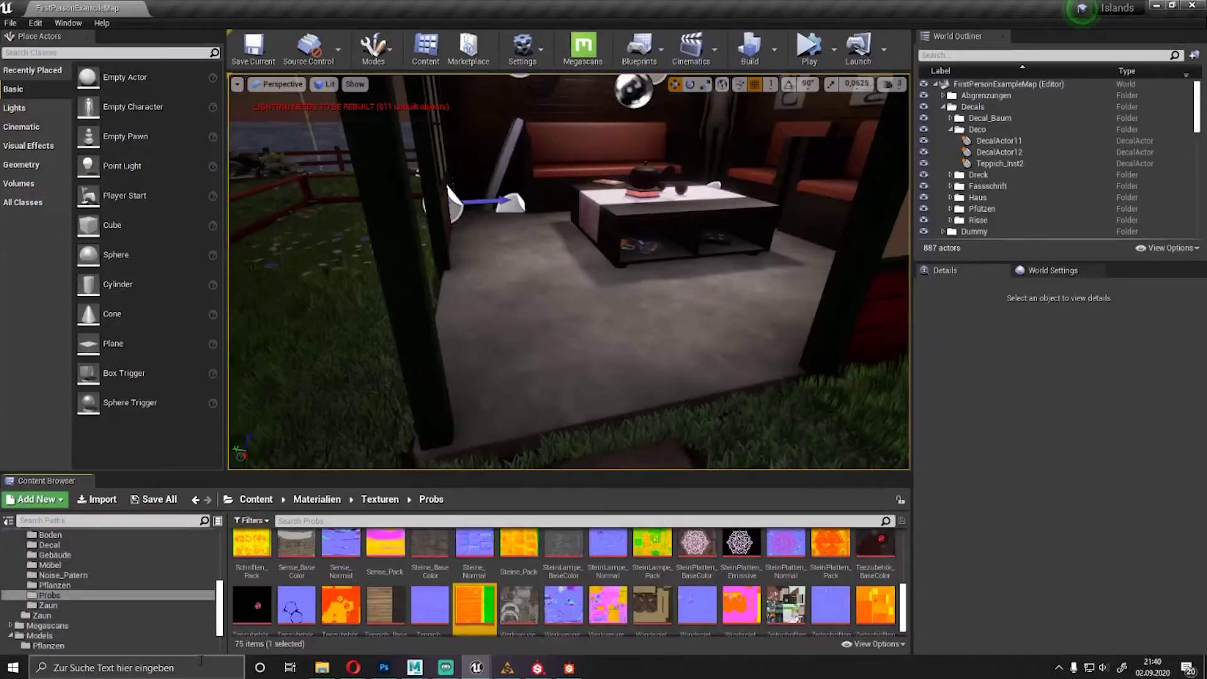
# Open the ModelleExport folder in File Explorer to find Teppich.fbx.
pyautogui.click(43, 617)
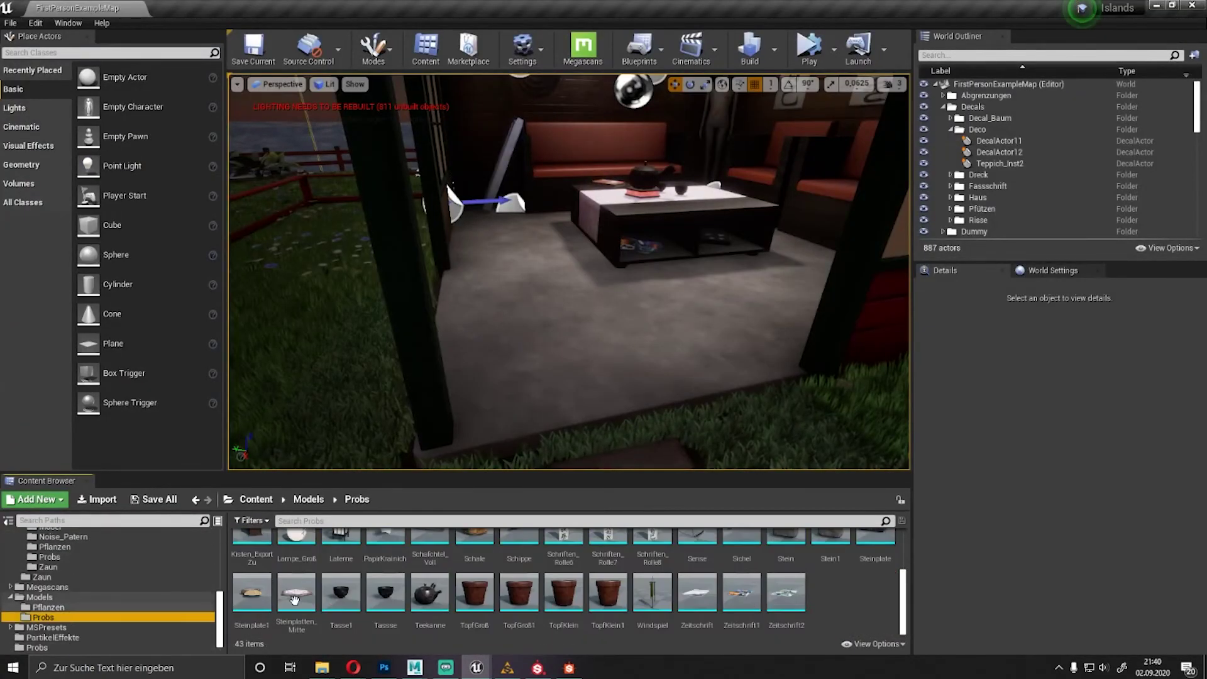
pyautogui.click(321, 668)
pyautogui.click(398, 607)
pyautogui.doubleClick(542, 275)
pyautogui.scroll(-10, 544, 377)
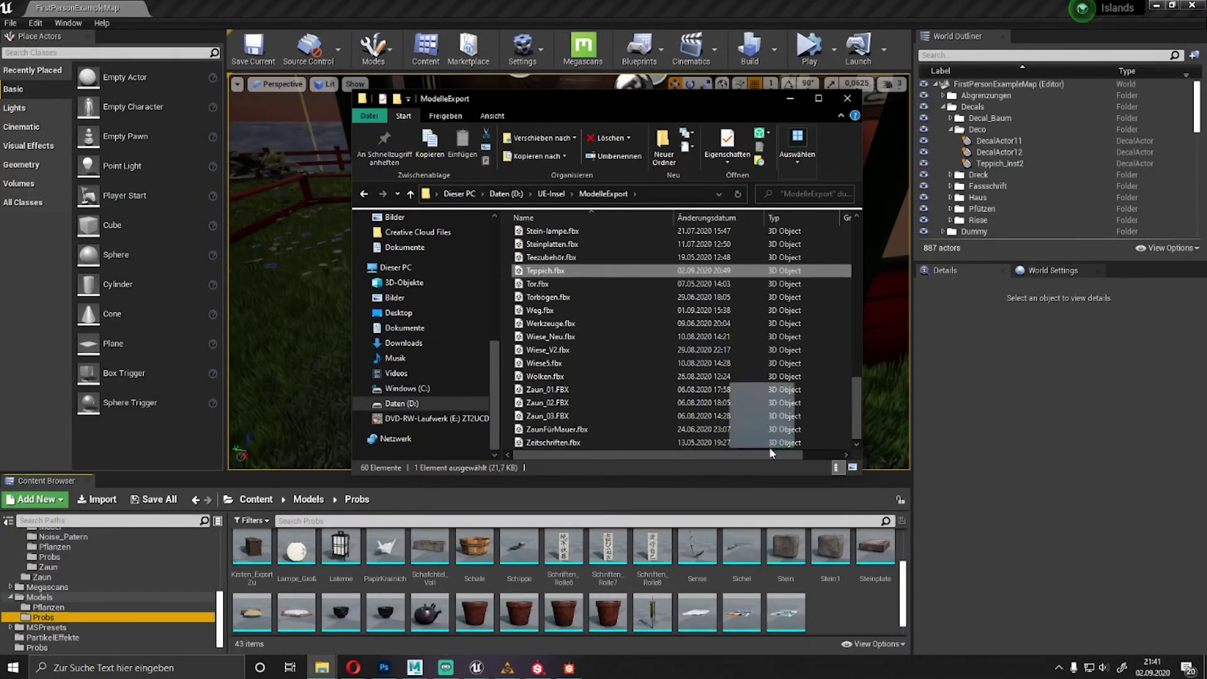
# Import Teppich.fbx into Models/Probs and set its Element 0 material to Teppich_Inst.
pyautogui.moveTo(772, 453); pyautogui.dragTo(676, 572)
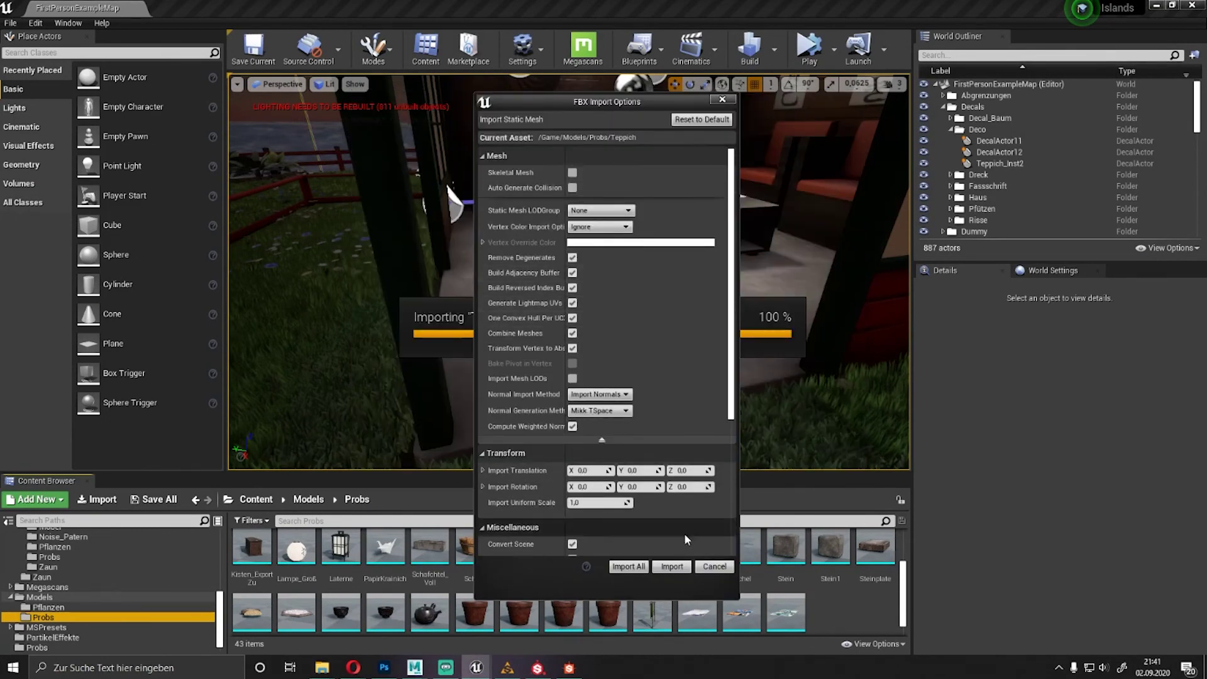
pyautogui.click(671, 566)
pyautogui.doubleClick(474, 604)
pyautogui.click(1106, 323)
pyautogui.write('teppi')
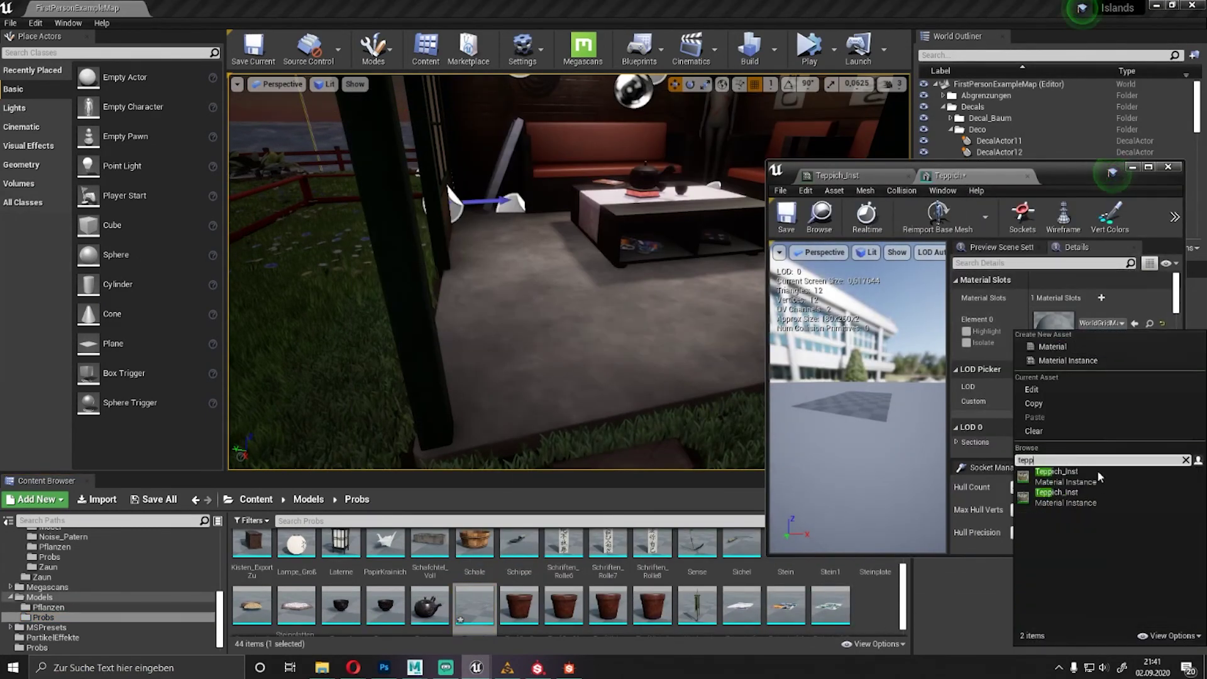
pyautogui.click(1099, 479)
pyautogui.click(1105, 323)
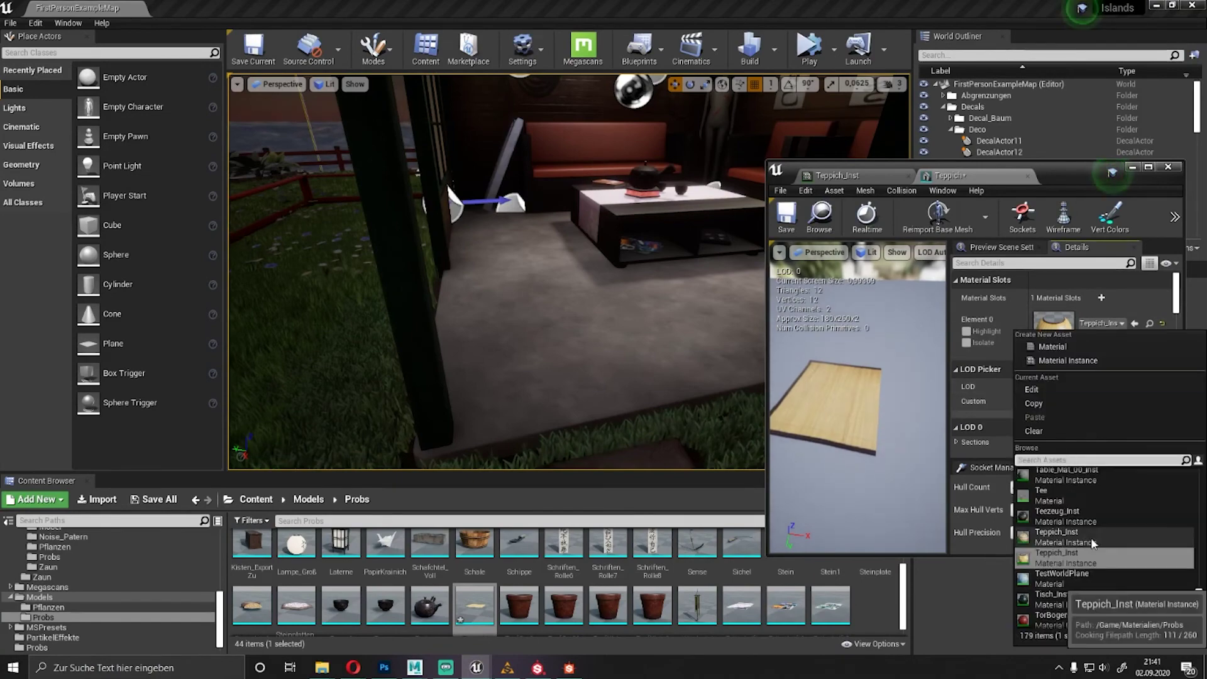
pyautogui.click(1091, 537)
# Inspect the rug under the table, then return to Substance Painter's layer mask options.
pyautogui.click(606, 269)
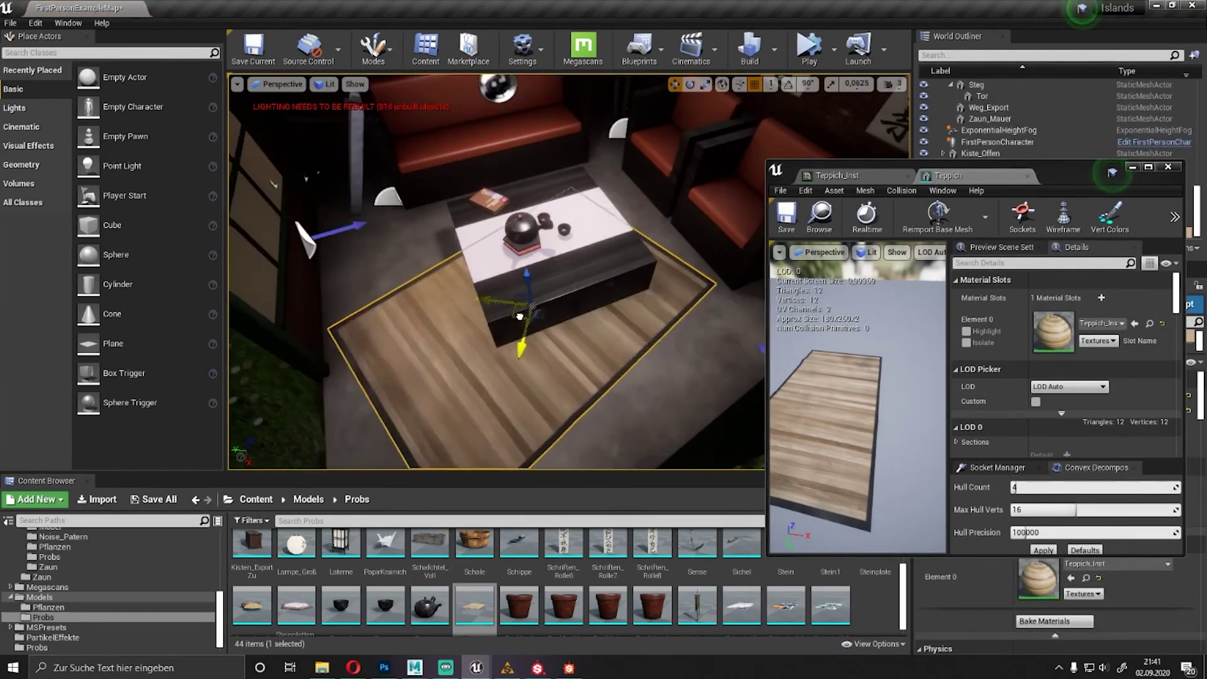
pyautogui.moveTo(606, 269); pyautogui.dragTo(606, 270, button='right')
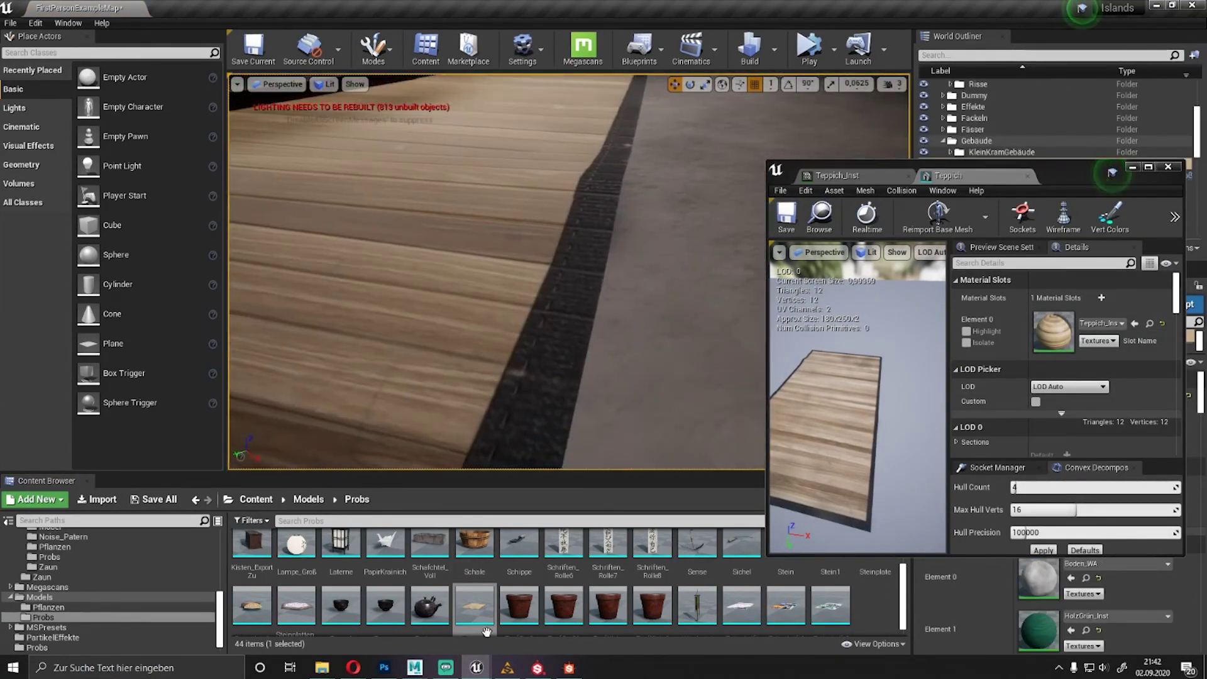
pyautogui.click(568, 672)
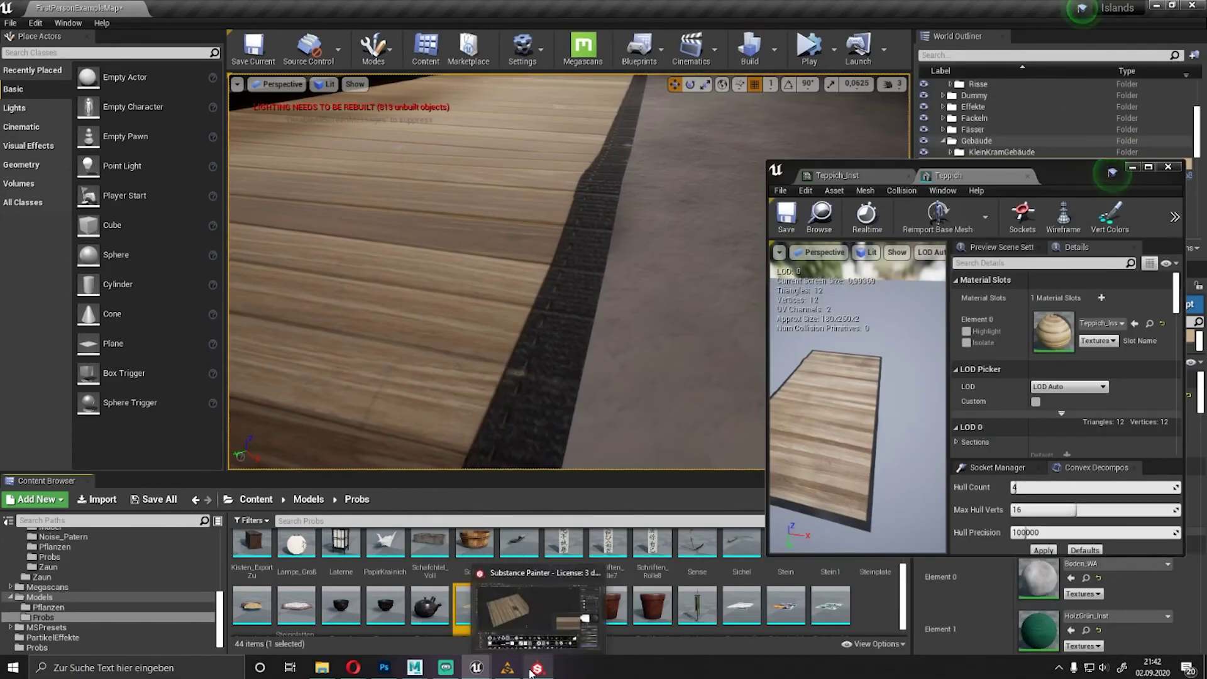
pyautogui.click(538, 626)
pyautogui.click(935, 93)
pyautogui.rightClick(1062, 239)
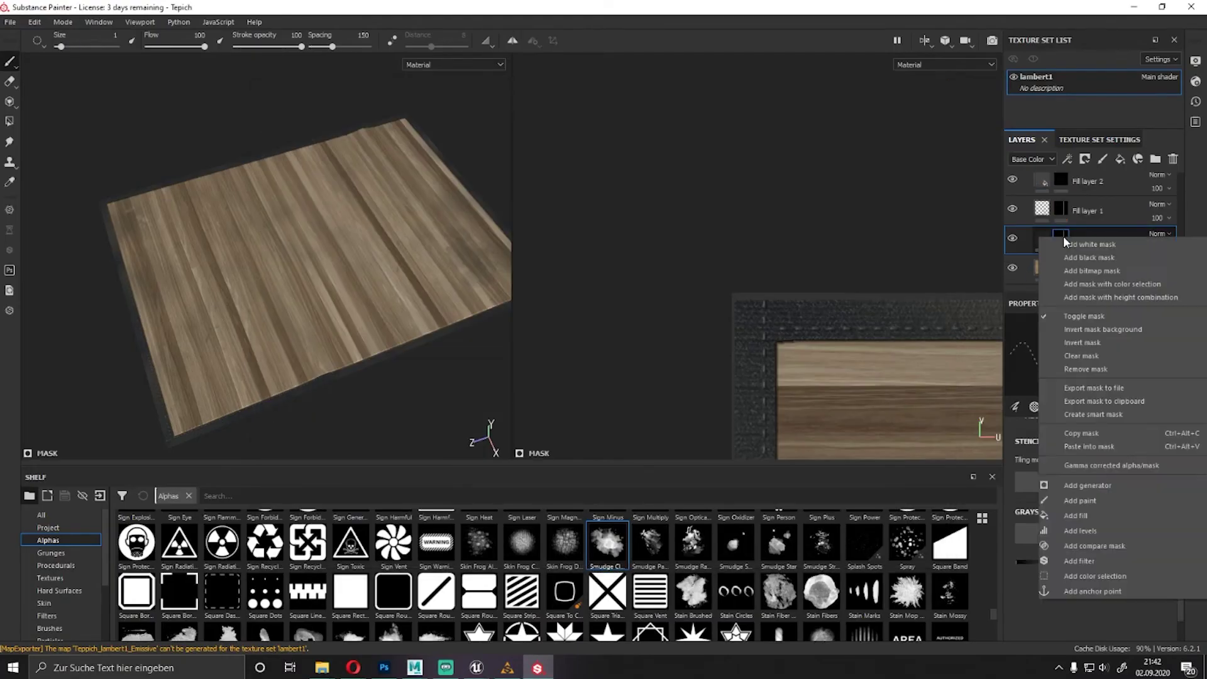
# Give the bottom layer a white mask.
pyautogui.click(1095, 434)
pyautogui.rightClick(1060, 267)
pyautogui.click(1089, 479)
pyautogui.rightClick(1061, 267)
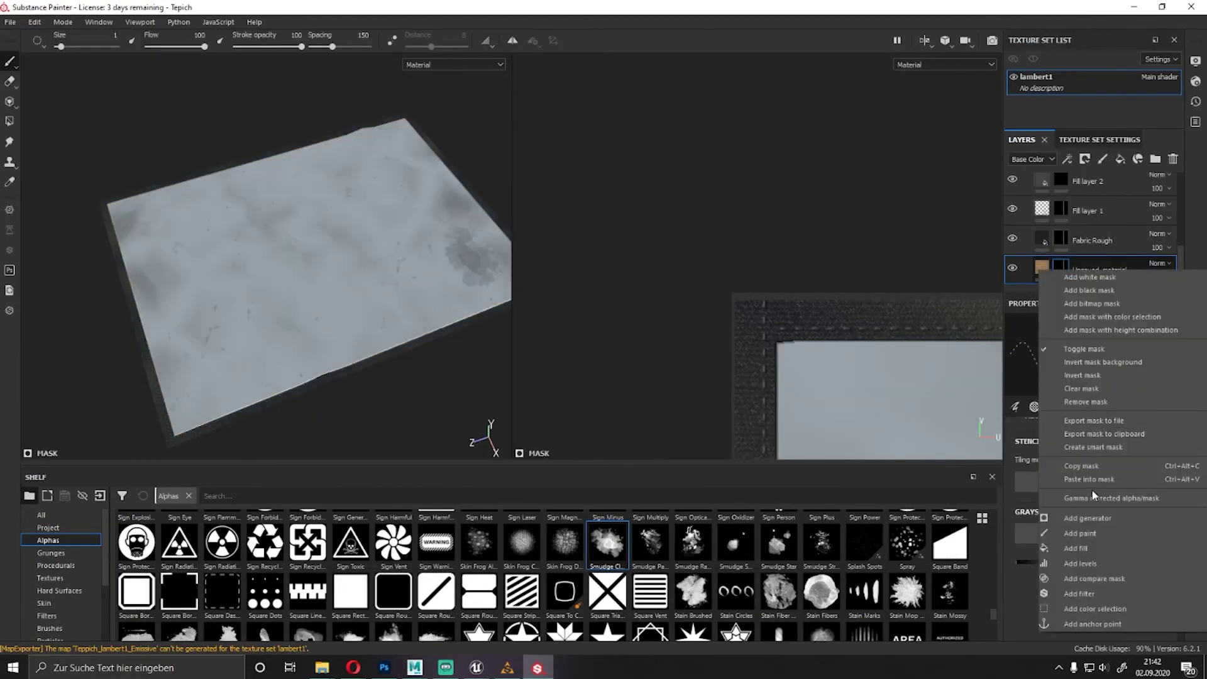
pyautogui.click(1082, 376)
# Re-export the rug textures and open the export output folder.
pyautogui.click(10, 22)
pyautogui.click(28, 183)
pyautogui.click(904, 555)
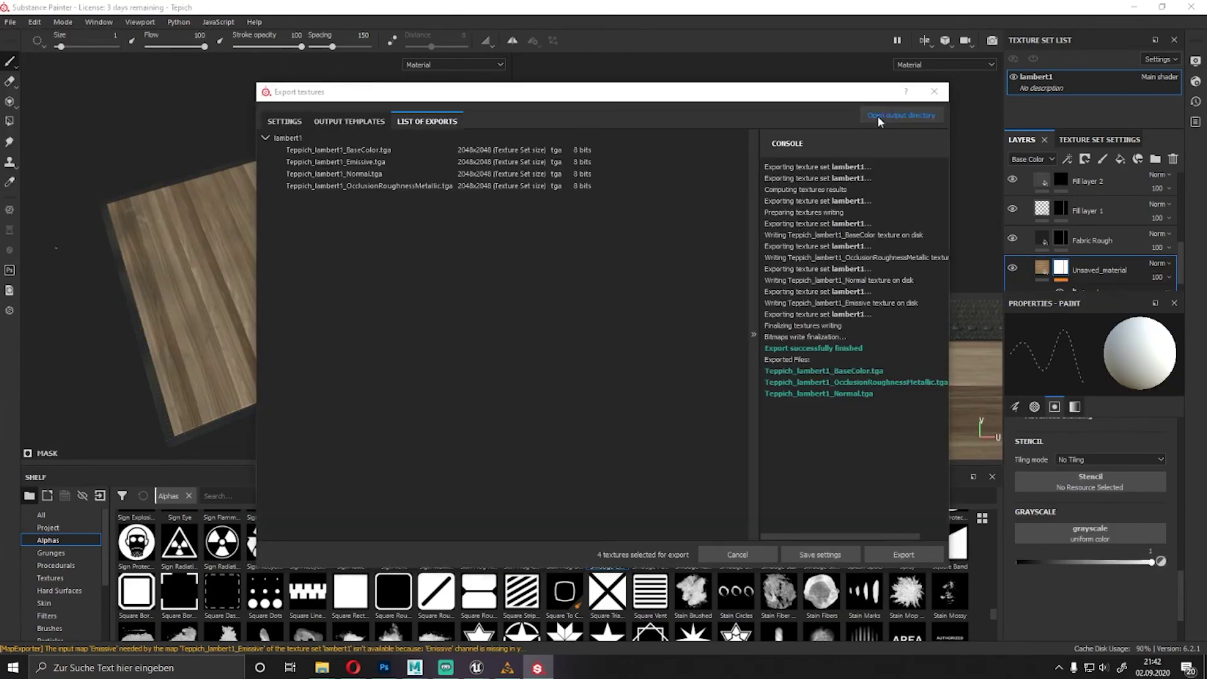
pyautogui.click(879, 122)
# Delete the three older Teppich texture files from the Probs folder.
pyautogui.click(322, 667)
pyautogui.doubleClick(743, 323)
pyautogui.click(544, 497)
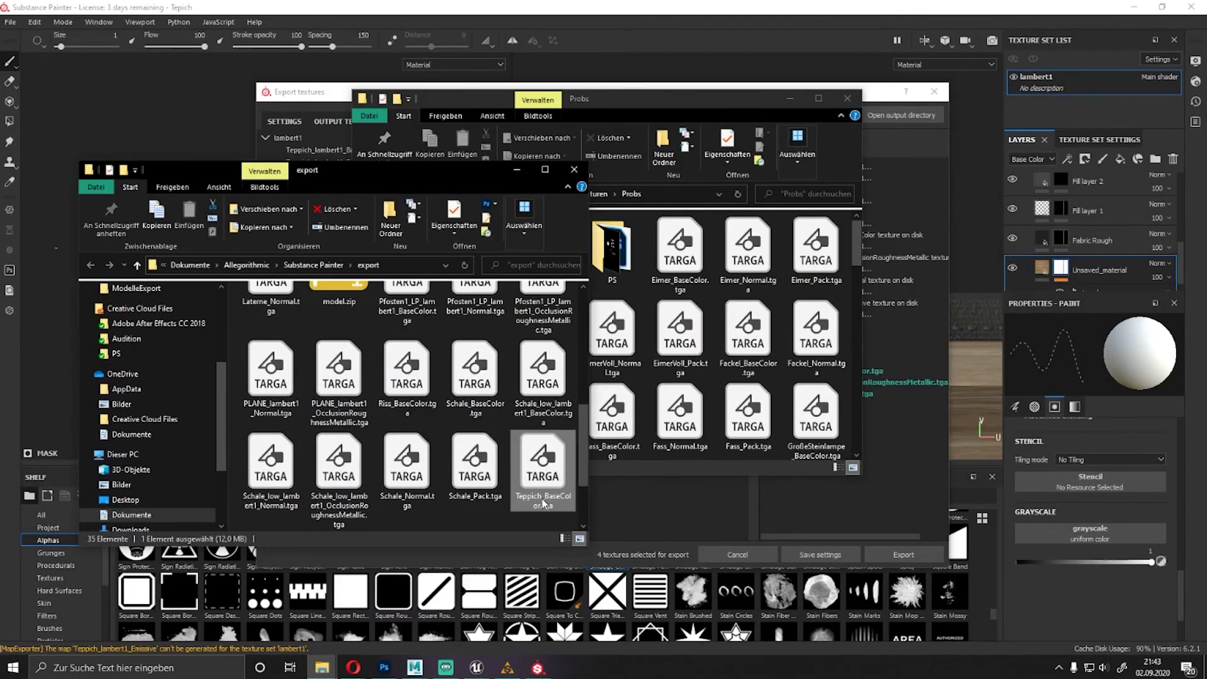
pyautogui.scroll(-2, 544, 502)
pyautogui.keyDown('ctrl'); pyautogui.click(475, 478); pyautogui.keyUp('ctrl')
pyautogui.keyDown('ctrl'); pyautogui.click(543, 478); pyautogui.keyUp('ctrl')
pyautogui.scroll(-5, 720, 344)
pyautogui.press('Delete')
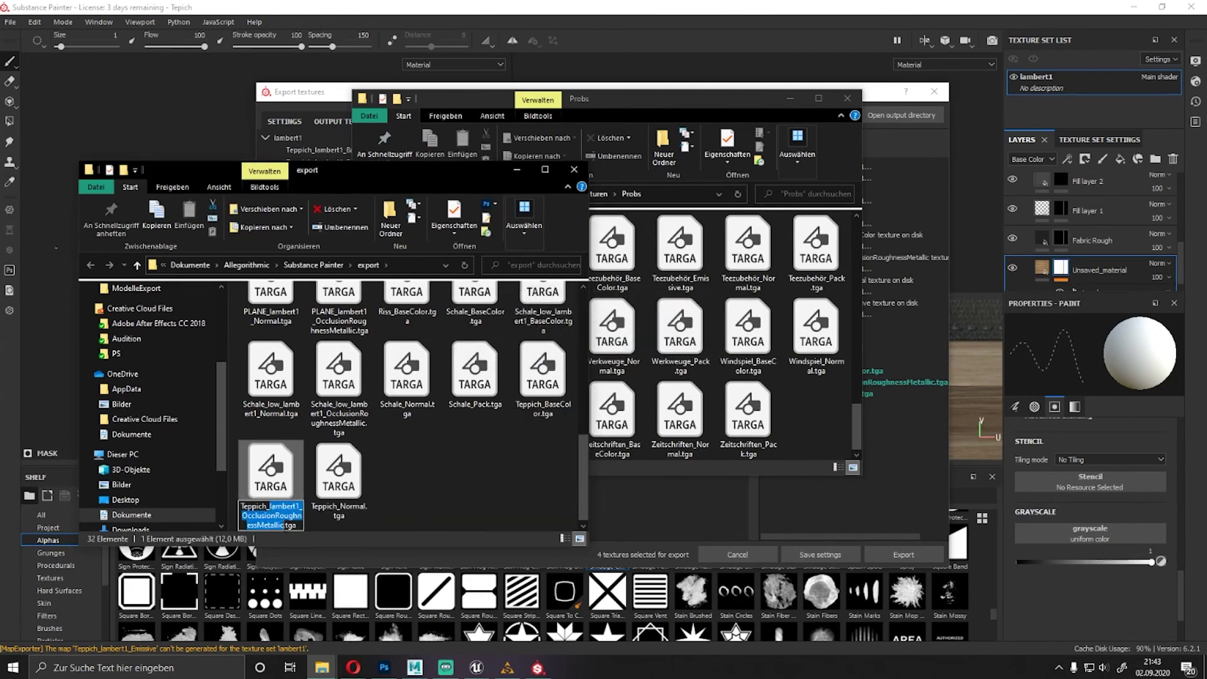
# Rename the new ORM map to Teppich_Pack and paste the three textures into Probs.
pyautogui.write('Pack')
pyautogui.press('Return')
pyautogui.click(624, 456)
pyautogui.hotkey('ctrl', 'v')
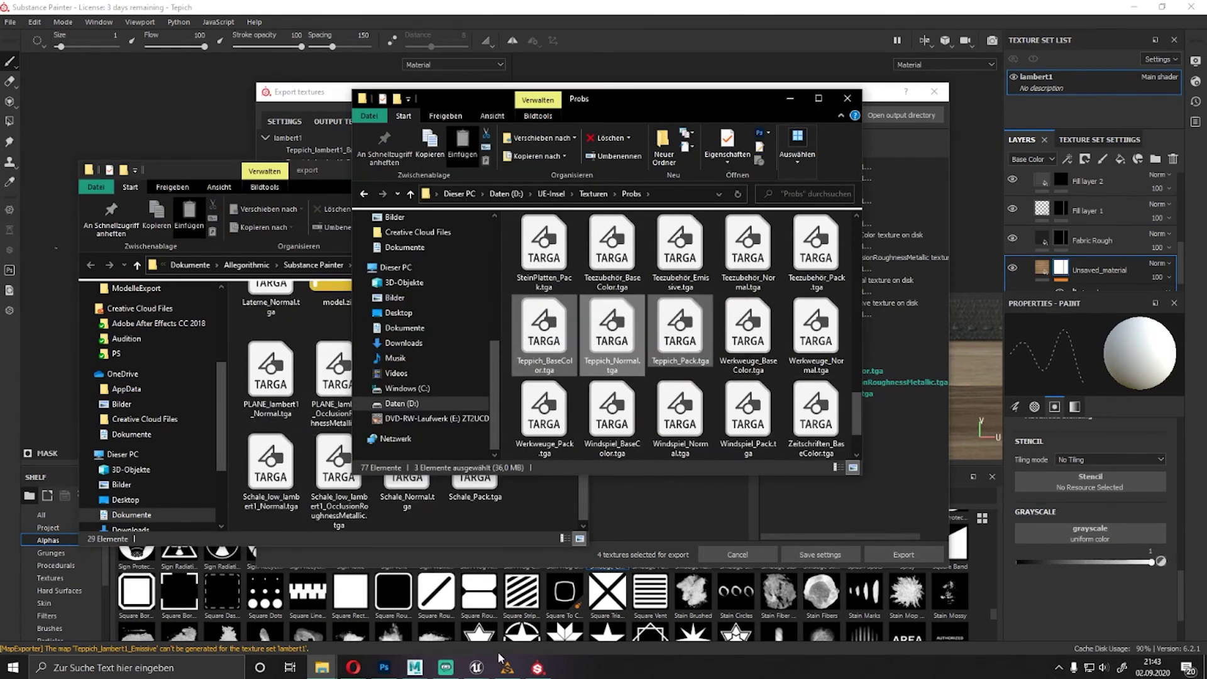
# Import the updated Teppich .tga textures into Texturen/Probs.
pyautogui.click(476, 668)
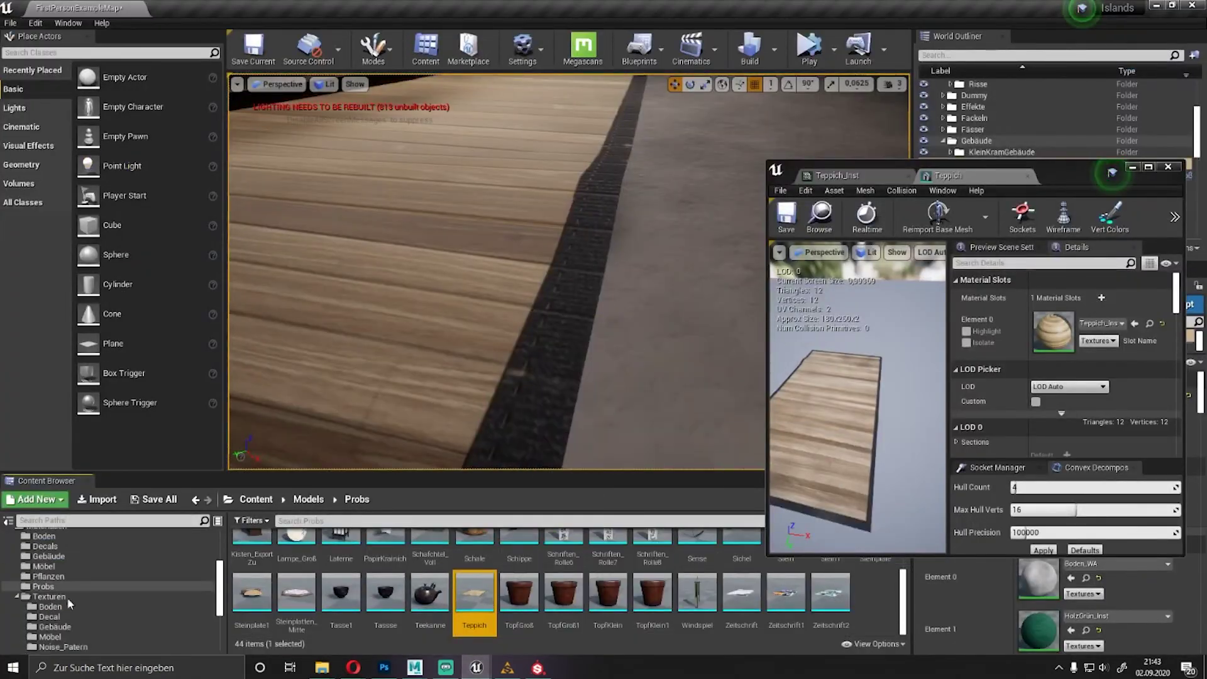
pyautogui.scroll(-2, 69, 603)
pyautogui.click(43, 627)
pyautogui.click(403, 604)
pyautogui.moveTo(544, 333); pyautogui.dragTo(743, 601)
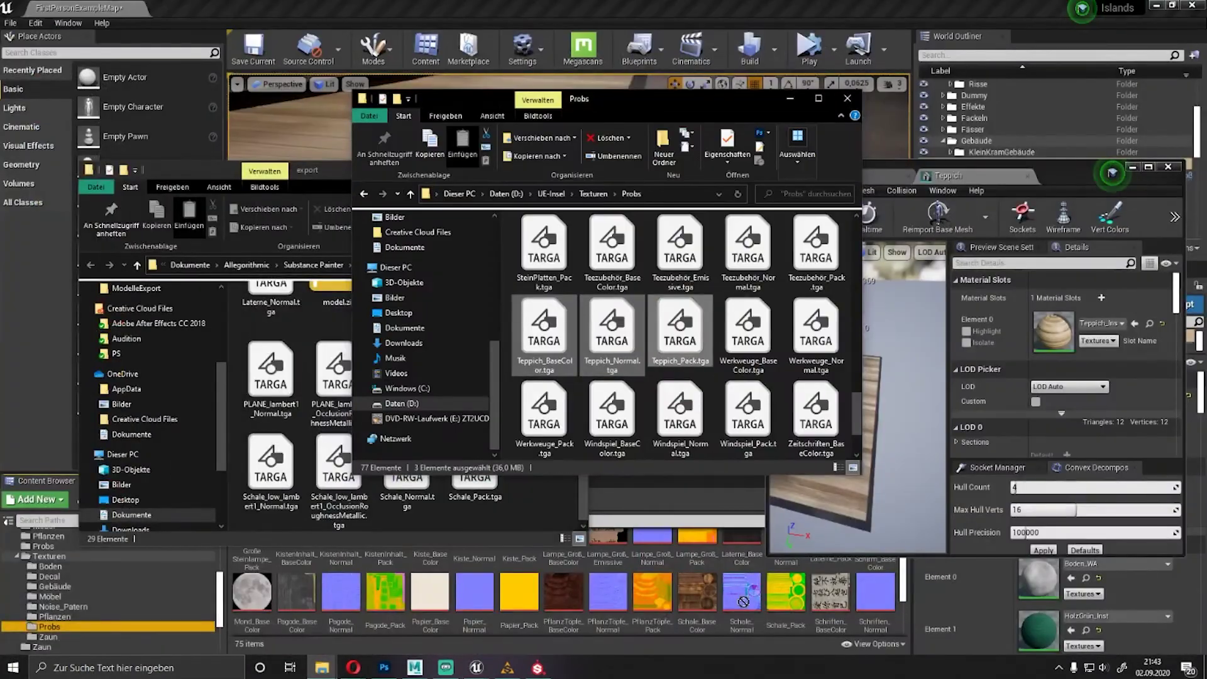
pyautogui.click(758, 632)
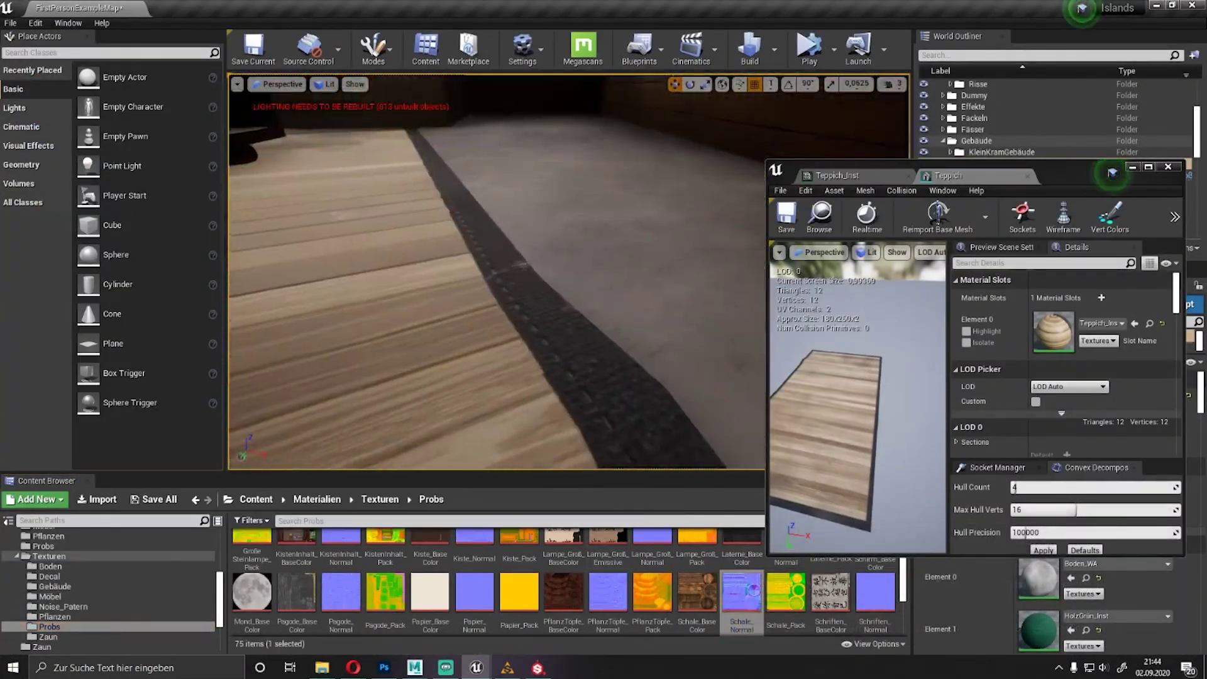
# Delete the Teppich_Inst2 decal from the level.
pyautogui.moveTo(668, 465); pyautogui.dragTo(669, 480, button='right')
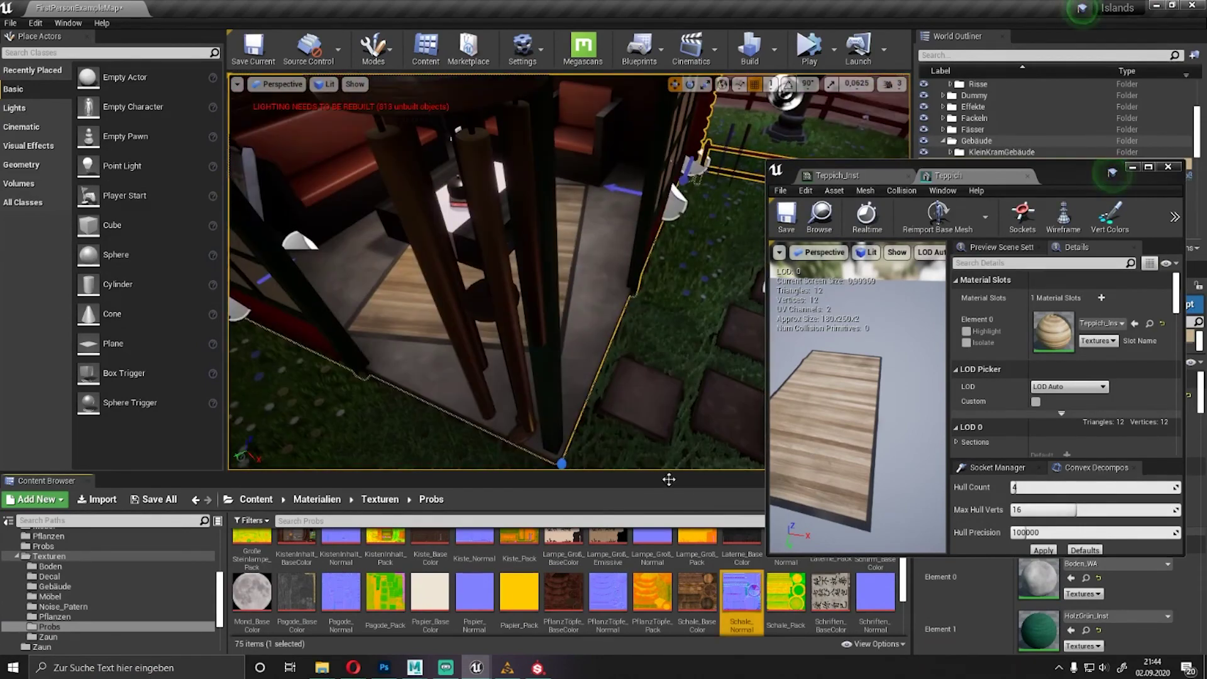
pyautogui.click(1031, 176)
pyautogui.click(1000, 163)
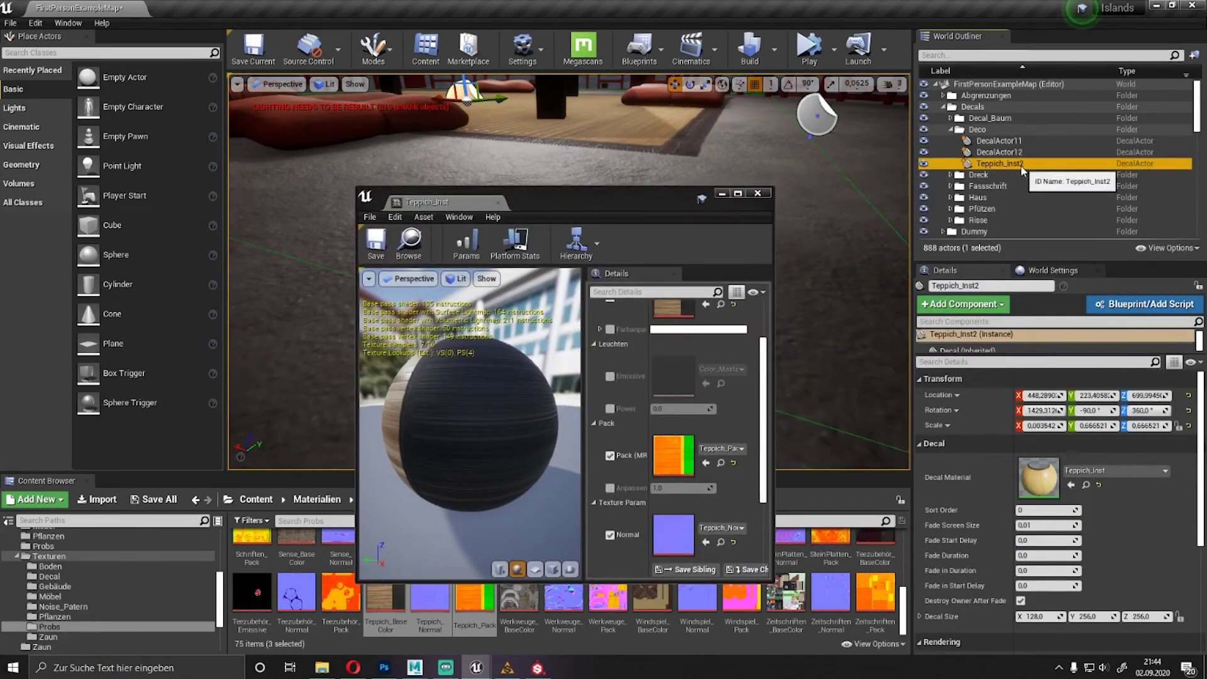
pyautogui.press('Delete')
pyautogui.scroll(3, 125, 624)
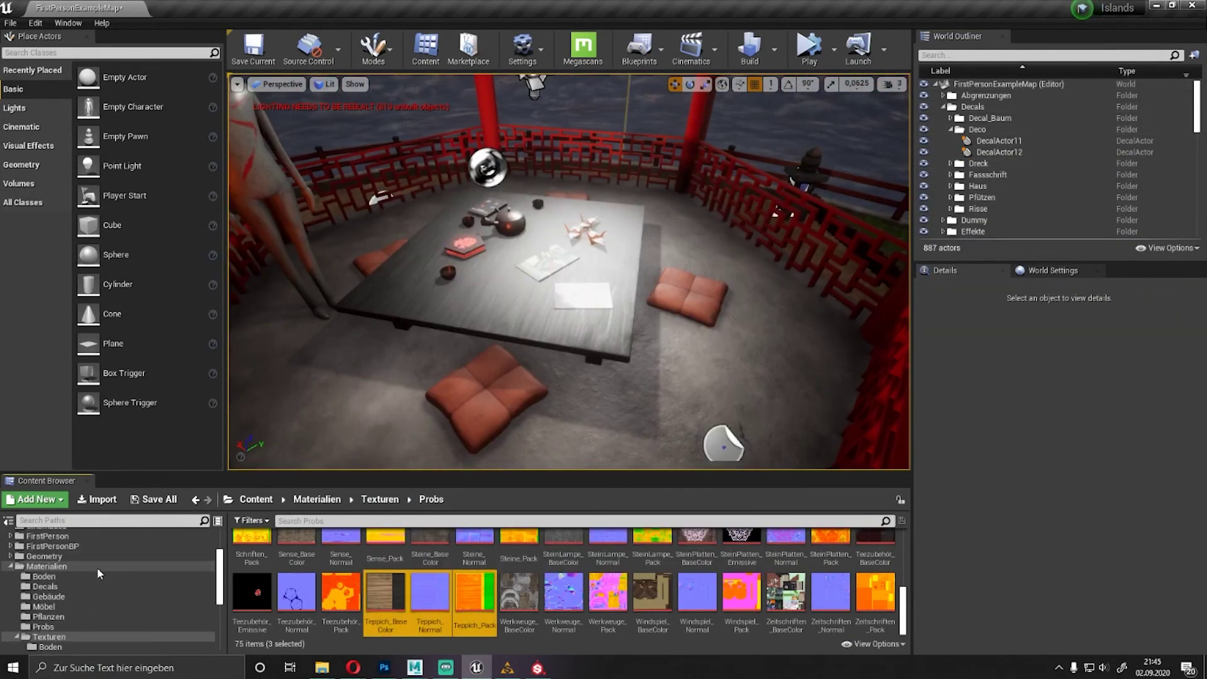
# Place the Teppich rug mesh from Models/Probs beside the table.
pyautogui.scroll(-5, 97, 567)
pyautogui.click(42, 627)
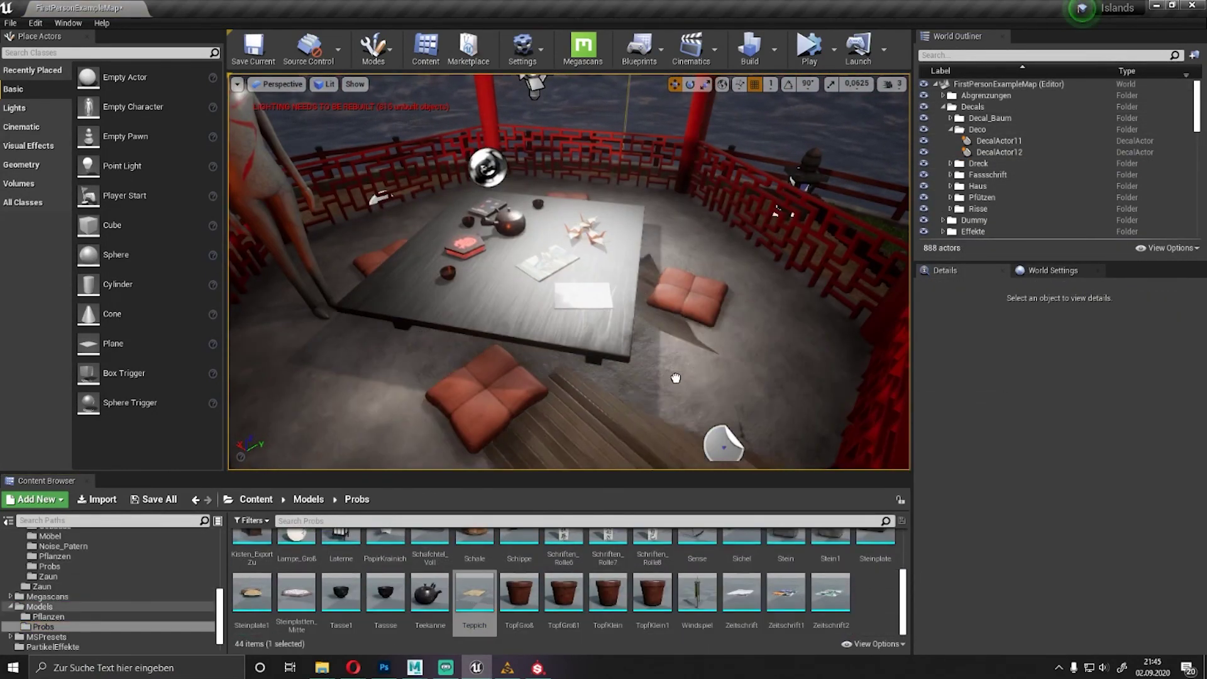
pyautogui.moveTo(676, 378); pyautogui.dragTo(679, 376)
pyautogui.press('f')
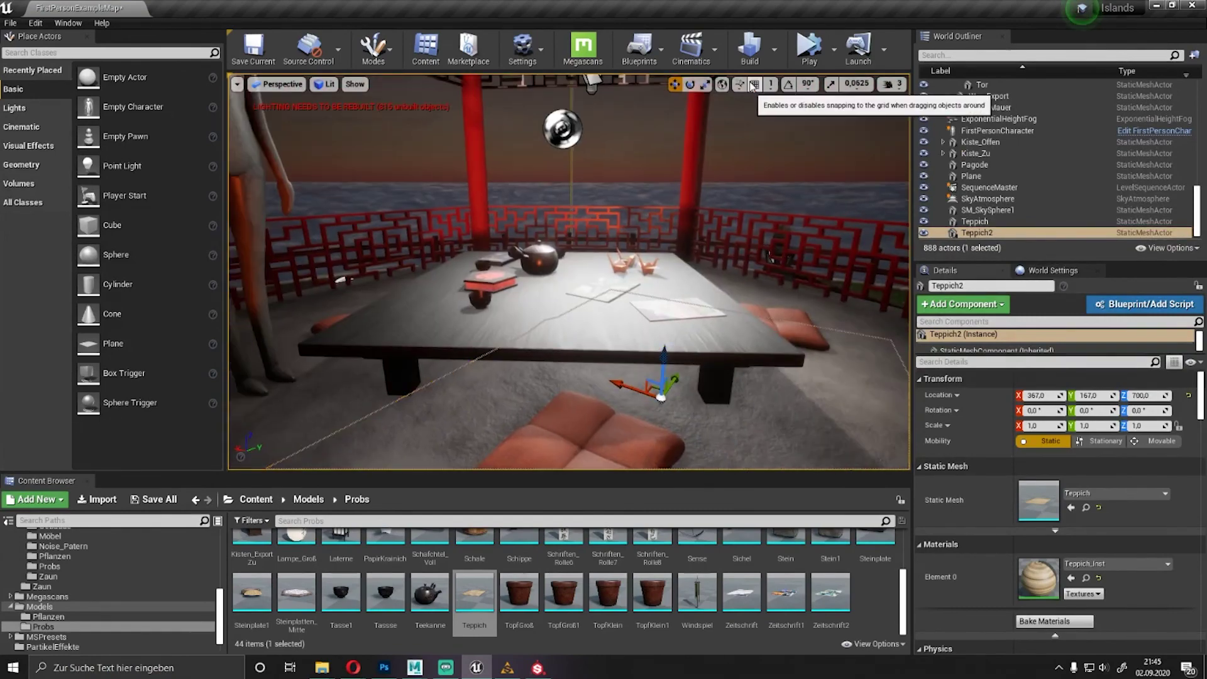
pyautogui.moveTo(673, 317); pyautogui.dragTo(672, 316, button='right')
# Reposition the Teppich2 rug so it is centred beneath the low table.
pyautogui.moveTo(640, 358); pyautogui.dragTo(642, 382, button='right')
pyautogui.click(642, 383)
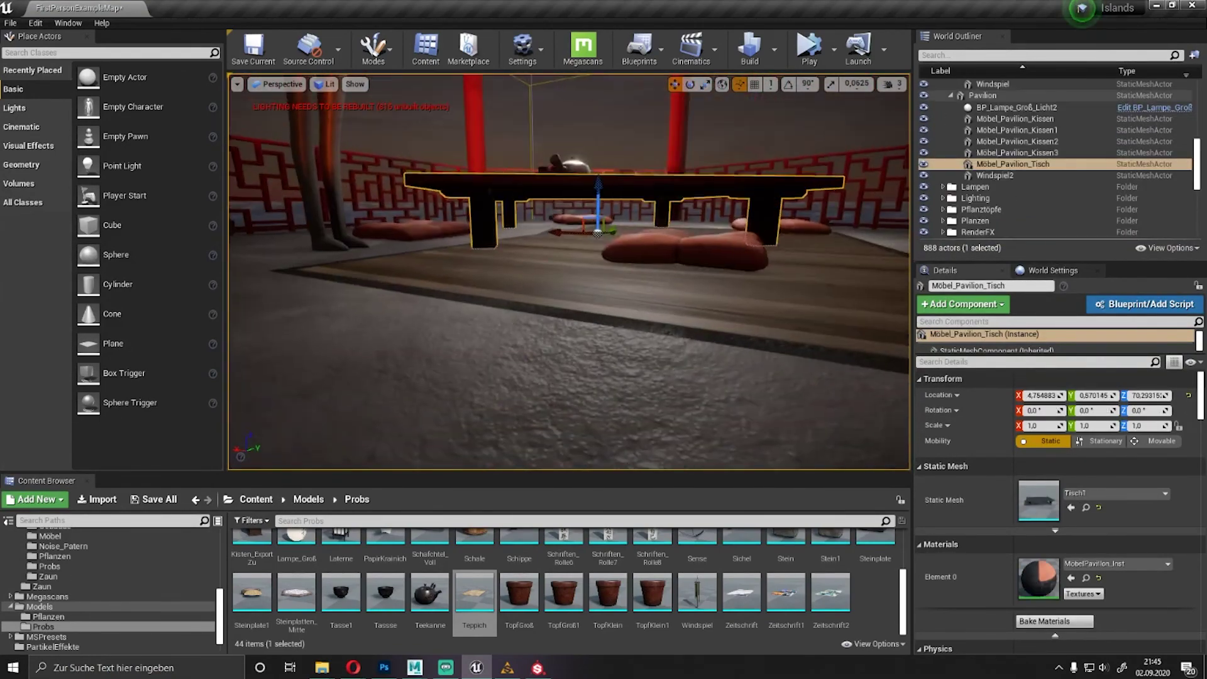
pyautogui.click(739, 84)
pyautogui.moveTo(740, 93)
pyautogui.mouseDown(button='right')
pyautogui.moveTo(605, 247)
pyautogui.moveTo(644, 221)
pyautogui.mouseUp(button='right')
pyautogui.click(605, 247)
pyautogui.click(760, 396)
pyautogui.click(544, 207)
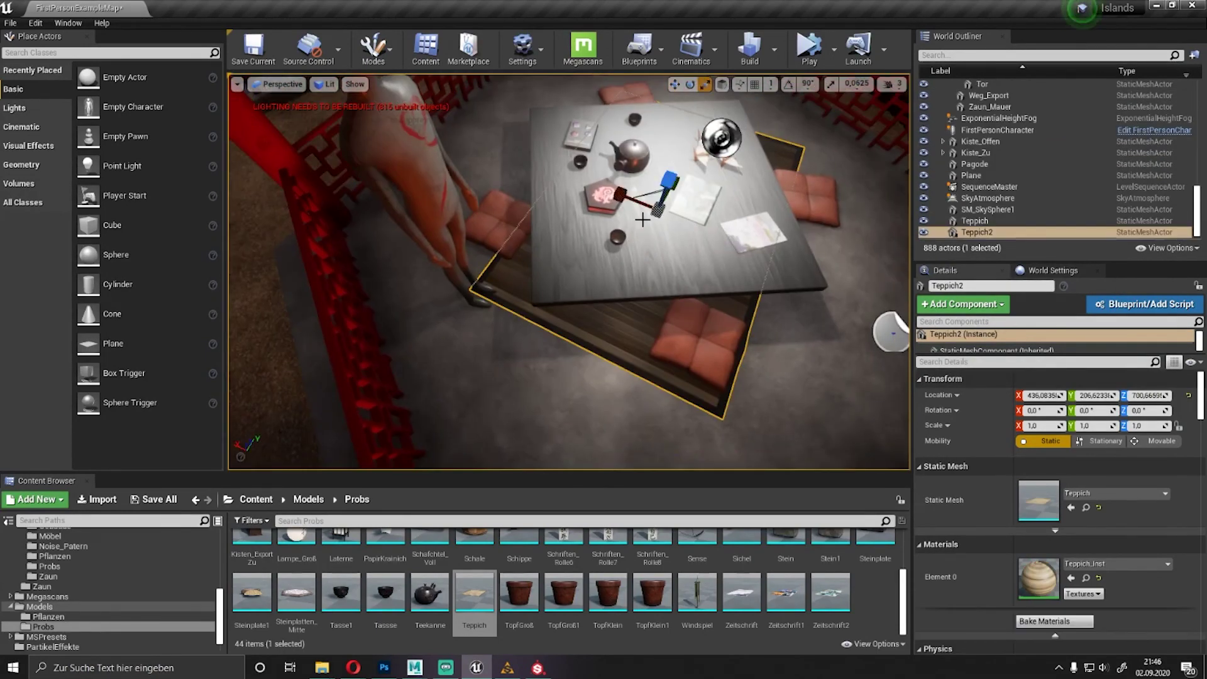